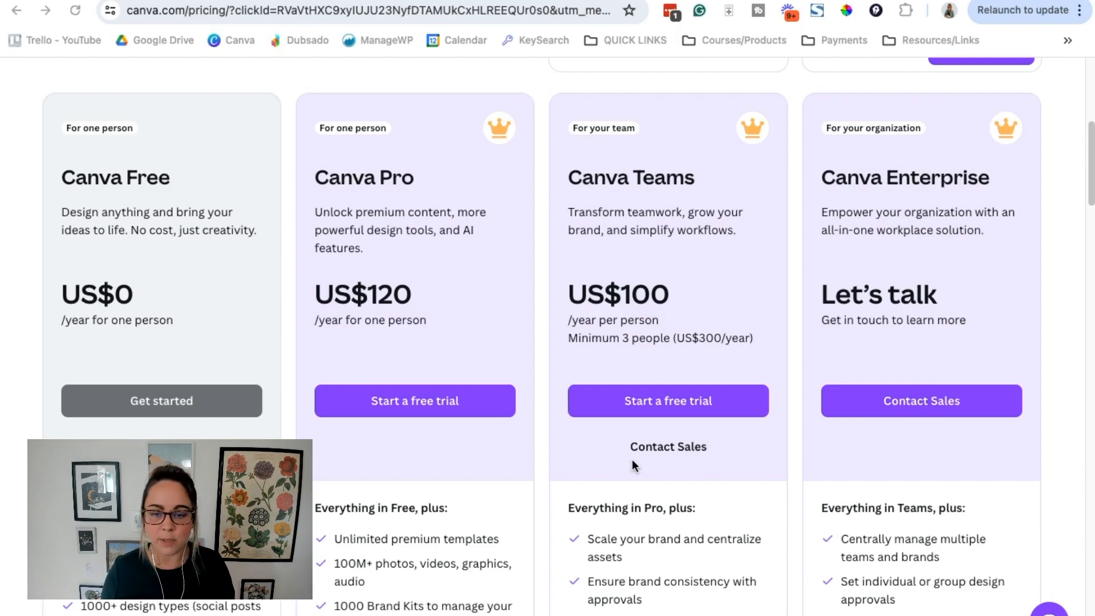
# Step: Go from the pricing page back to the Canva home page
pyautogui.scroll(4, 631, 457)
pyautogui.scroll(3, 499, 337)
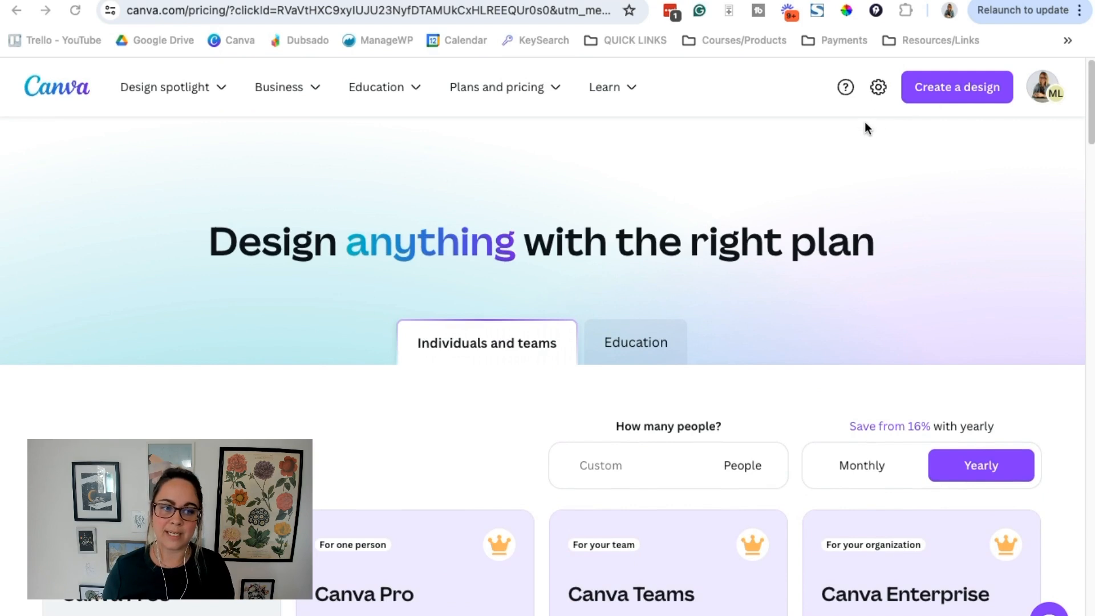
pyautogui.click(57, 89)
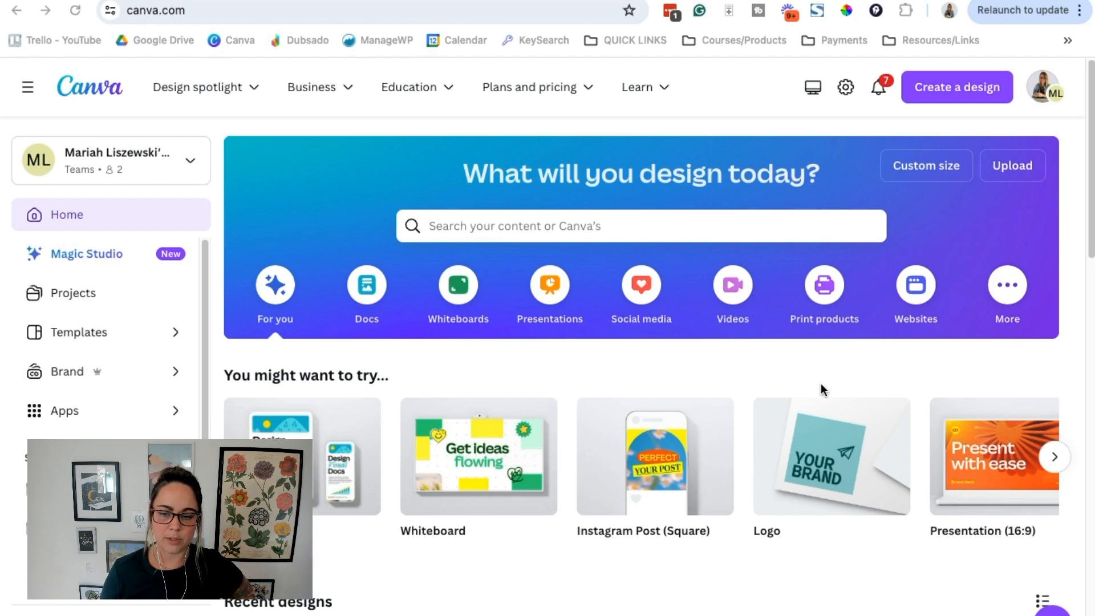
# Step: Create a blank Logo design in a separate browser tab and activate its logo template search
pyautogui.moveTo(833, 533)
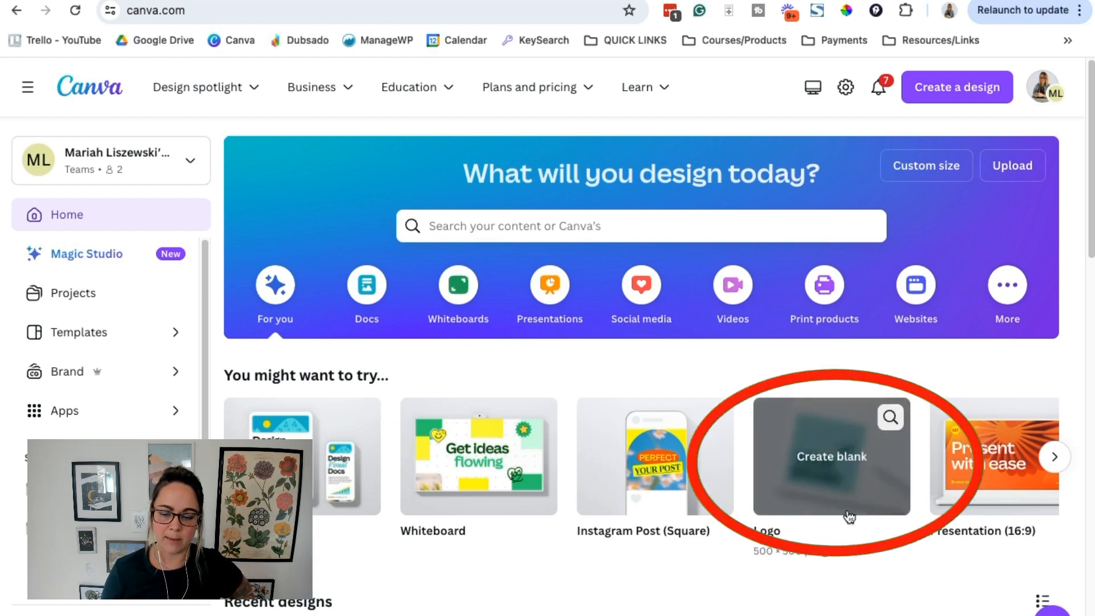
pyautogui.rightClick(831, 455)
pyautogui.click(894, 463)
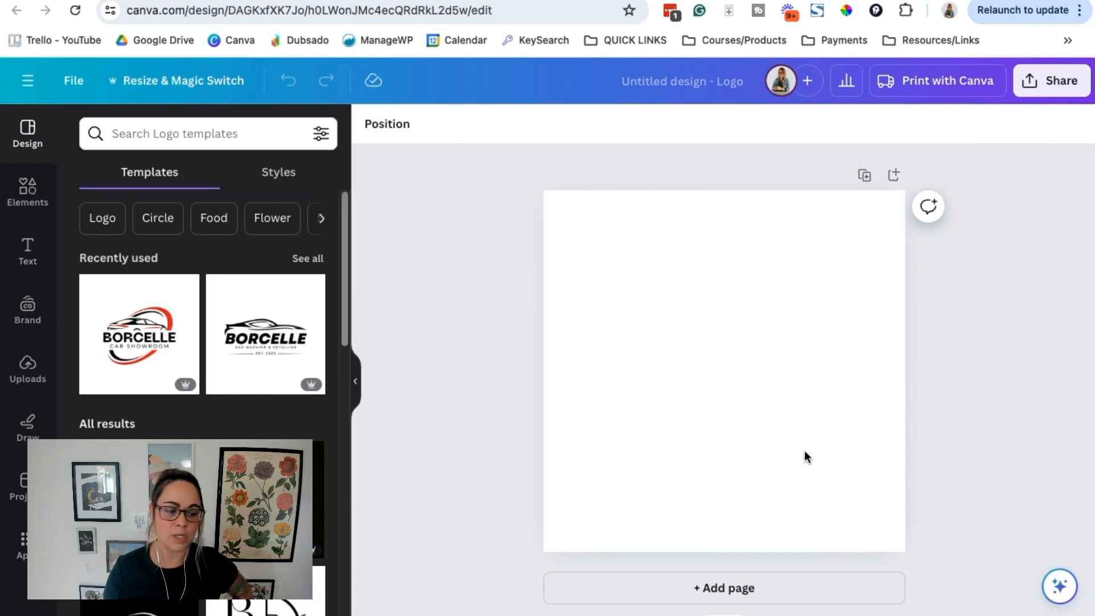
pyautogui.click(160, 132)
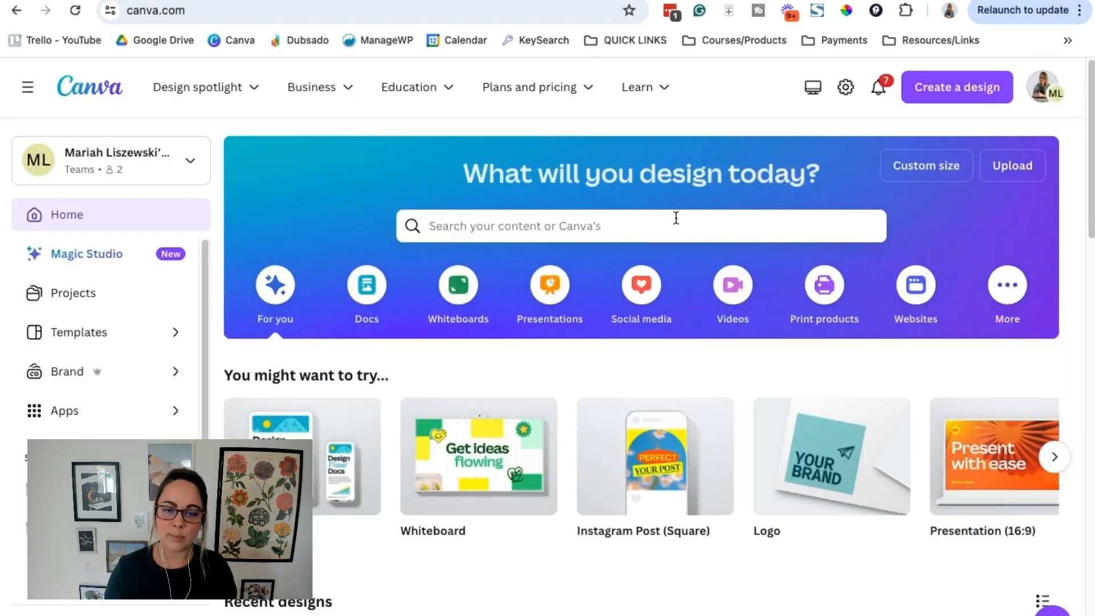
# Step: Search the templates on the Canva home page for "logo car" and look through the resulting designs
pyautogui.click(662, 223)
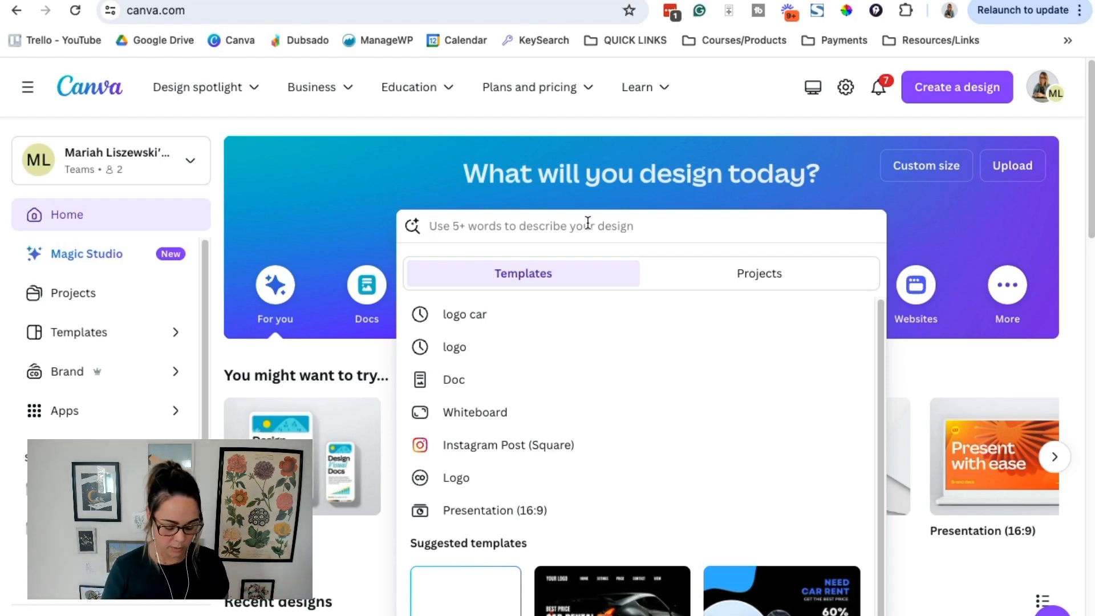
pyautogui.write('logo car')
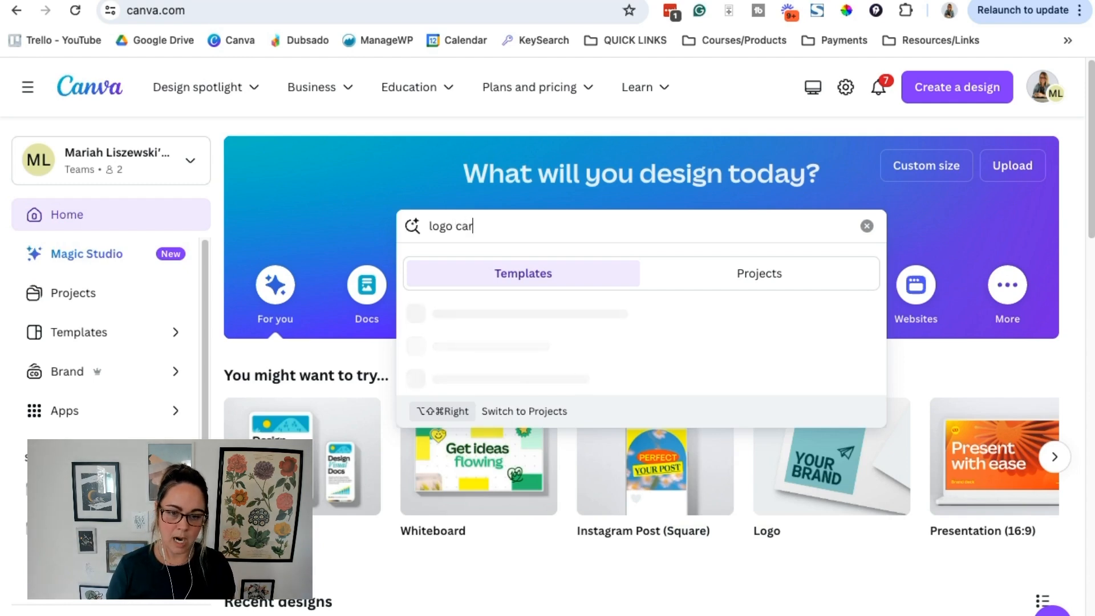
pyautogui.press('Return')
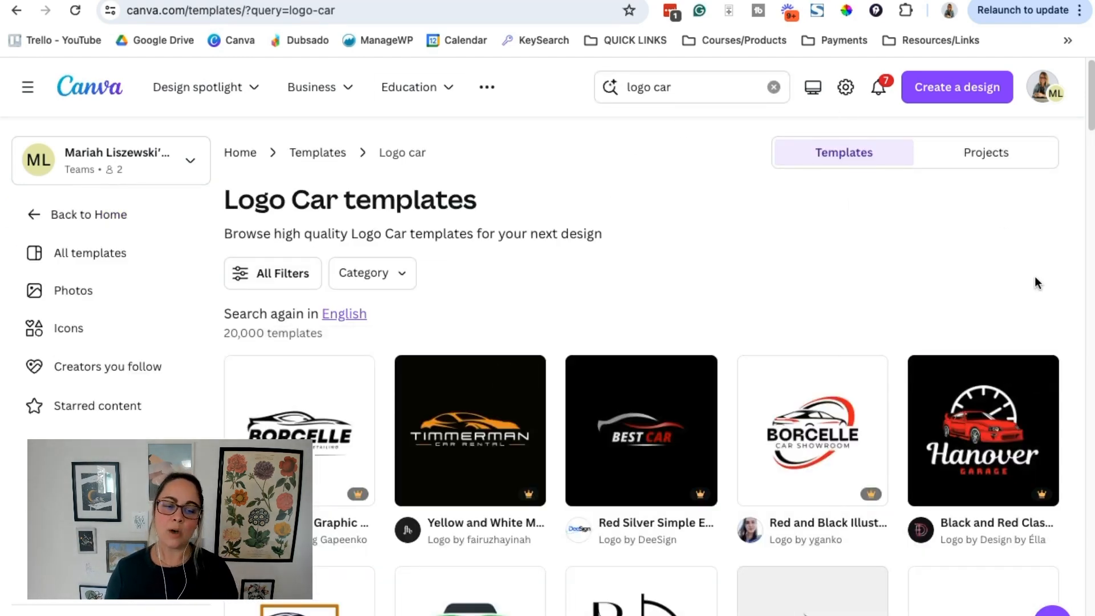
pyautogui.scroll(-1, 1037, 280)
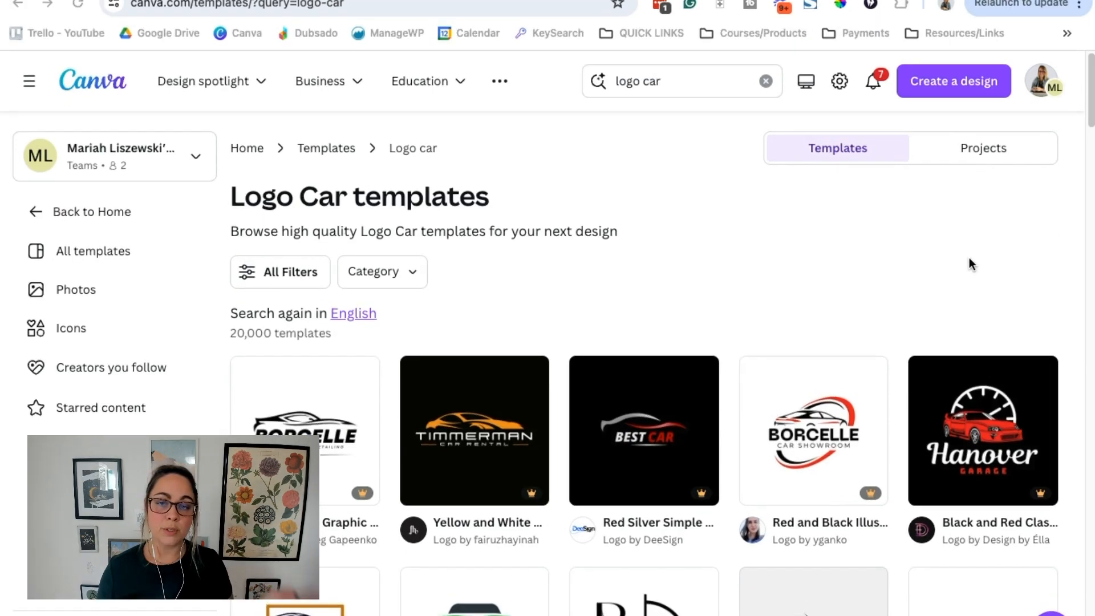
pyautogui.scroll(-3, 969, 264)
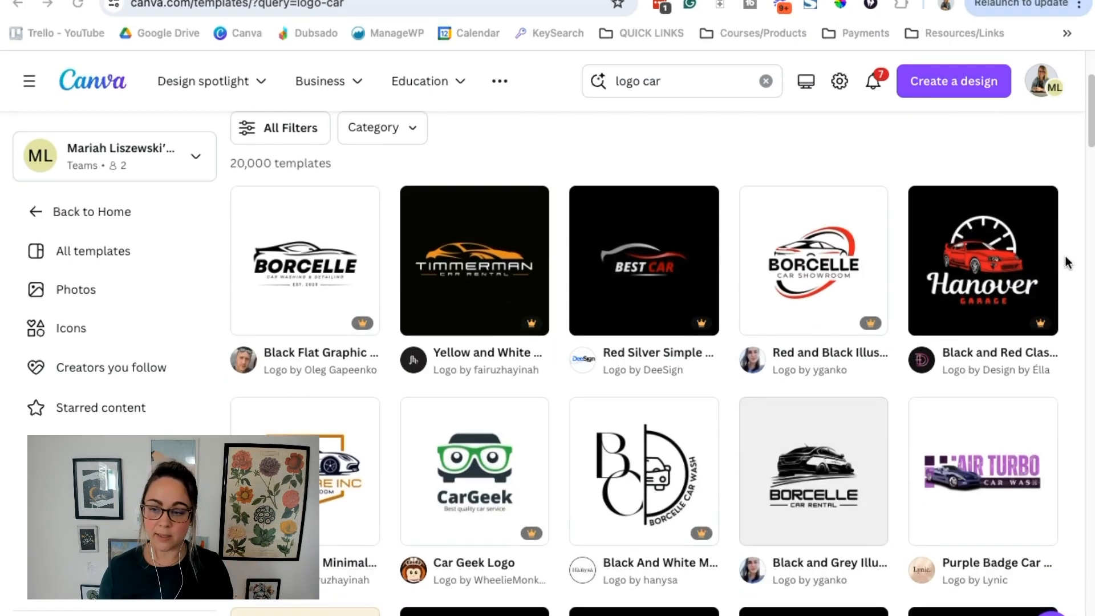
pyautogui.scroll(-5, 1066, 256)
pyautogui.scroll(-1, 1074, 311)
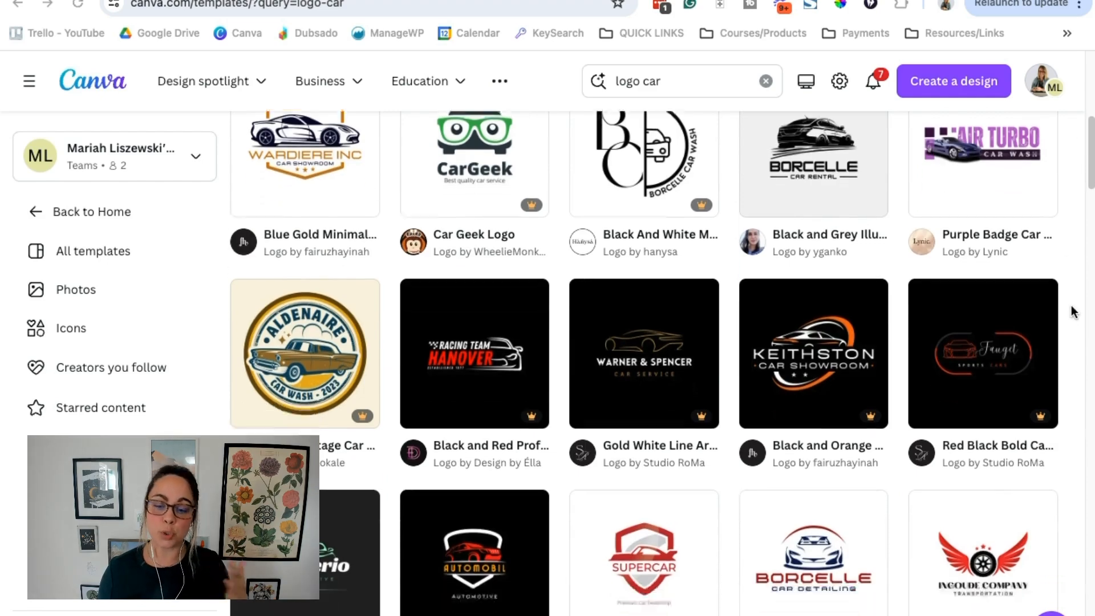
pyautogui.scroll(-5, 1074, 310)
pyautogui.scroll(14, 1073, 310)
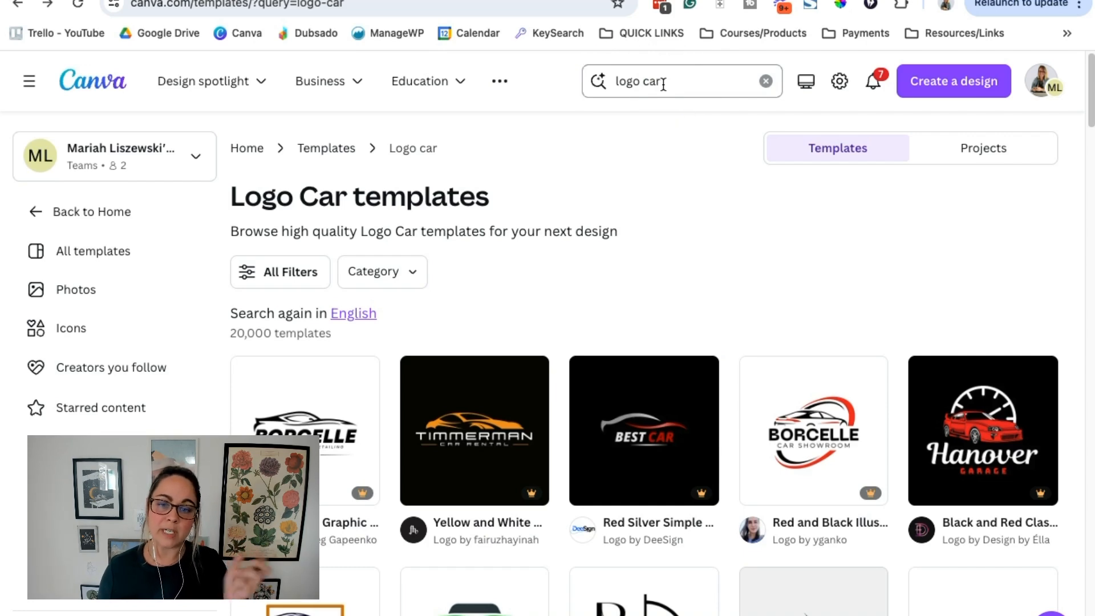
# Step: Open the Logos category of the template library and look through its industry subcategories
pyautogui.click(326, 149)
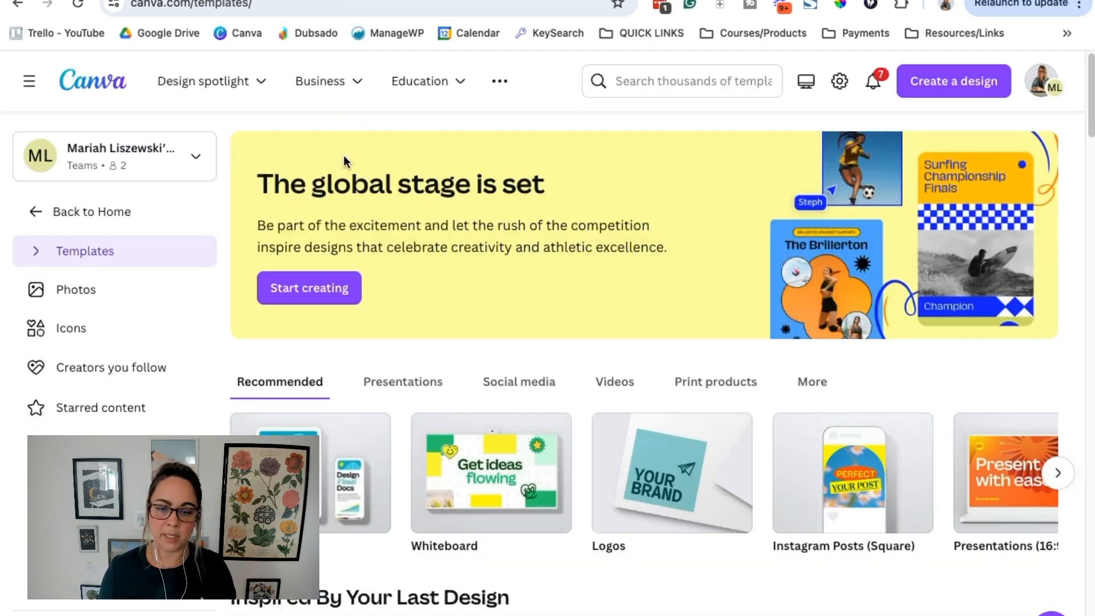
pyautogui.click(688, 476)
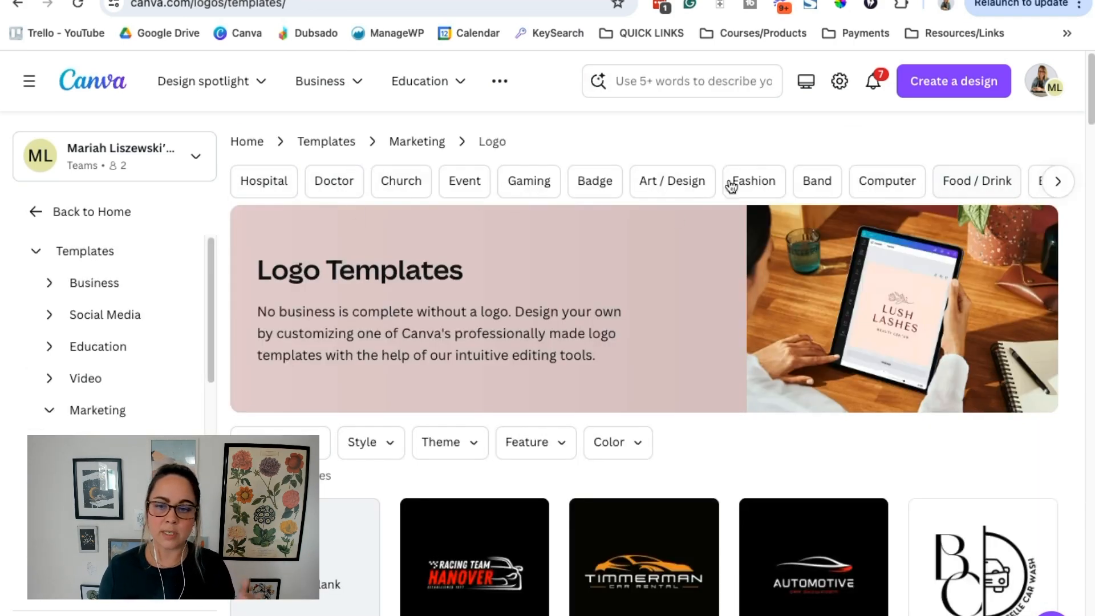
pyautogui.click(1059, 182)
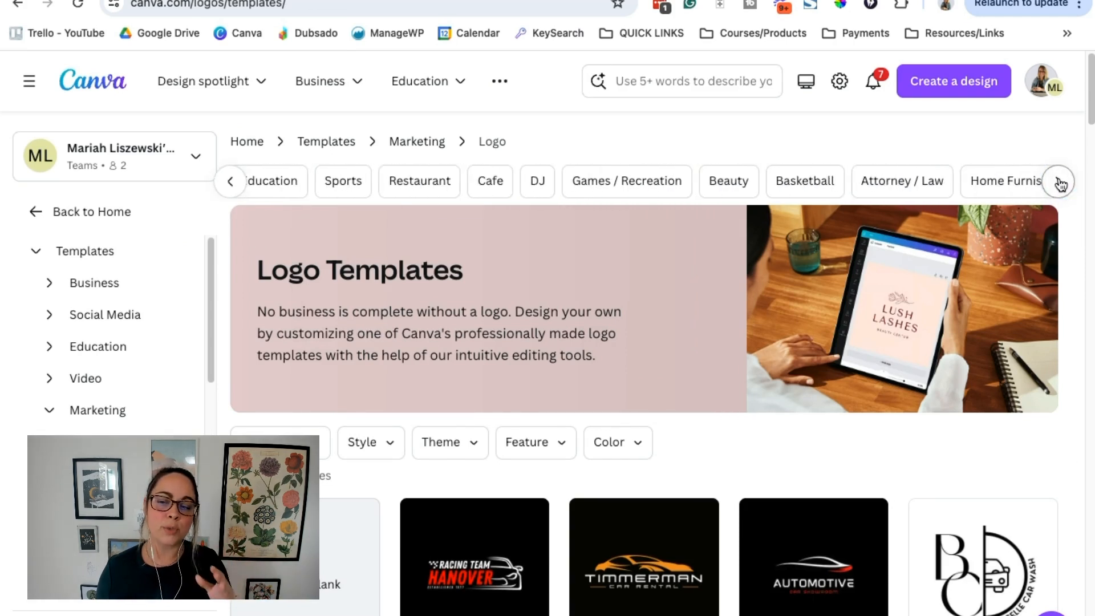
pyautogui.click(1058, 182)
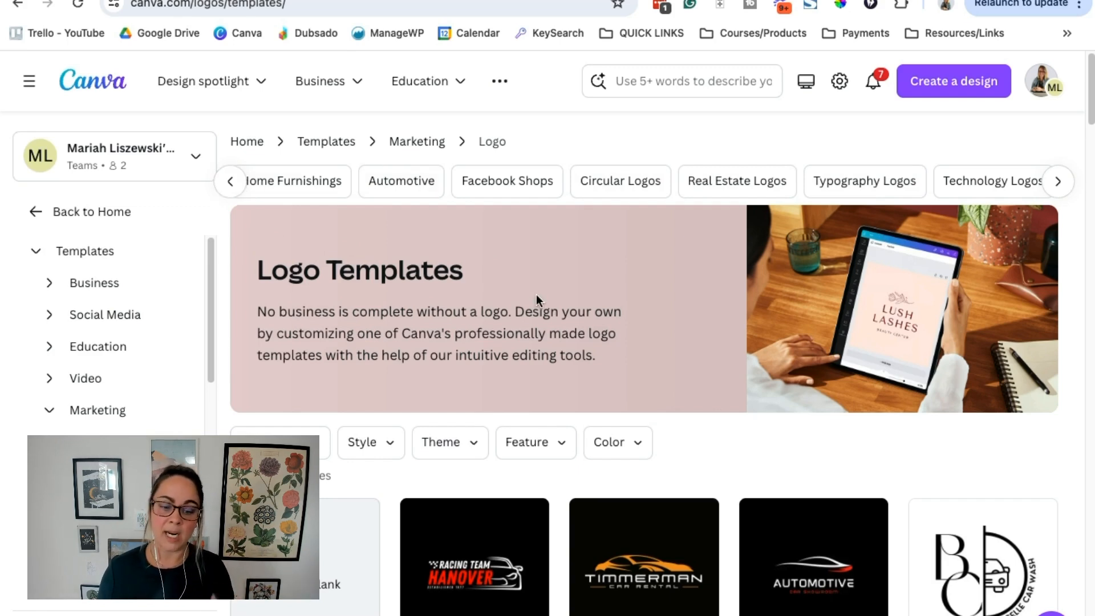
# Step: Return to the Canva home page and search the templates for "logo car" again
pyautogui.click(145, 211)
pyautogui.click(662, 222)
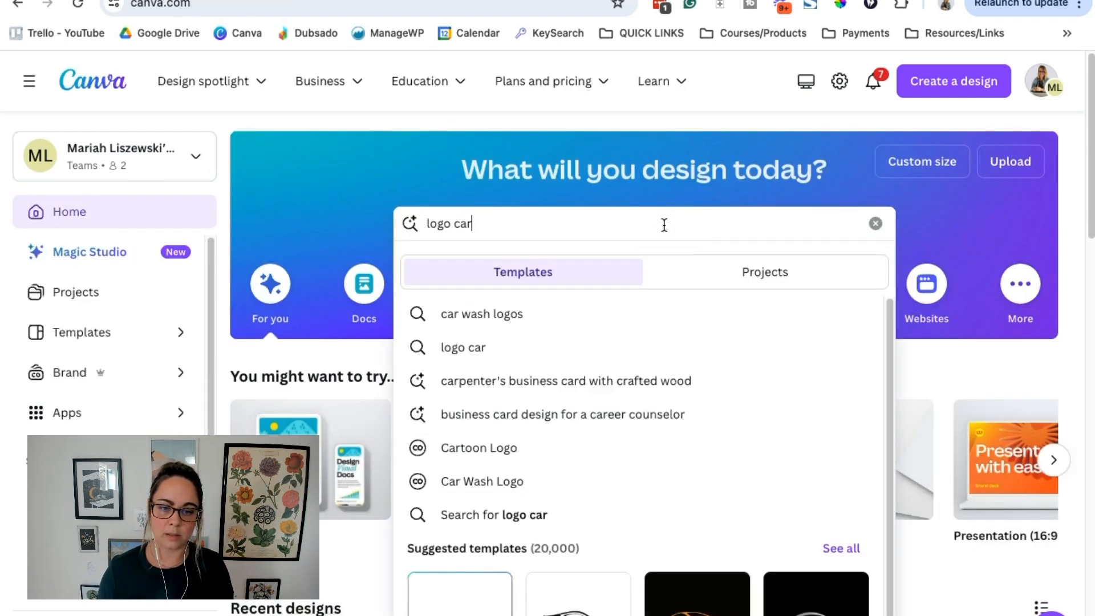
pyautogui.press('Return')
pyautogui.scroll(-2, 912, 222)
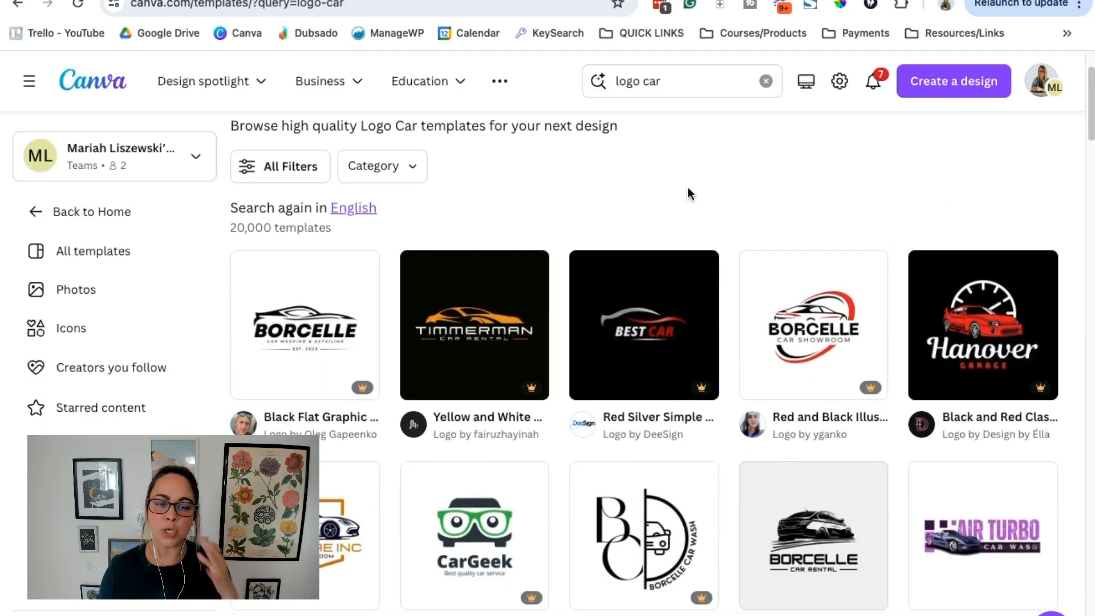
# Step: Examine the car logo templates, checking which ones carry the Pro marking
pyautogui.moveTo(322, 341)
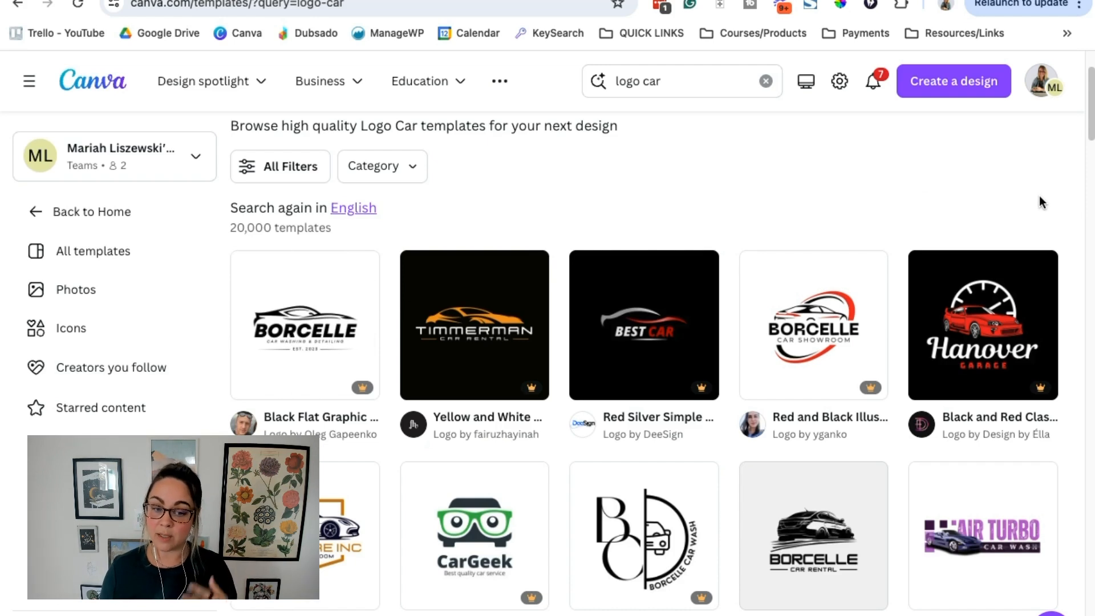
pyautogui.scroll(-1, 1040, 197)
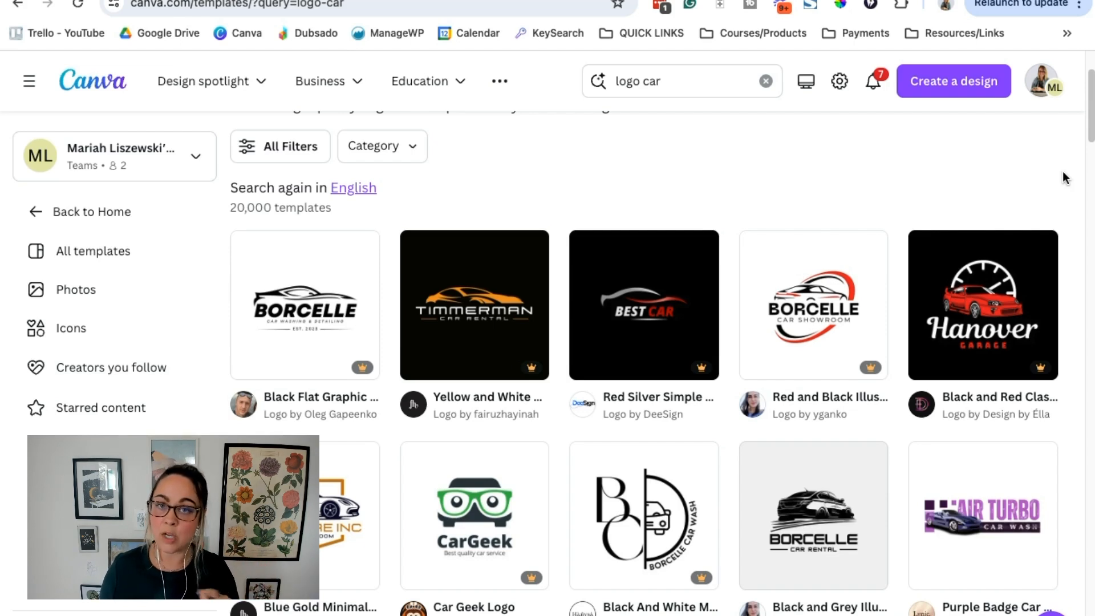
pyautogui.scroll(-2, 1062, 172)
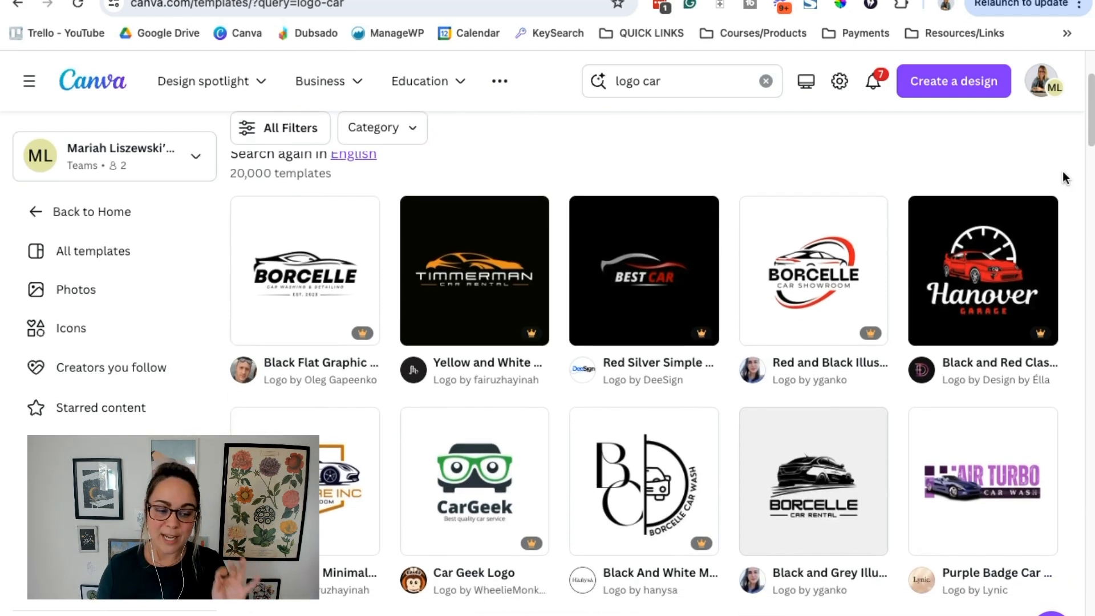
pyautogui.scroll(-2, 1062, 172)
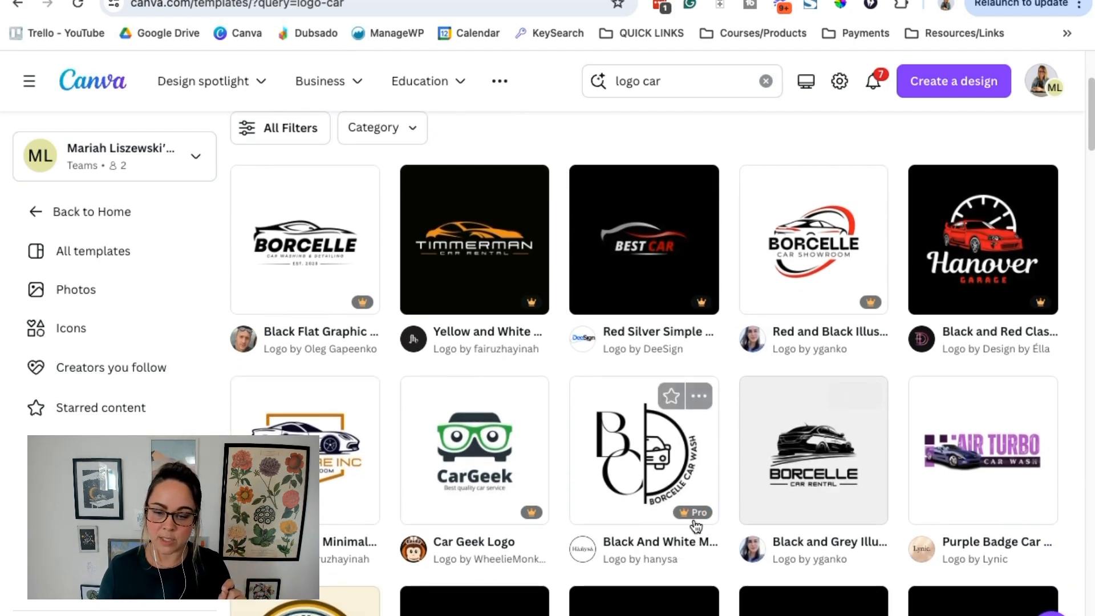
pyautogui.moveTo(687, 513)
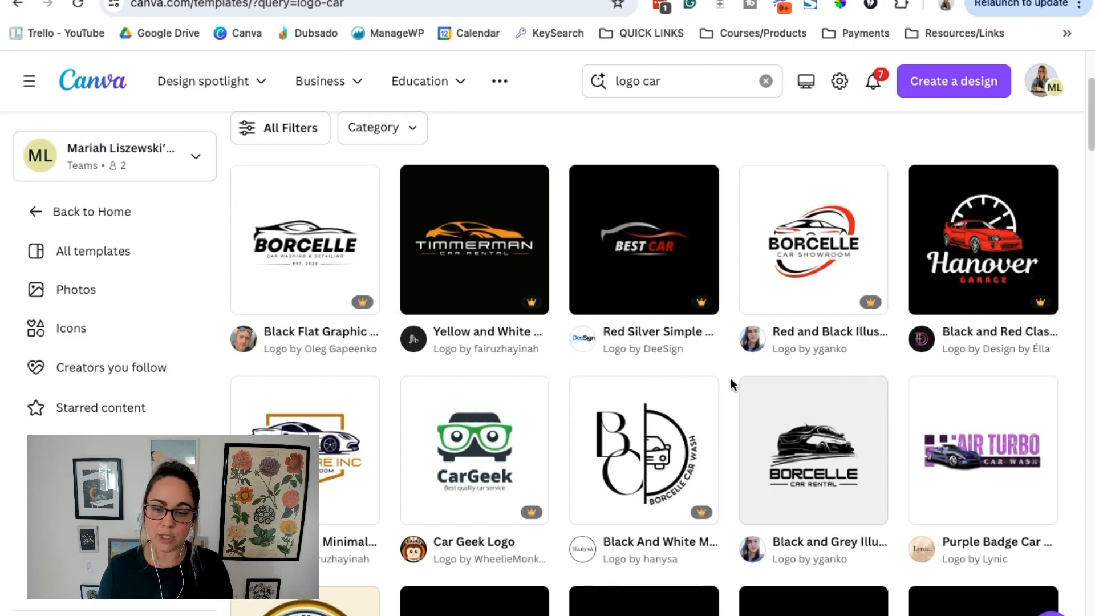
pyautogui.scroll(-4, 730, 377)
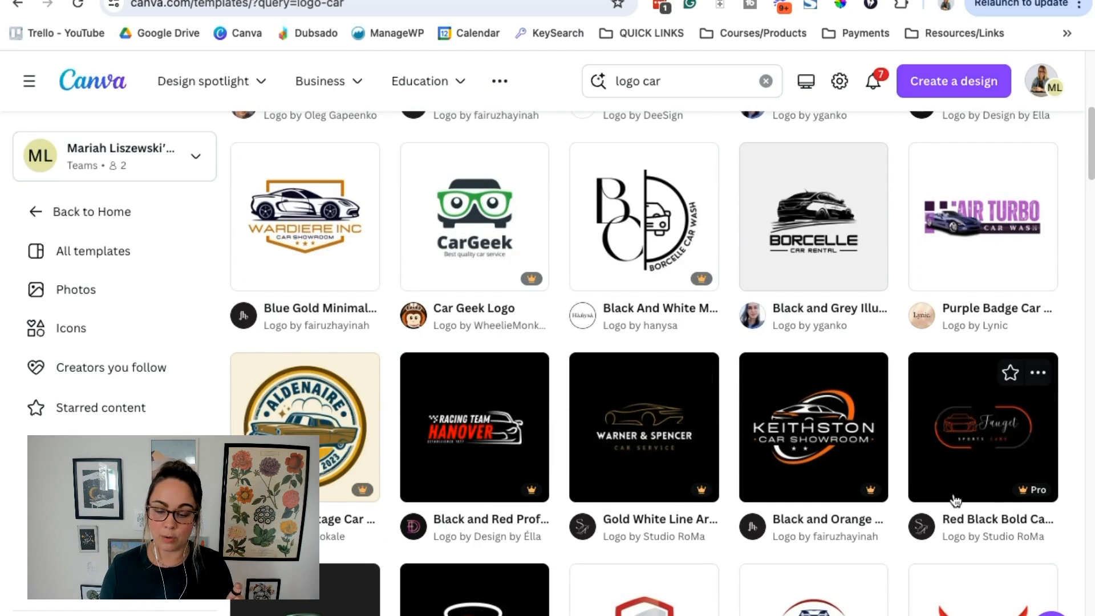
pyautogui.scroll(-5, 908, 491)
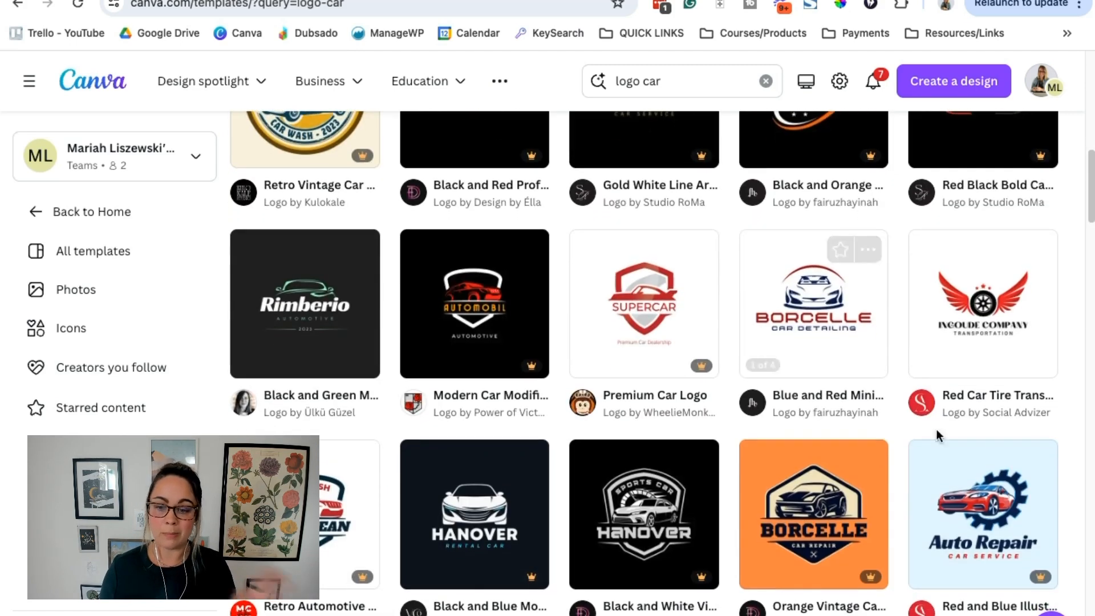
# Step: Open the "Red and Black Illustrative Car Showroom Logo" template for customizing in the editor
pyautogui.scroll(12, 885, 422)
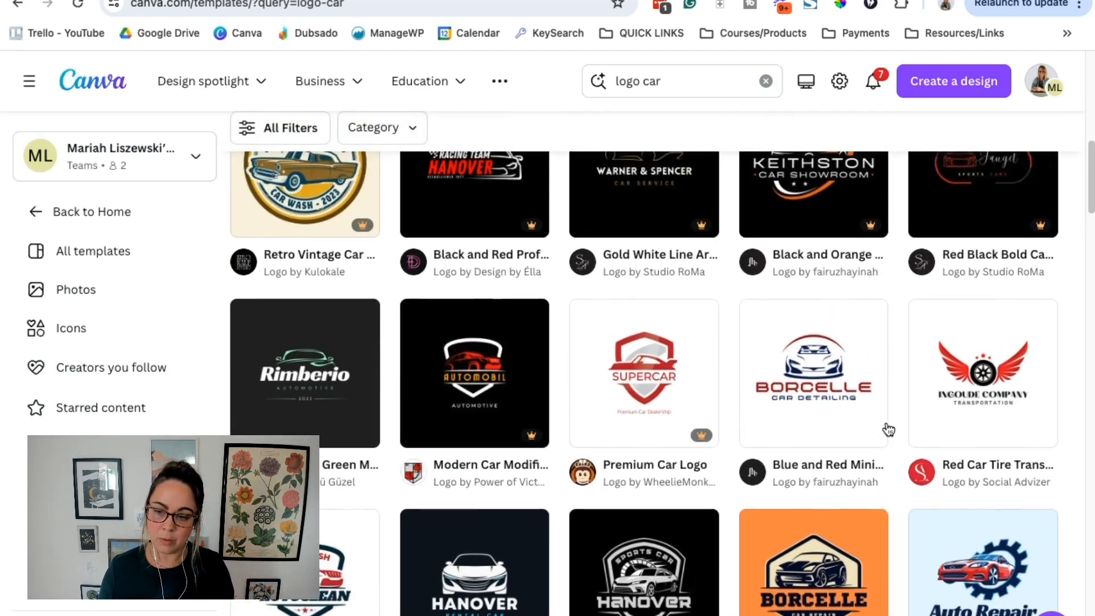
pyautogui.scroll(3, 888, 430)
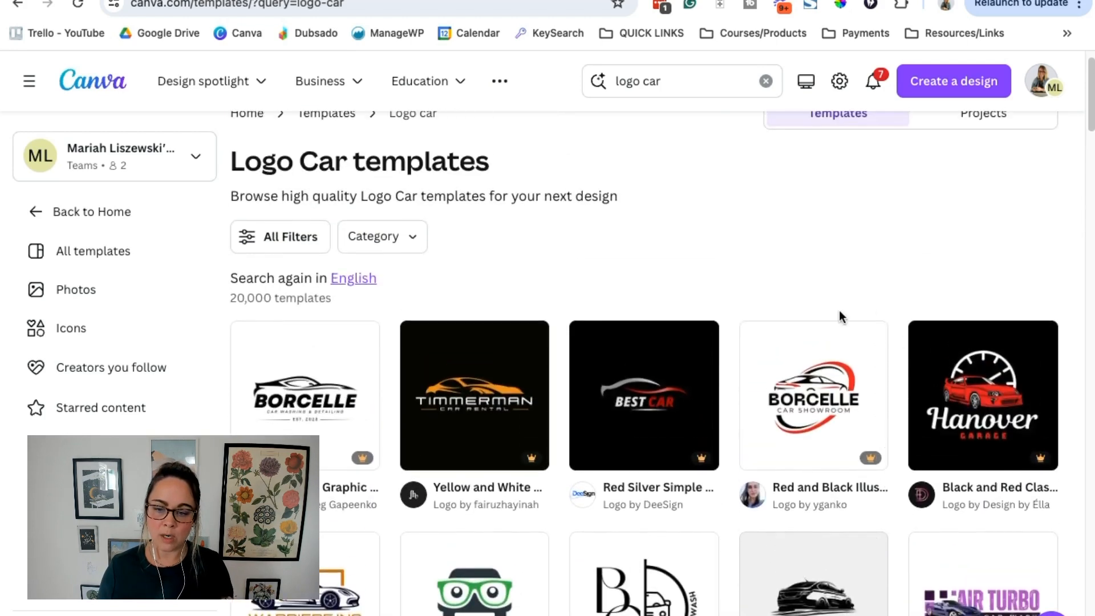
pyautogui.click(818, 410)
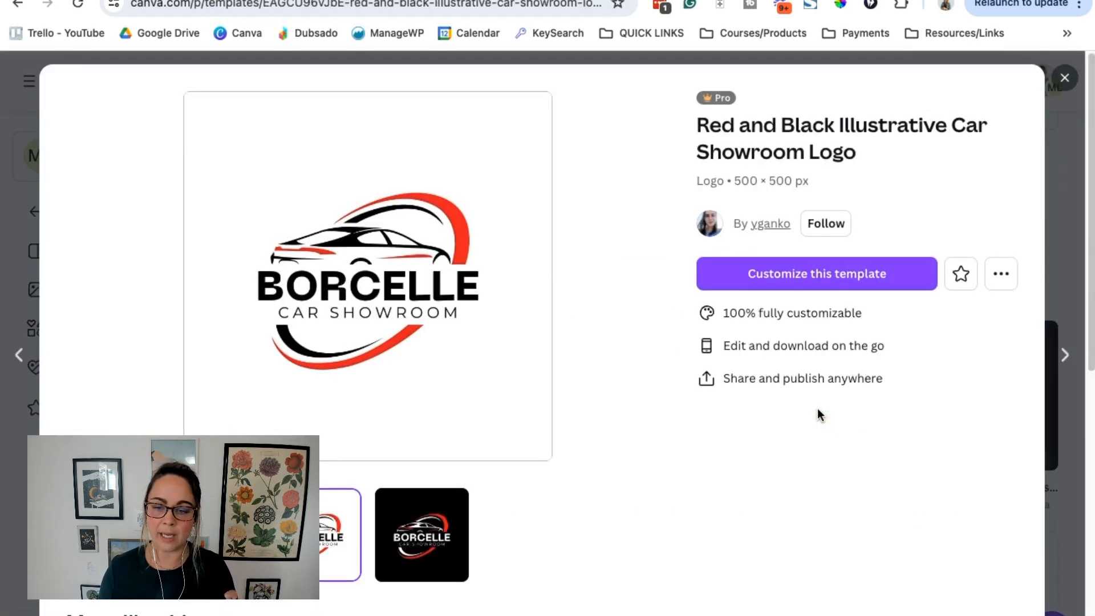
pyautogui.click(797, 284)
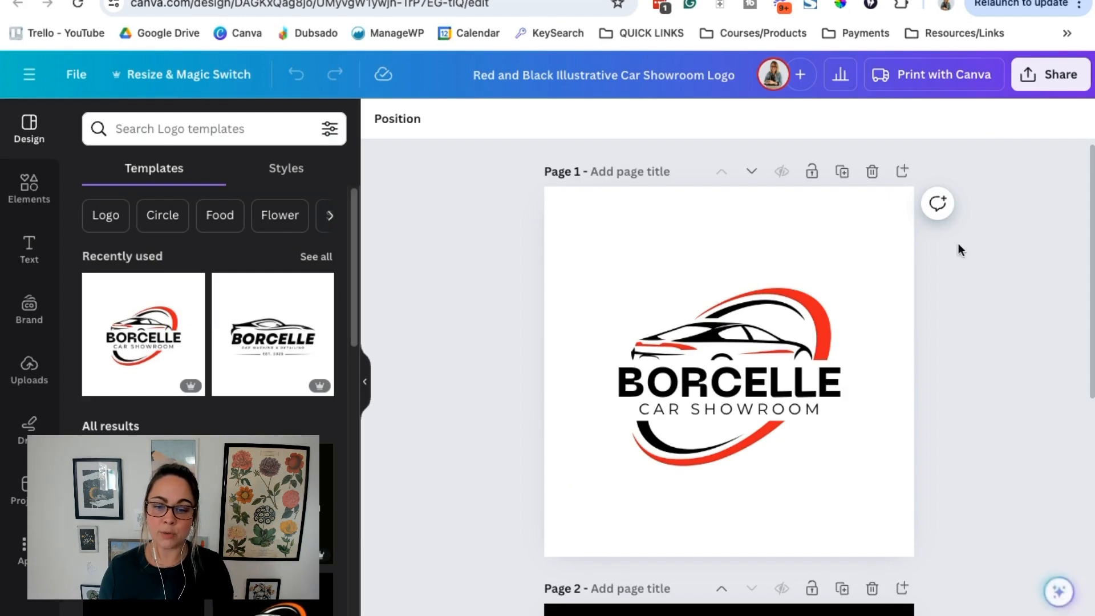
# Step: Select the page background, the car graphic and the BORCELLE text in turn to examine the logo's separate elements
pyautogui.click(821, 265)
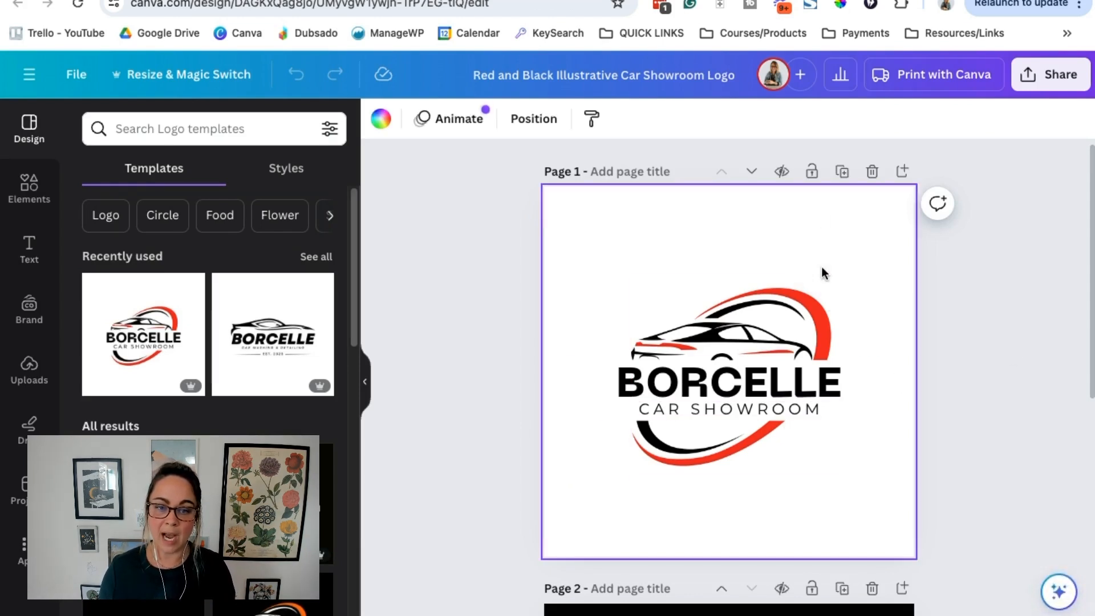
pyautogui.click(699, 387)
pyautogui.click(721, 340)
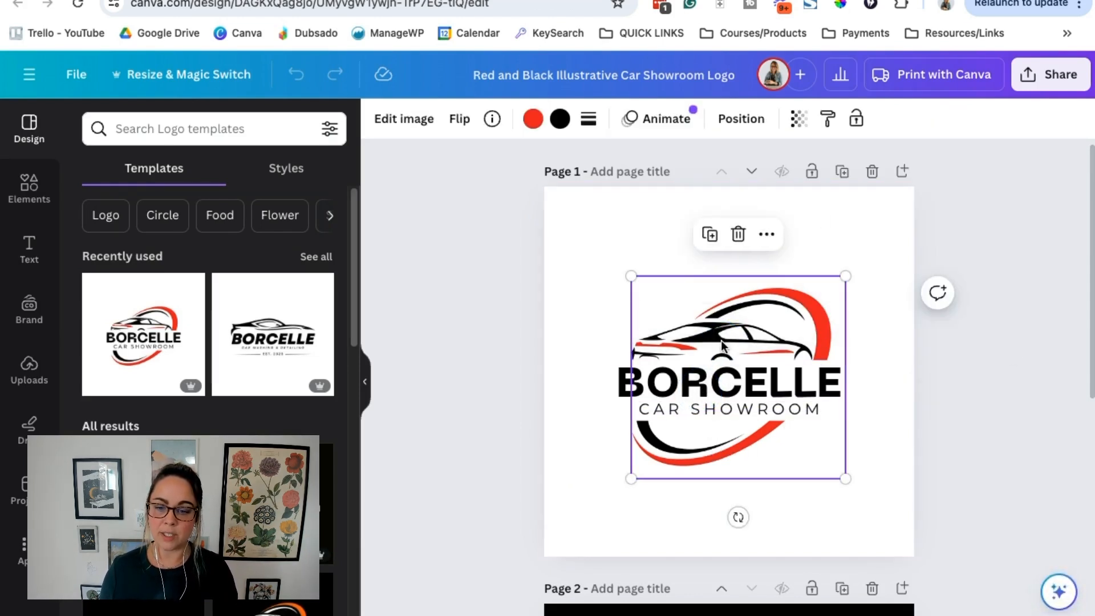
pyautogui.click(809, 383)
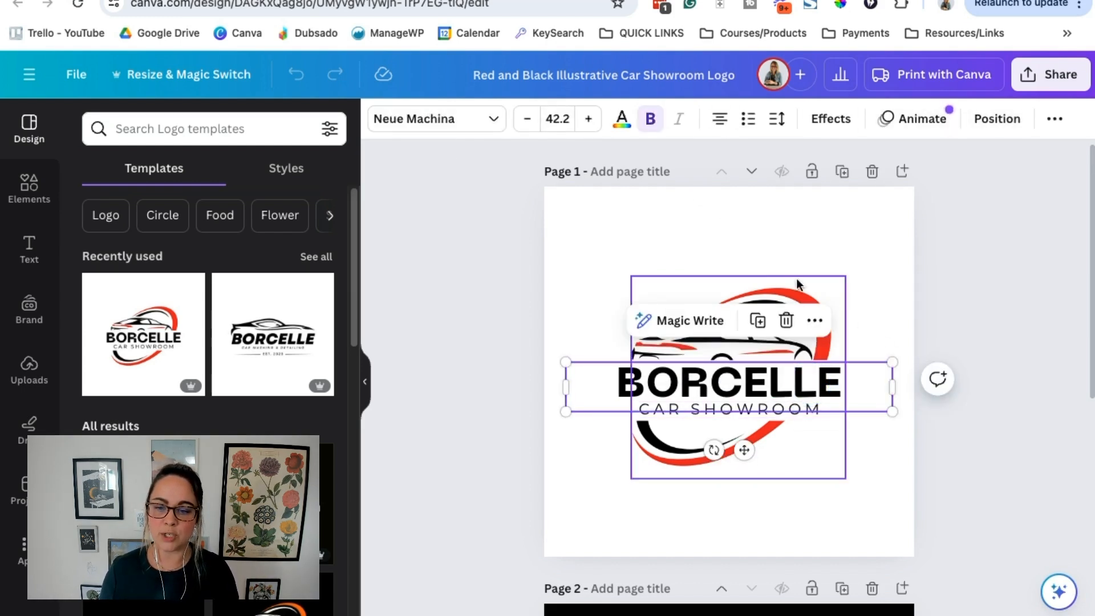
pyautogui.click(773, 282)
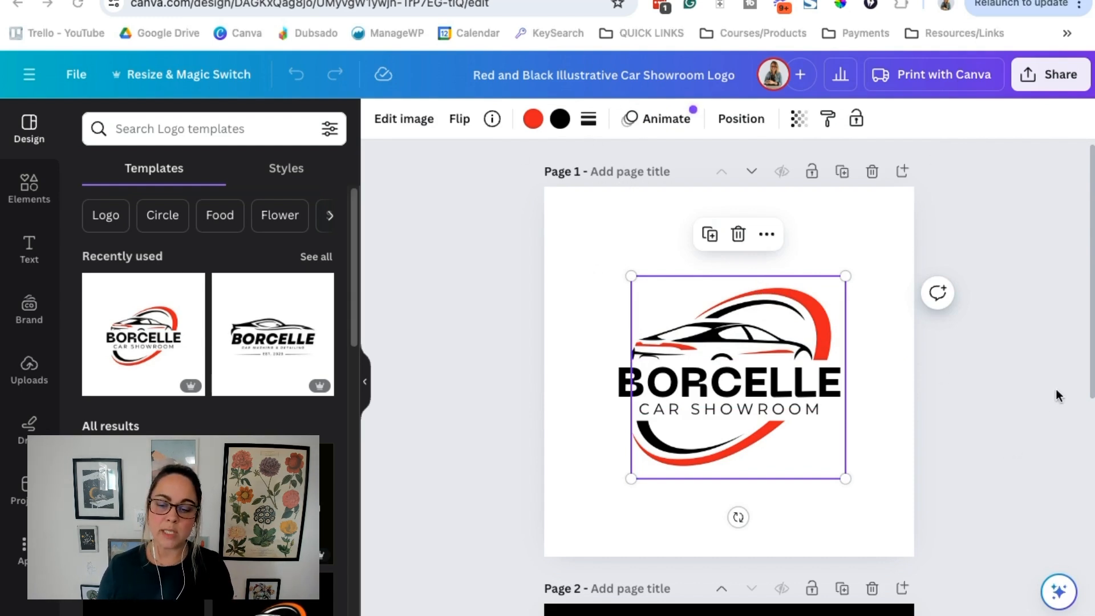
pyautogui.click(1025, 385)
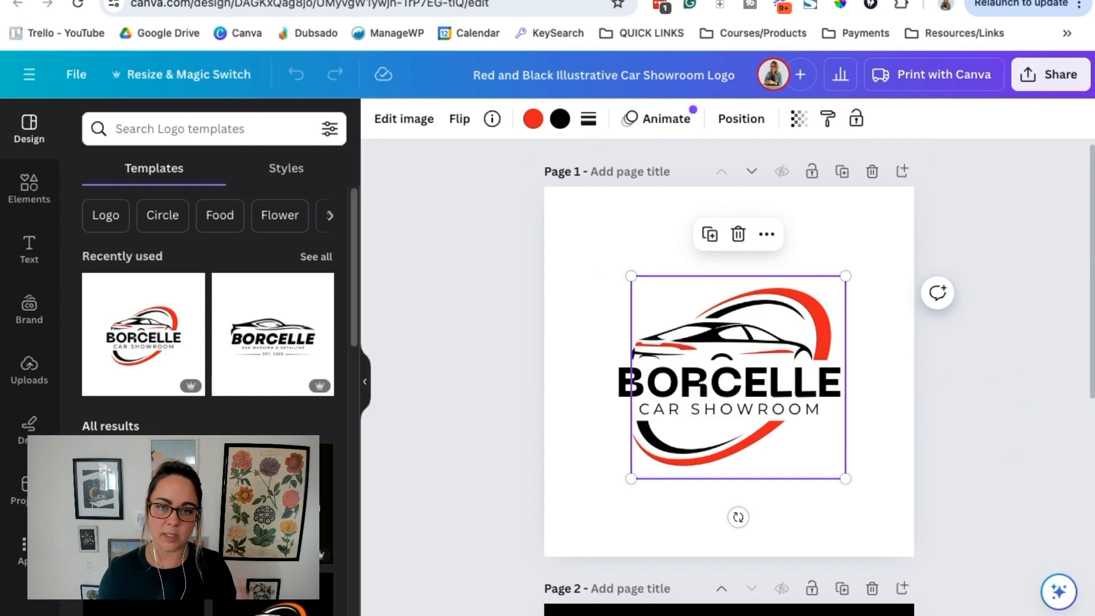
# Step: Switch to the browser tab with the San Diego Mobile Detailing website
pyautogui.hotkey('ctrl', 'Tab')
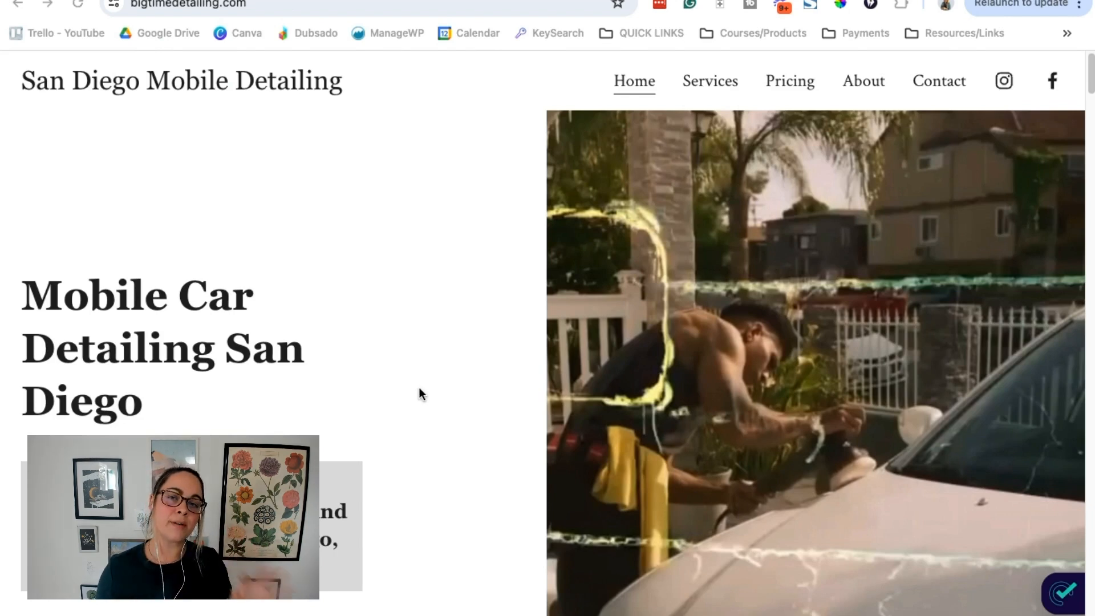
# Step: Compare the font of the website's "Mobile Car Detailing San Diego" heading with the logo's BORCELLE text
pyautogui.moveTo(63, 288); pyautogui.dragTo(218, 381)
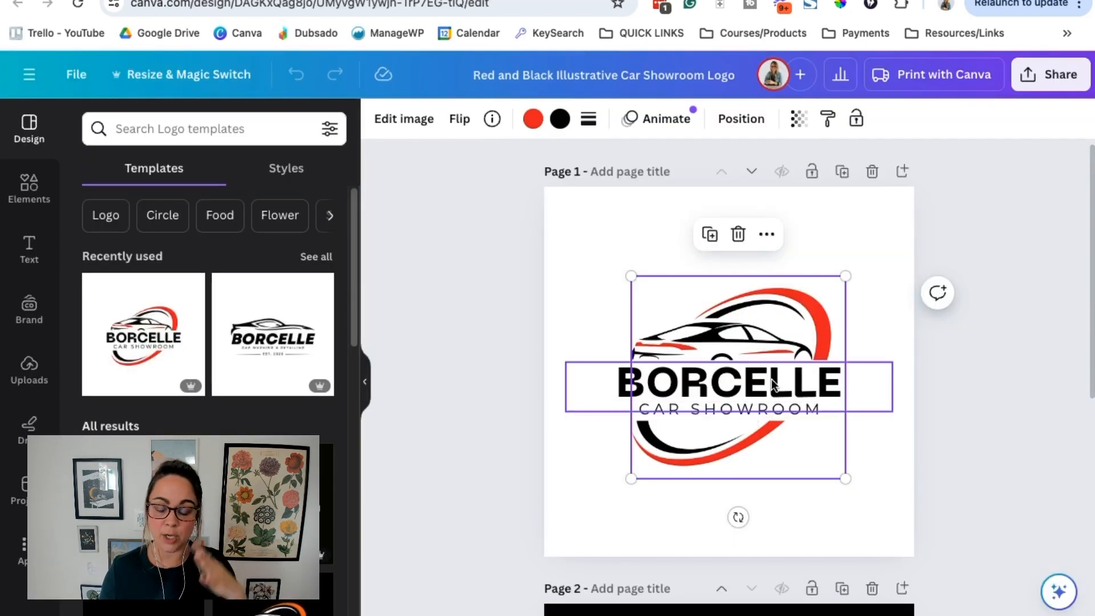
pyautogui.click(772, 393)
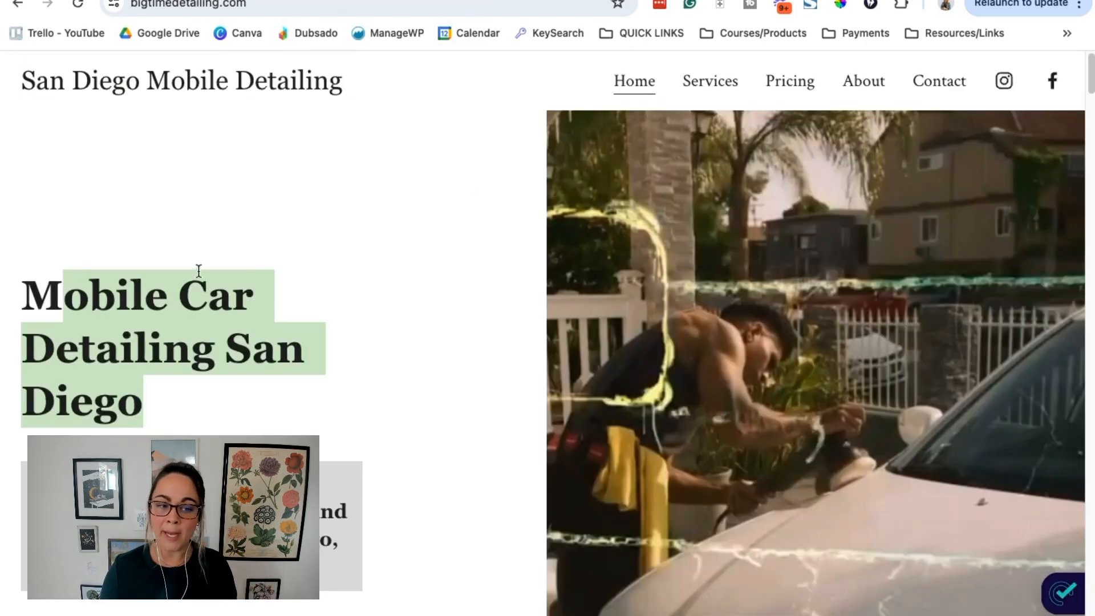
pyautogui.click(171, 296)
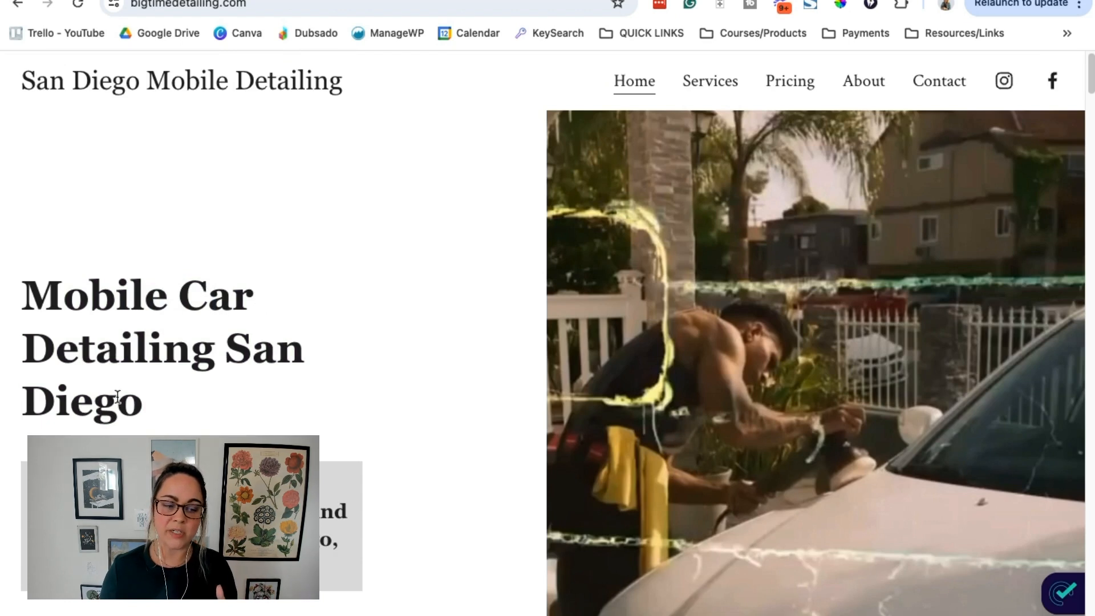
pyautogui.click(130, 281)
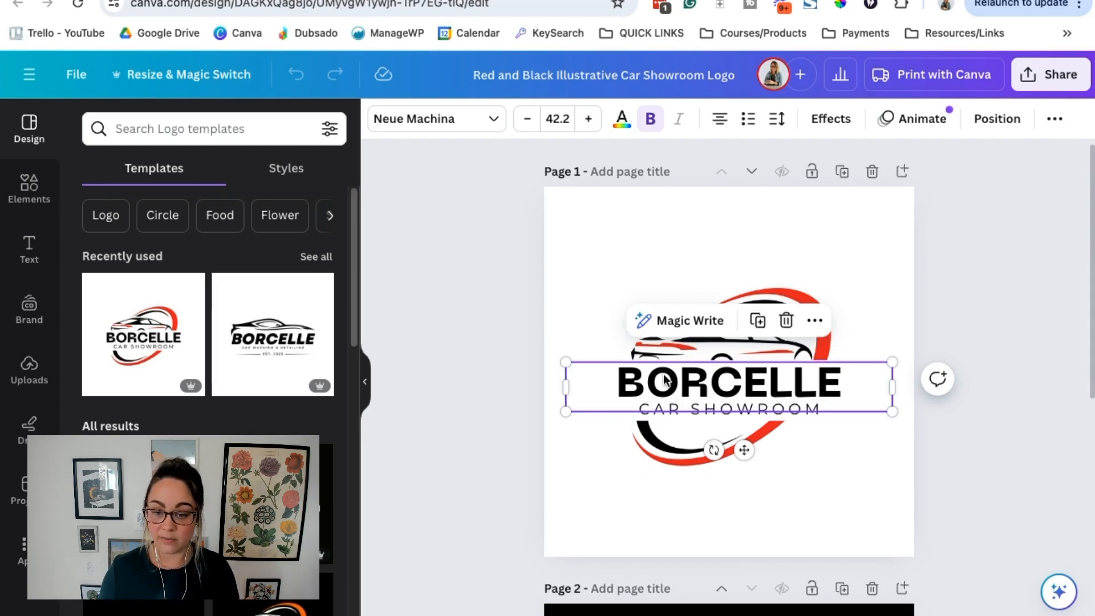
# Step: Change the font of the BORCELLE text to Georgia Pro to match the website heading
pyautogui.click(429, 121)
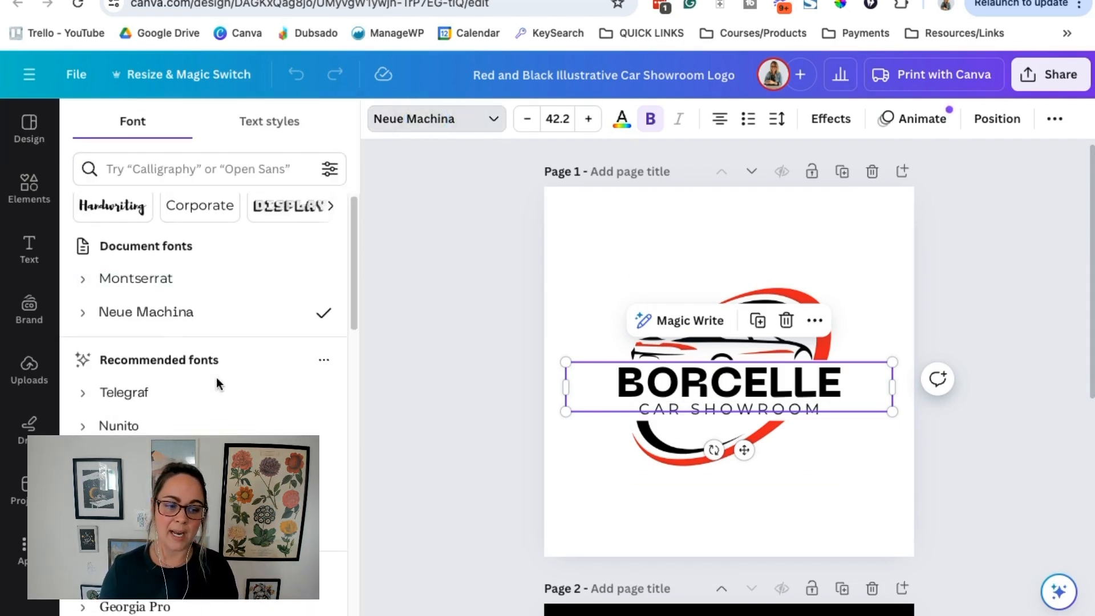
pyautogui.scroll(-10, 218, 385)
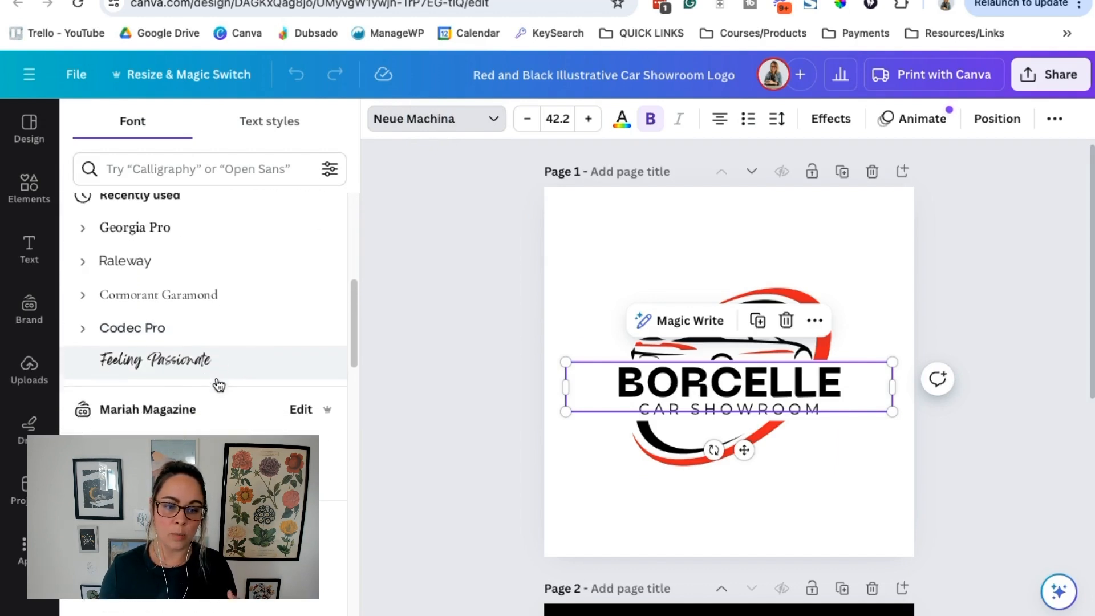
pyautogui.scroll(-10, 217, 379)
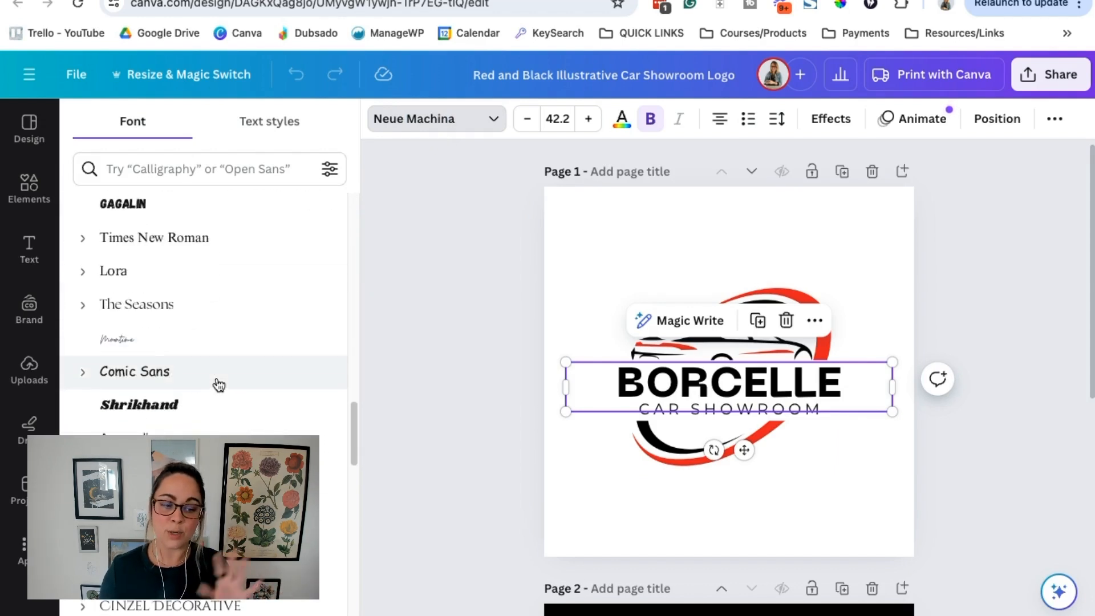
pyautogui.scroll(20, 218, 386)
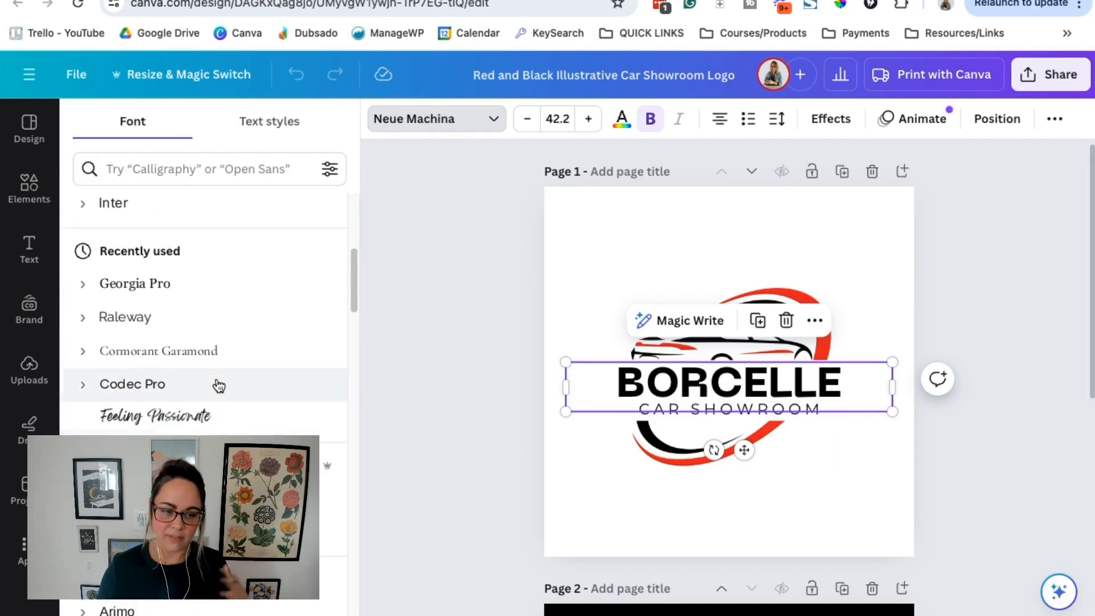
pyautogui.scroll(-5, 217, 378)
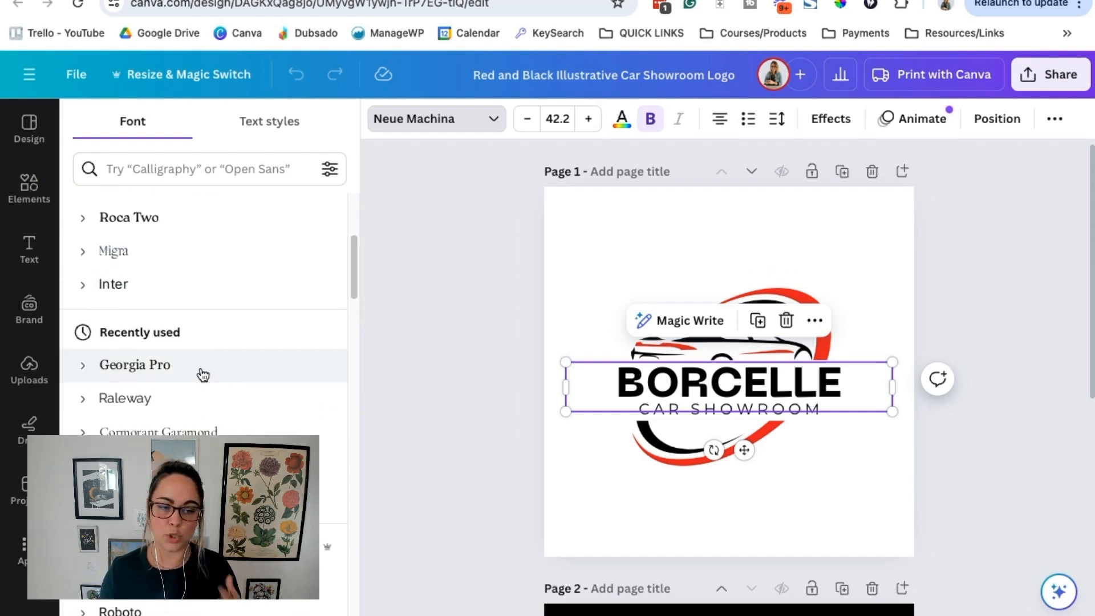
pyautogui.click(203, 375)
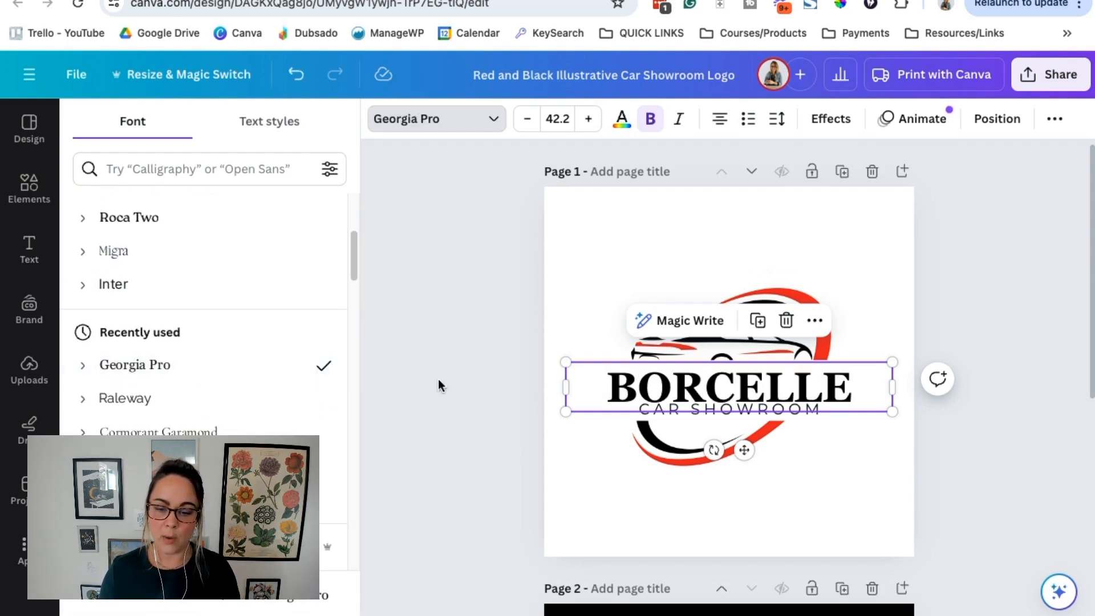
# Step: Change the font of the CAR SHOWROOM tagline to Georgia Pro
pyautogui.click(767, 425)
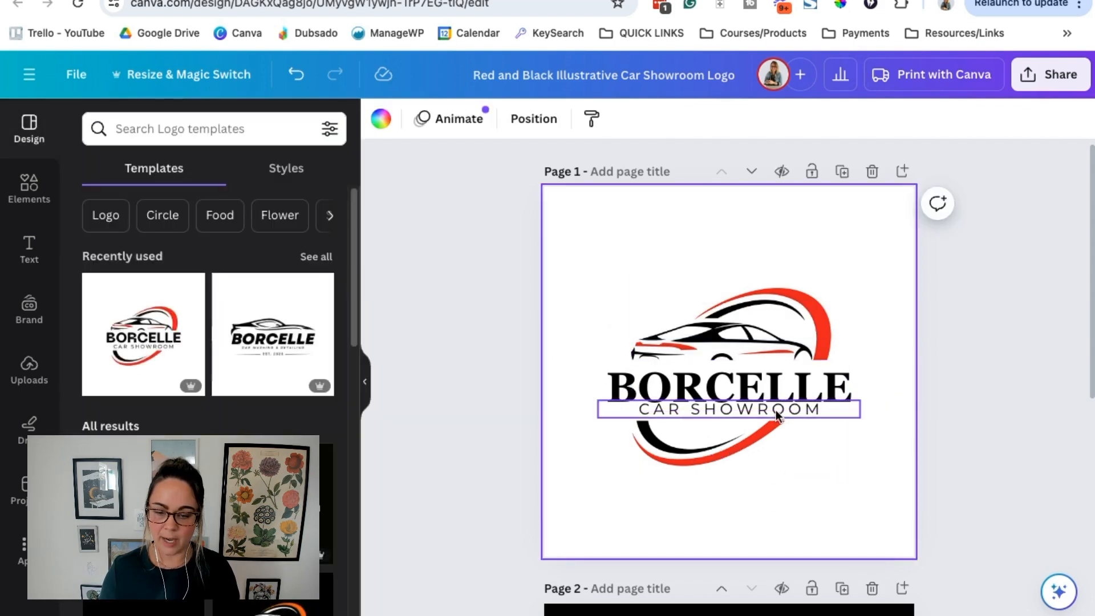
pyautogui.click(776, 410)
pyautogui.click(464, 118)
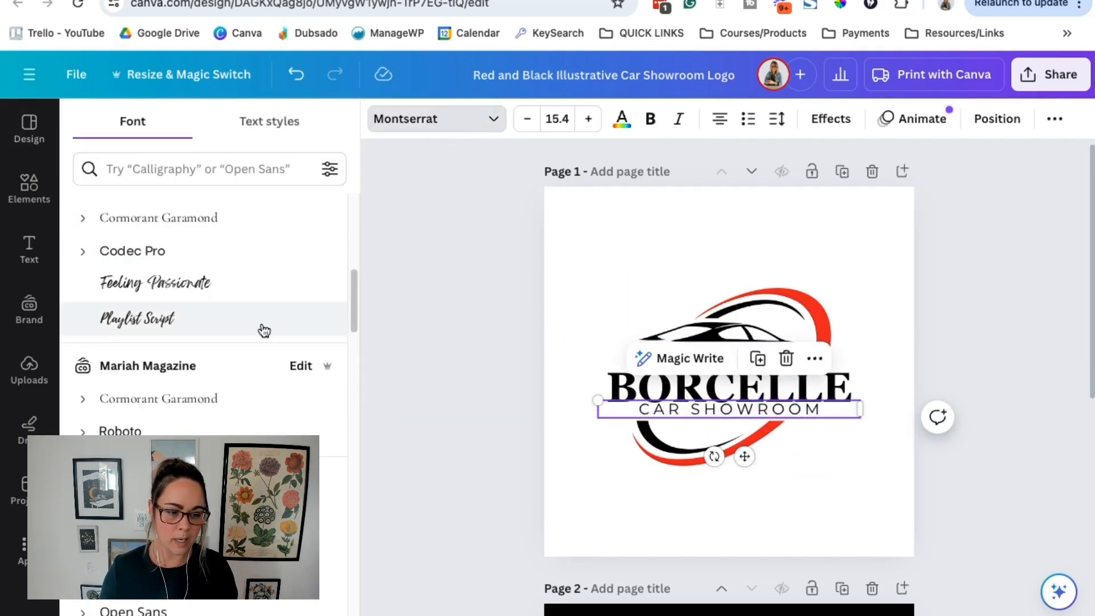
pyautogui.scroll(-2, 242, 395)
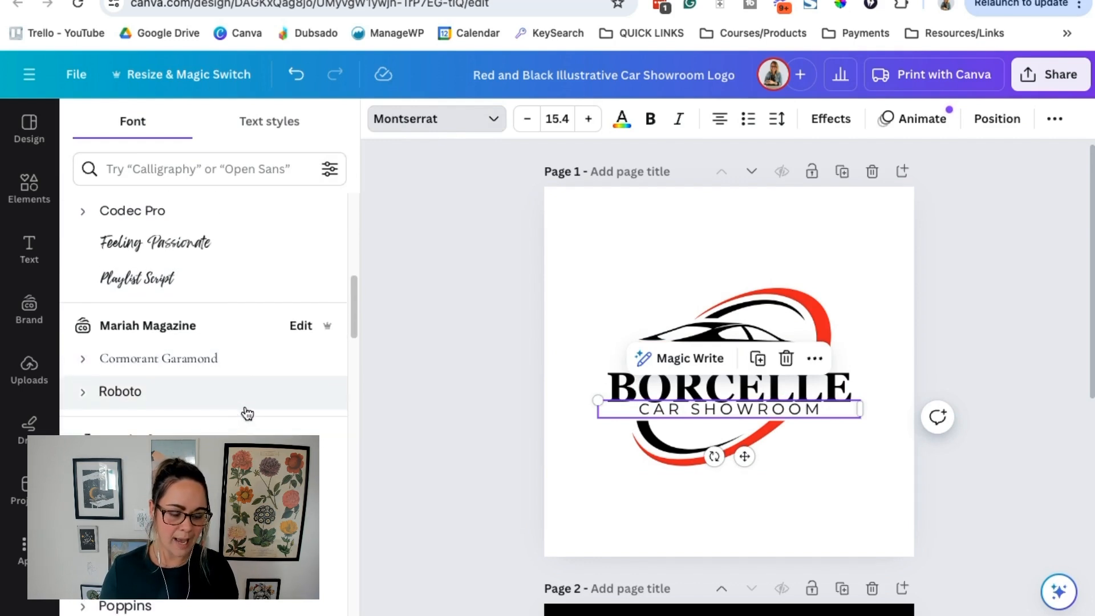
pyautogui.scroll(-5, 245, 407)
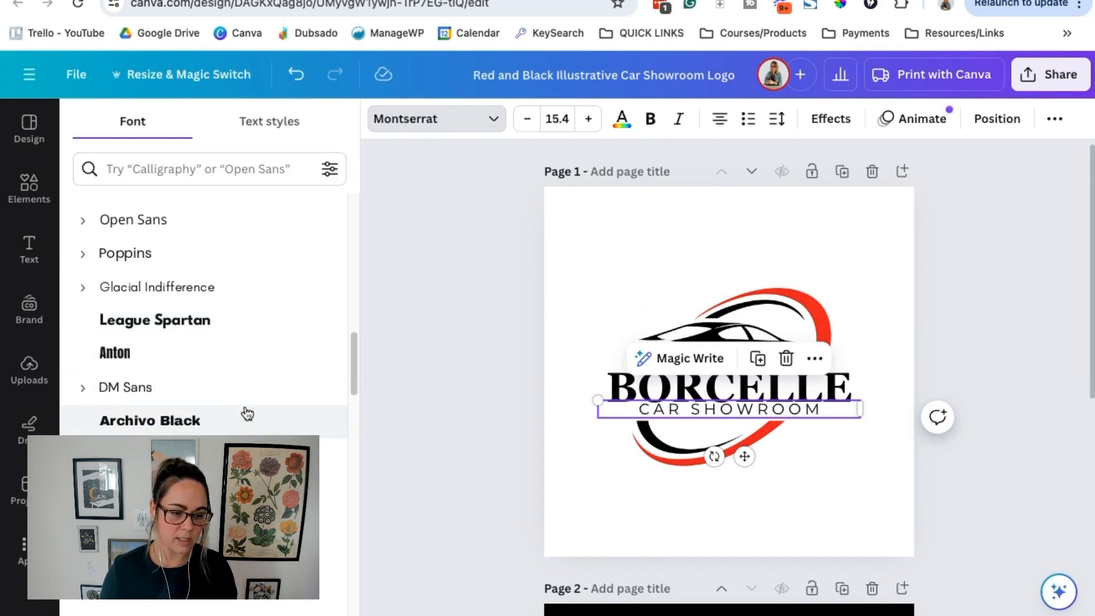
pyautogui.scroll(3, 246, 410)
pyautogui.scroll(10, 248, 409)
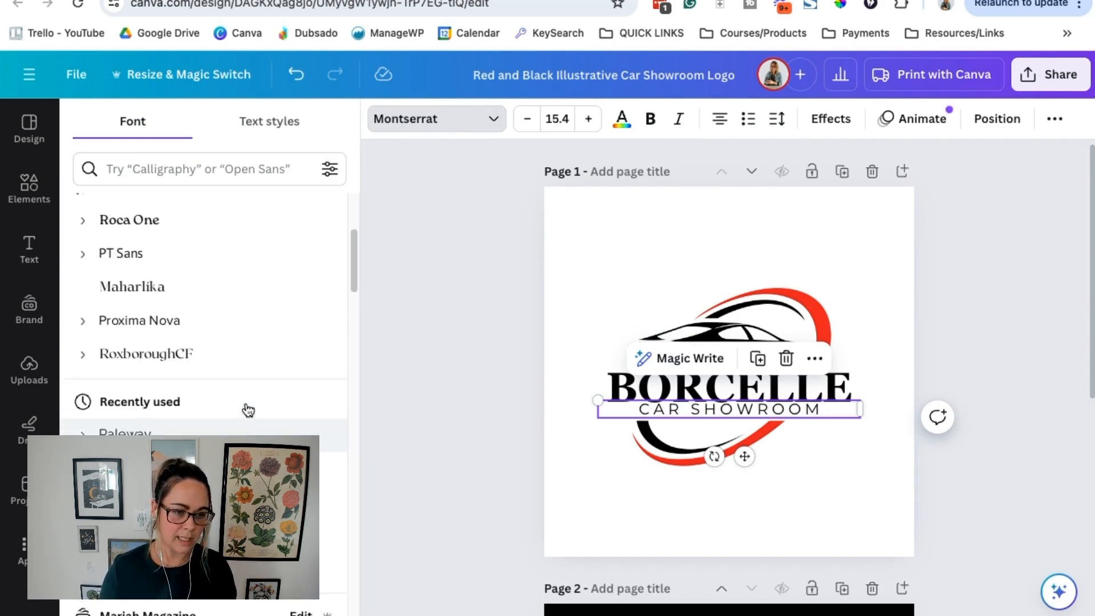
pyautogui.scroll(3, 248, 409)
pyautogui.click(206, 284)
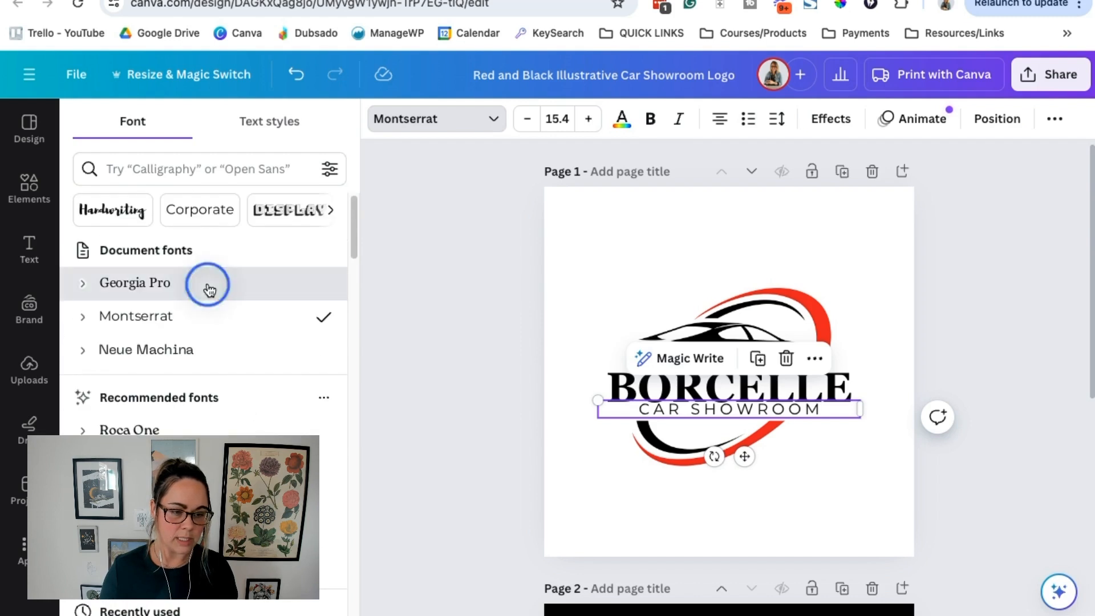
pyautogui.click(937, 338)
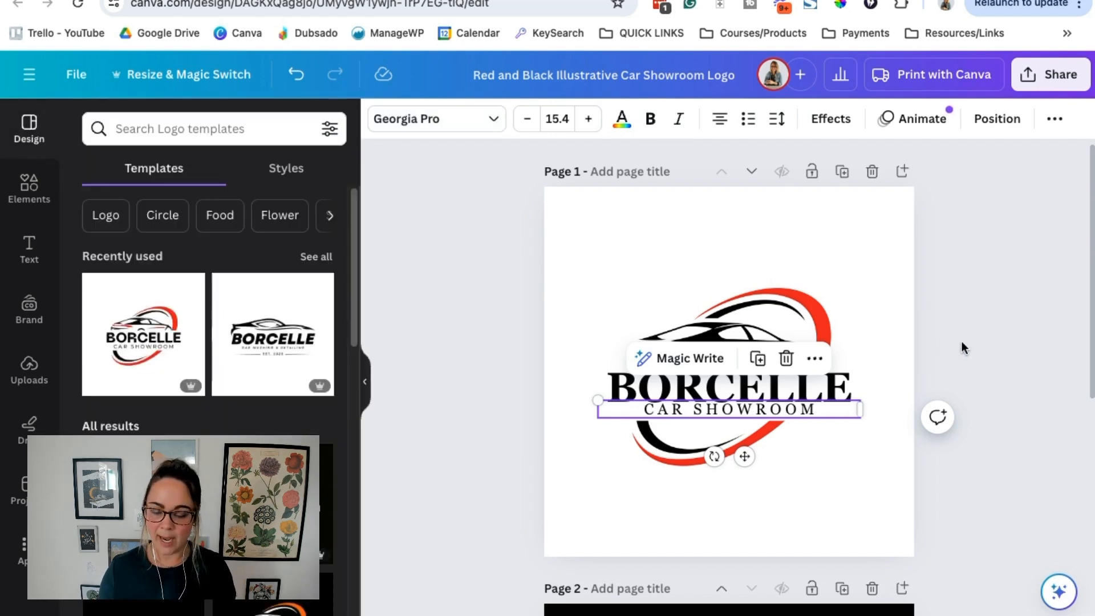
# Step: Try font size 16.4, bold and italics on the CAR SHOWROOM tagline, reverting each change
pyautogui.click(766, 383)
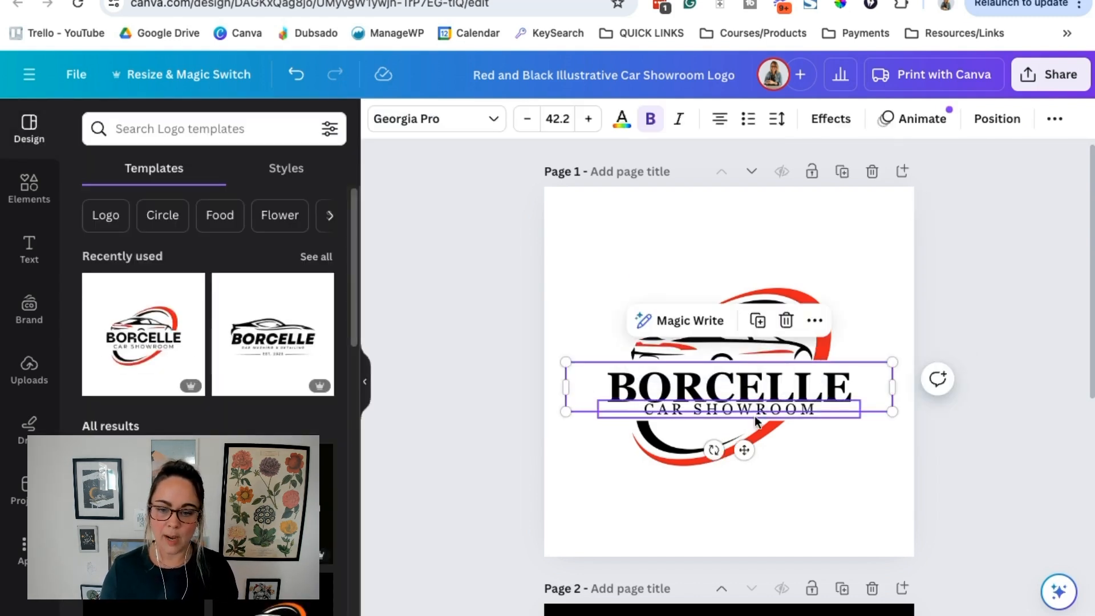
pyautogui.click(758, 412)
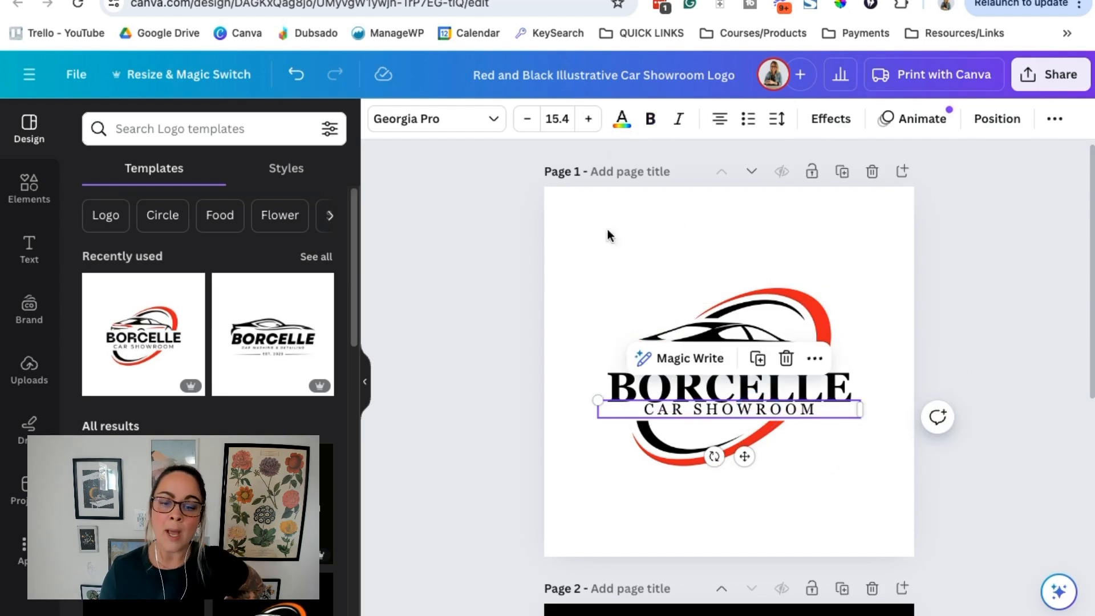
pyautogui.click(588, 118)
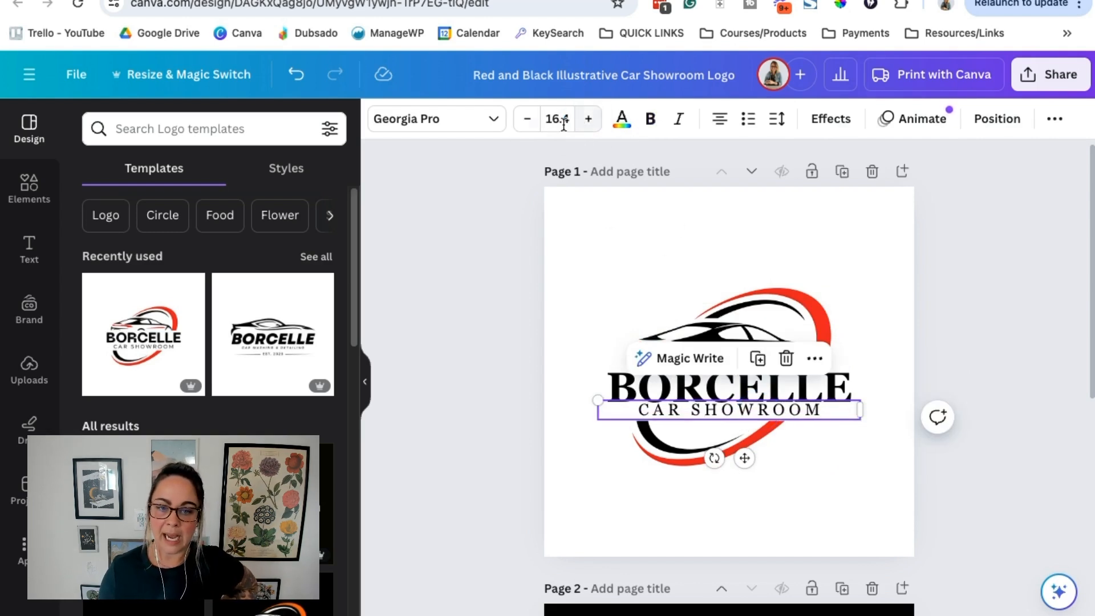
pyautogui.click(526, 120)
pyautogui.click(656, 127)
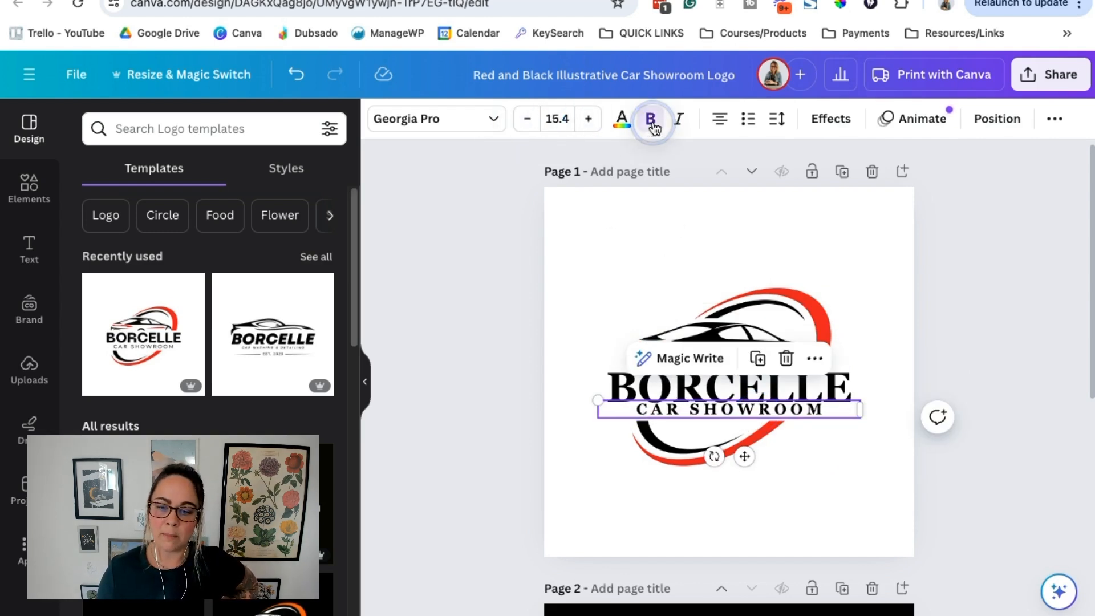
pyautogui.click(653, 122)
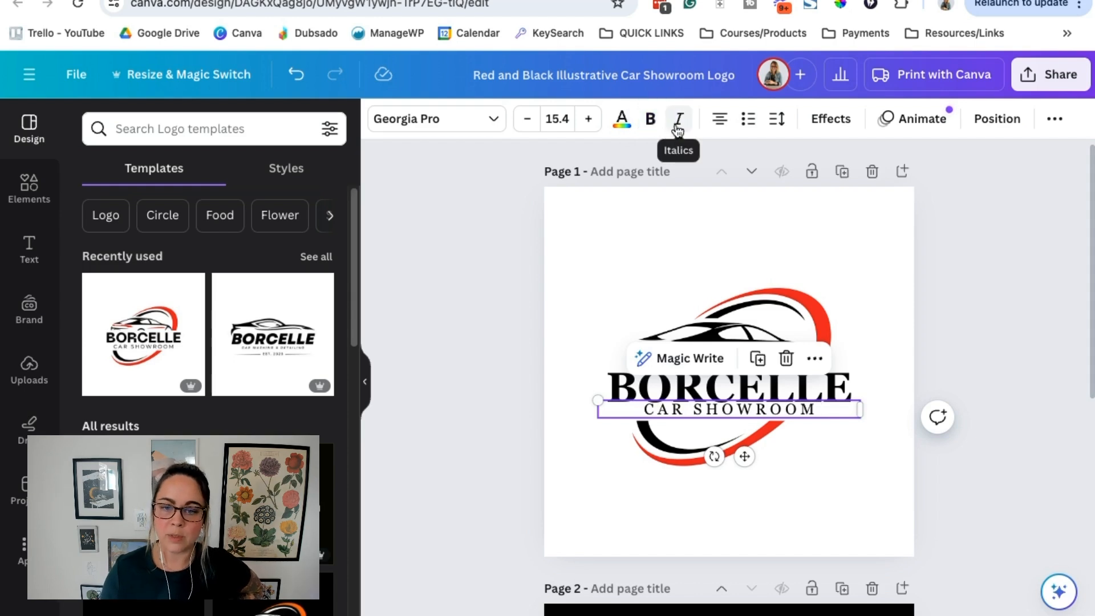
pyautogui.click(679, 126)
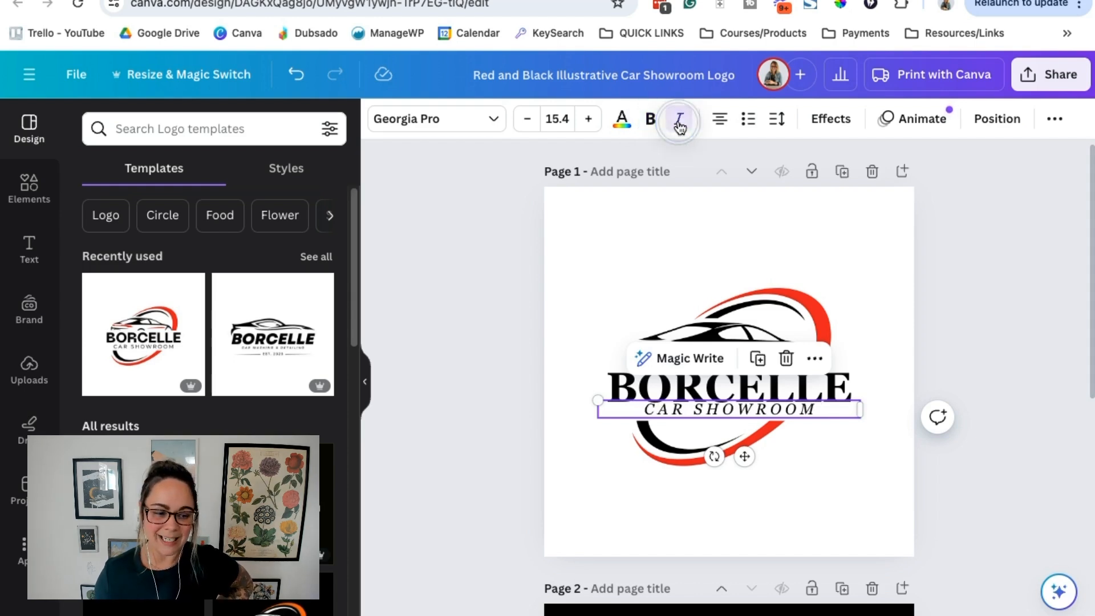
pyautogui.click(678, 127)
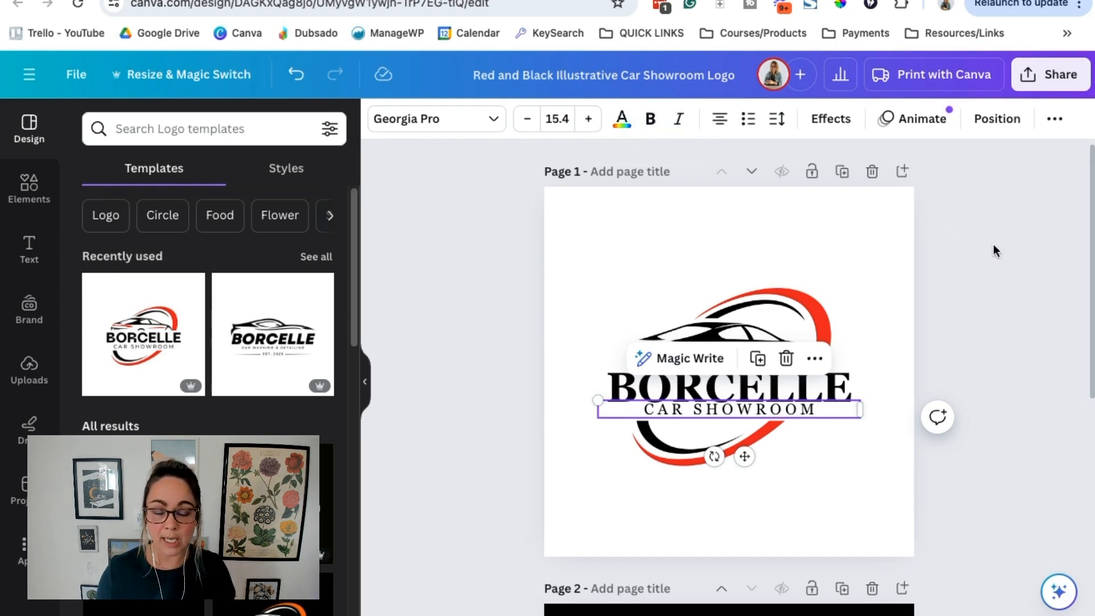
# Step: Try the Shadow, Lift, Hollow, Splice and Outline effects on the BORCELLE text and reset the style to None
pyautogui.click(852, 385)
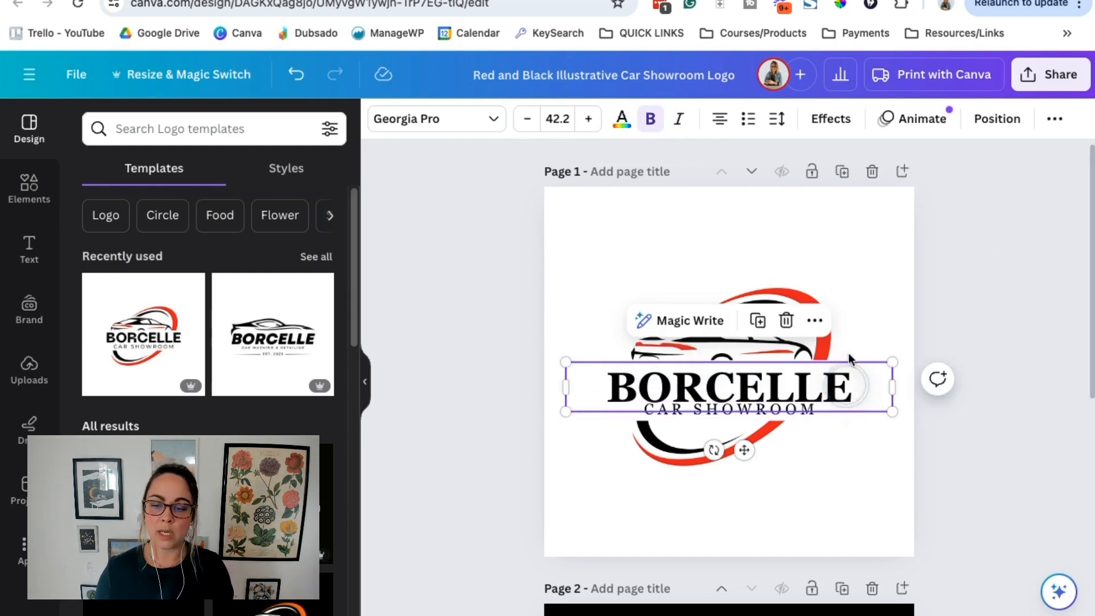
pyautogui.click(831, 121)
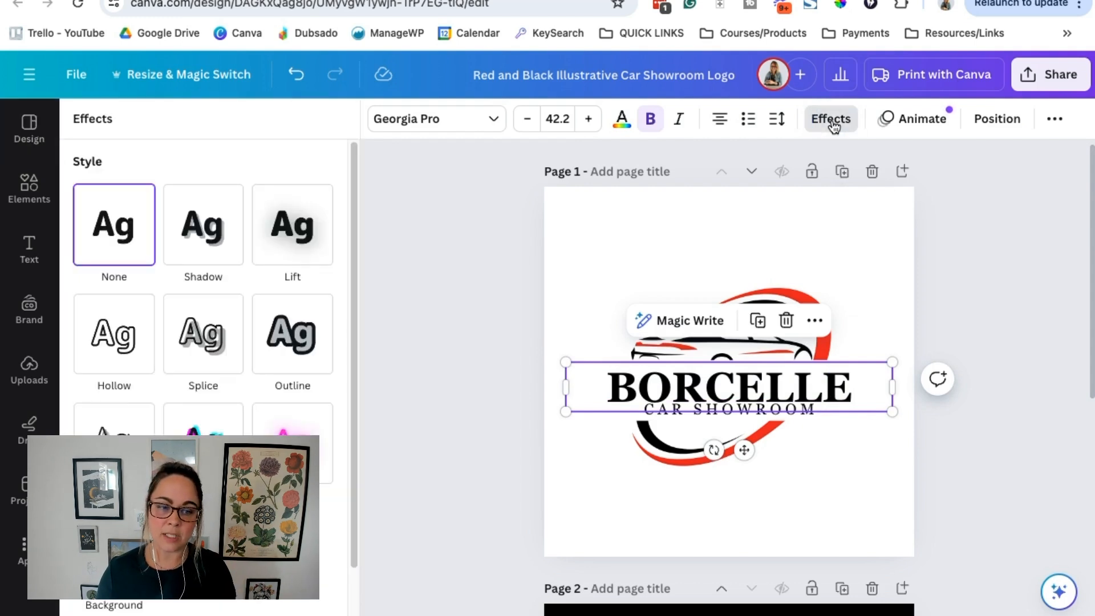
pyautogui.click(213, 234)
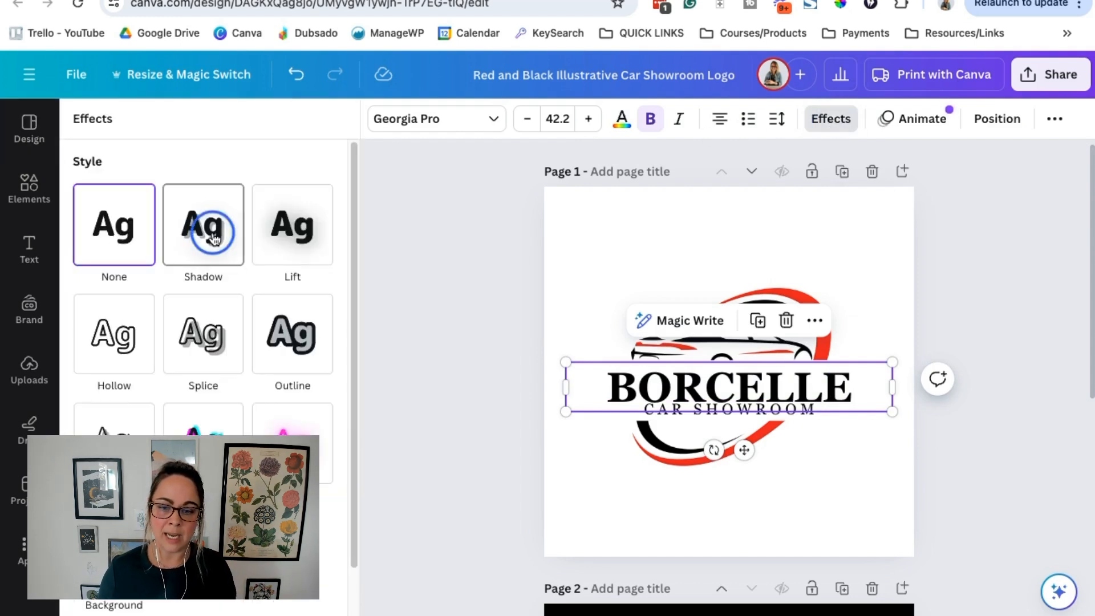
pyautogui.click(309, 238)
pyautogui.click(117, 402)
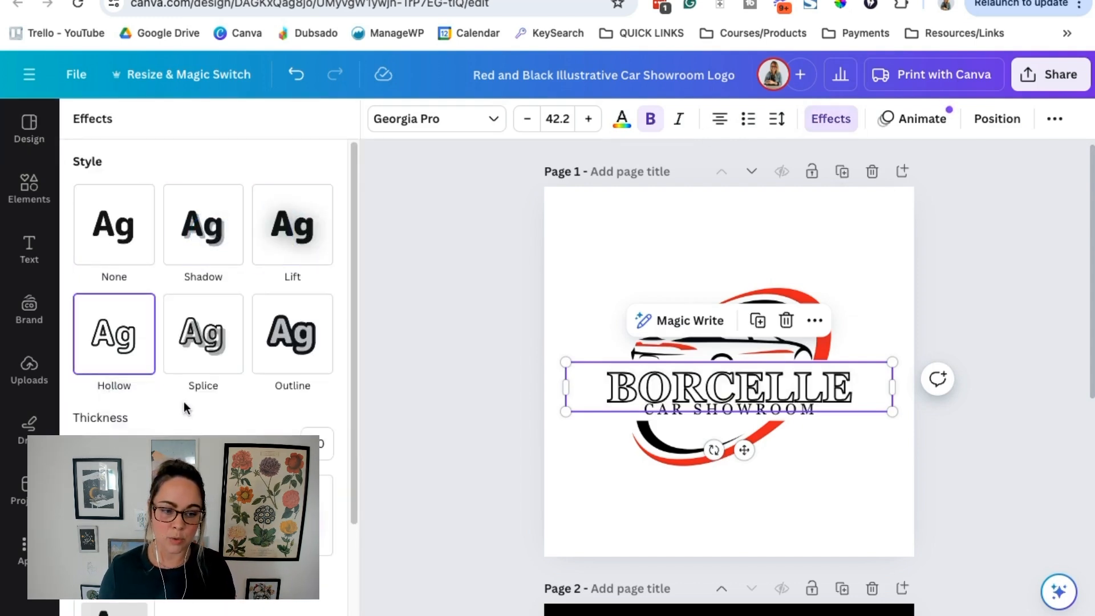
pyautogui.click(208, 353)
pyautogui.click(271, 355)
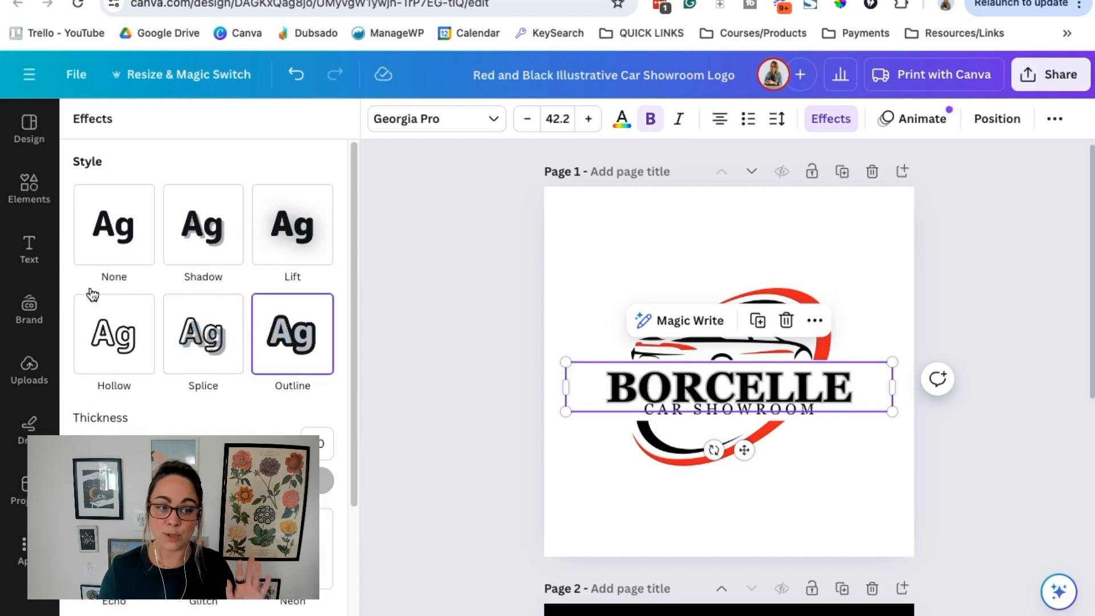
pyautogui.click(128, 225)
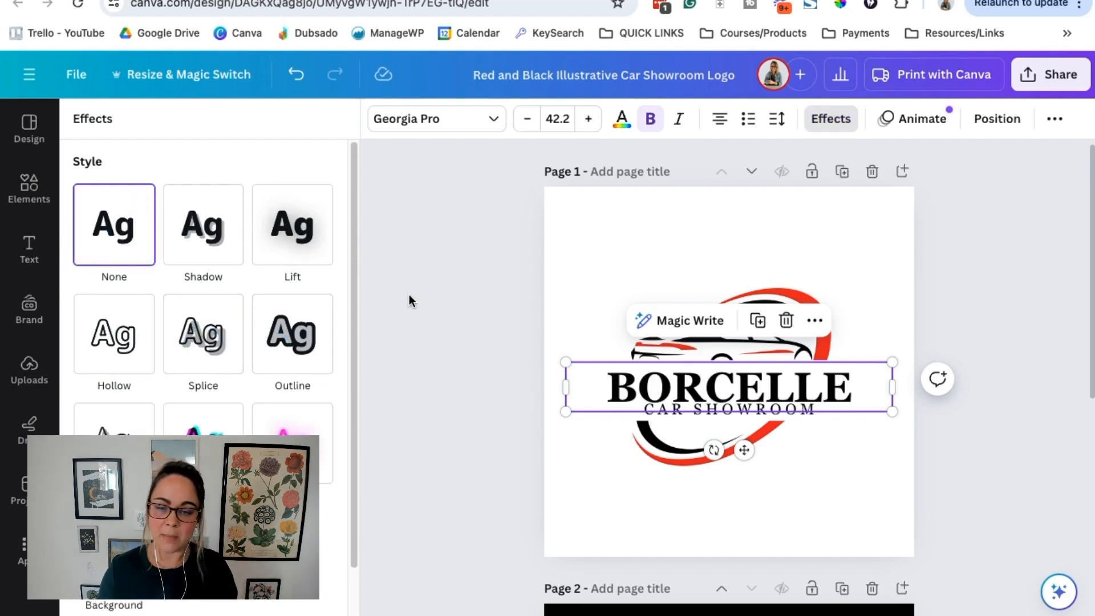
pyautogui.click(443, 251)
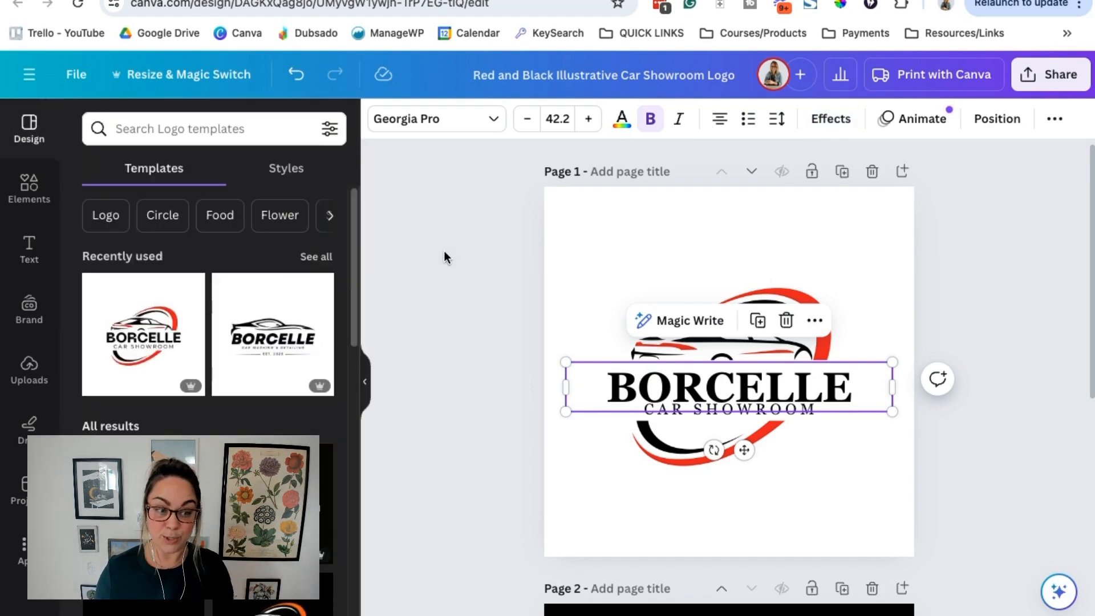
# Step: Replace the BORCELLE text with BIG TIME and the CAR SHOWROOM tagline with MOBILE CAR DETAILING
pyautogui.click(792, 411)
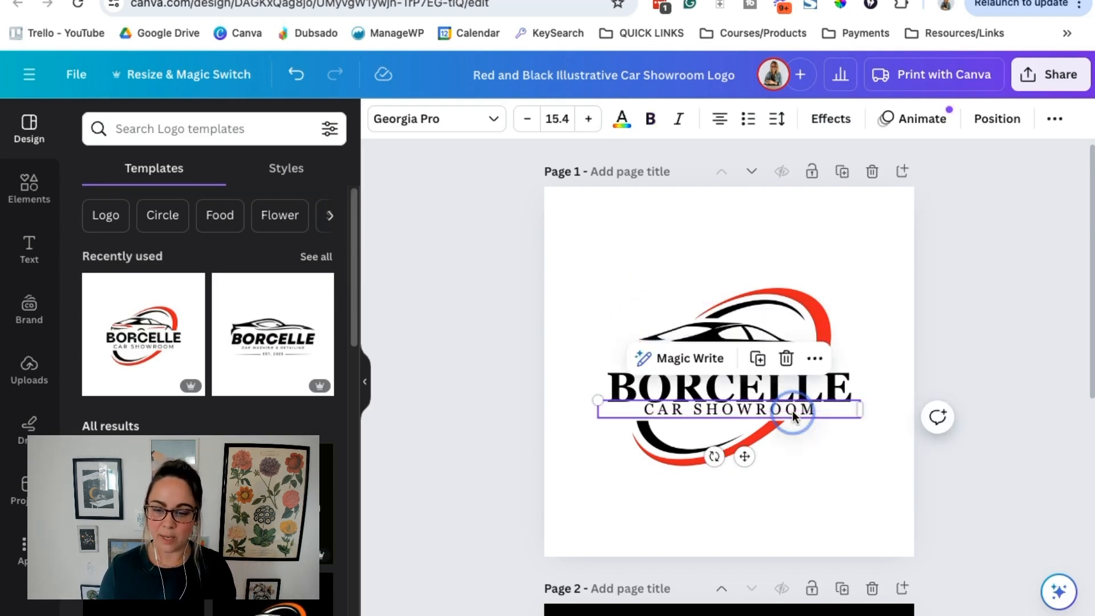
pyautogui.click(958, 306)
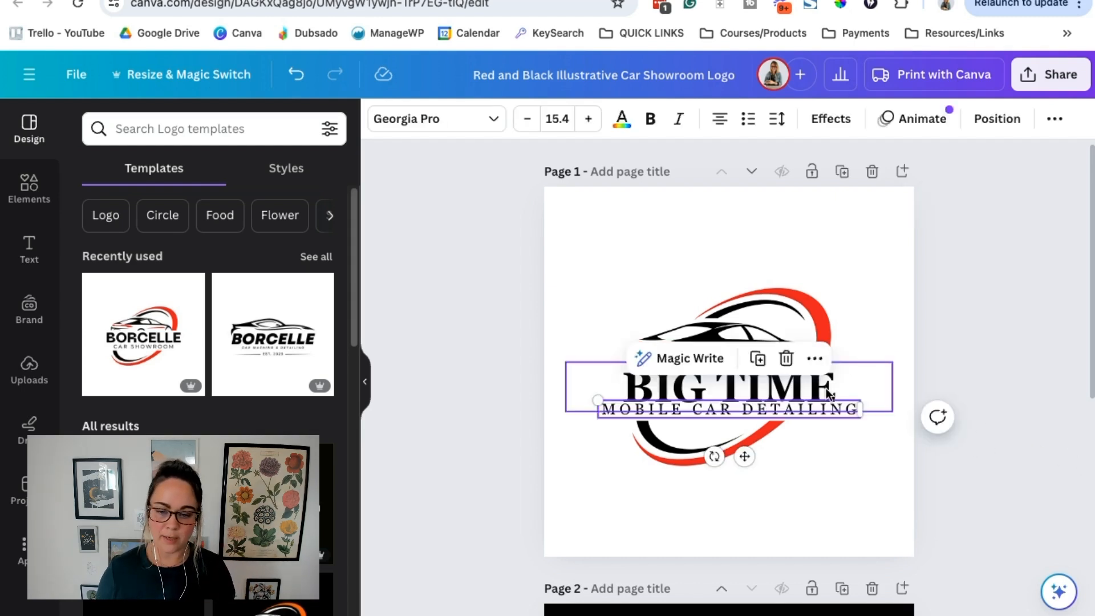
pyautogui.click(886, 295)
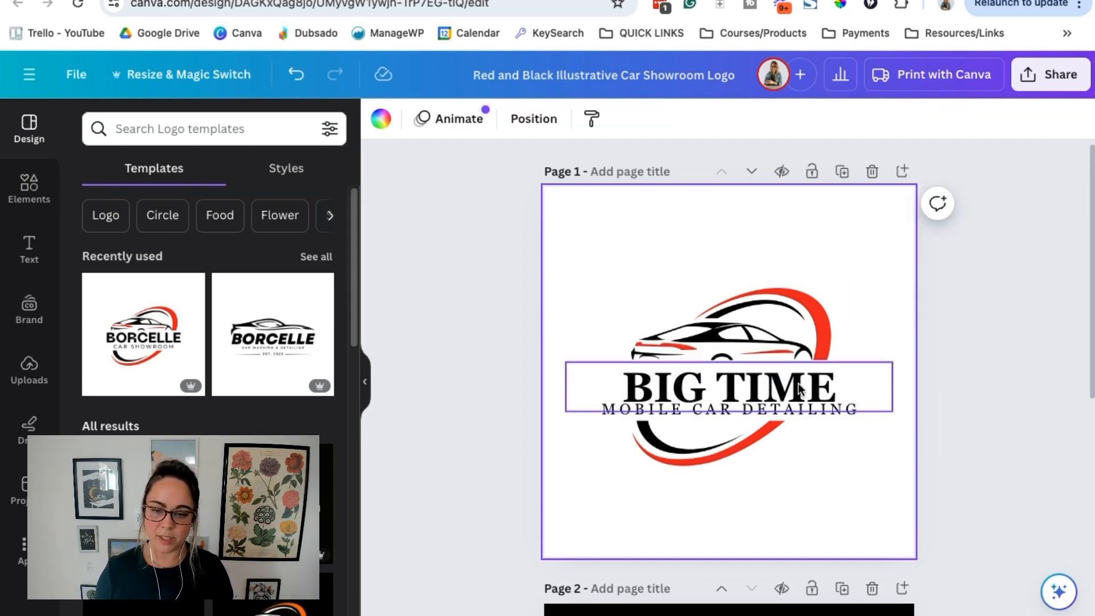
pyautogui.click(821, 410)
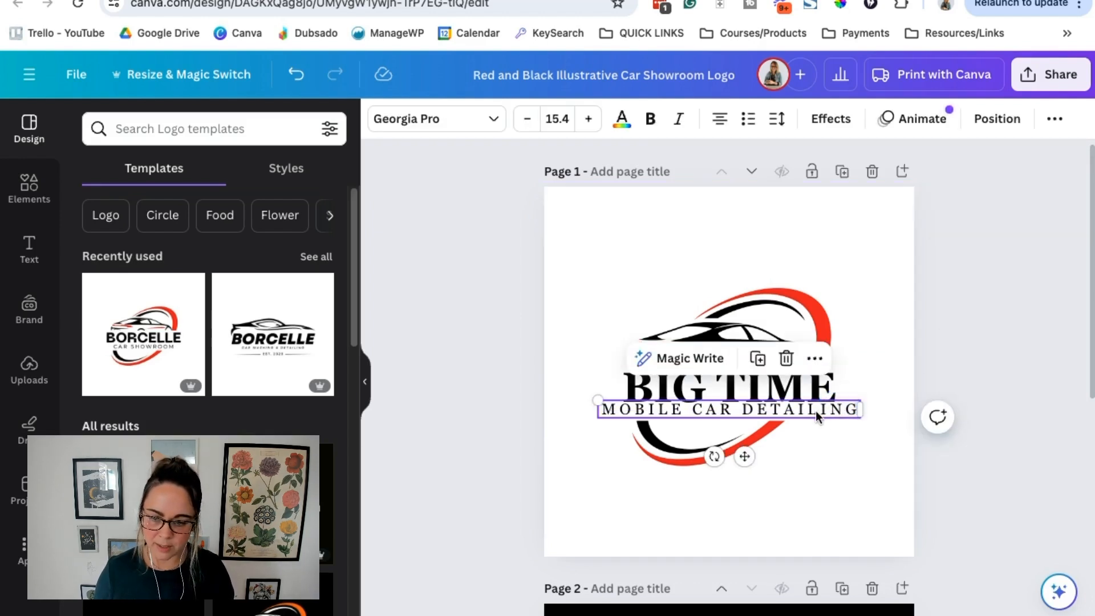
# Step: Reduce the letter spacing of the MOBILE CAR DETAILING tagline to 184
pyautogui.click(778, 122)
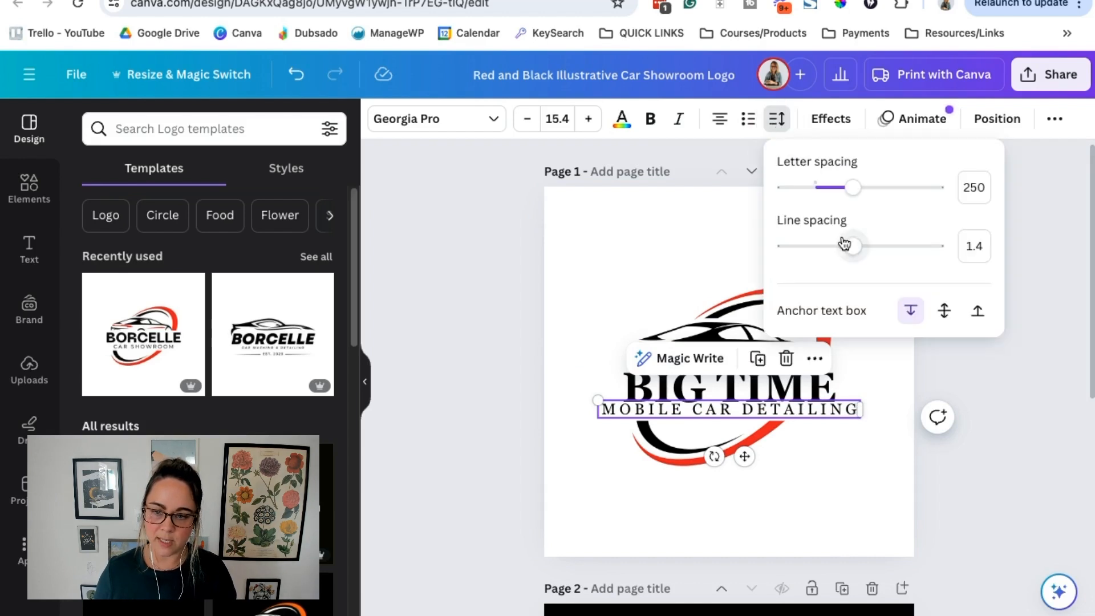
pyautogui.moveTo(853, 193); pyautogui.dragTo(844, 198)
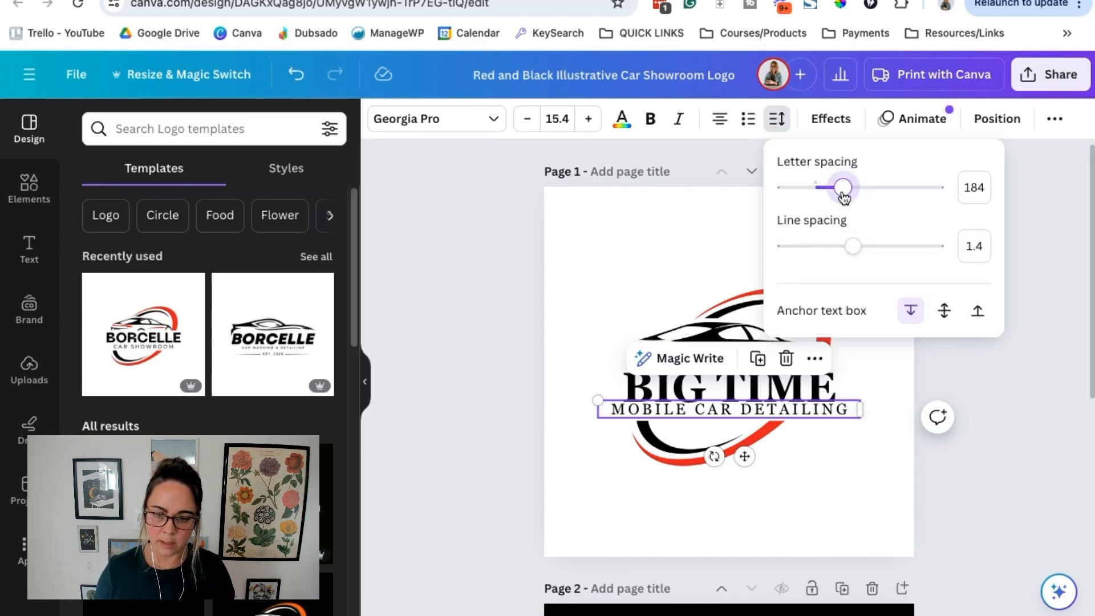
pyautogui.click(850, 408)
# Step: Nudge the BIG TIME text slightly upward so it clears the MOBILE CAR DETAILING tagline
pyautogui.click(824, 385)
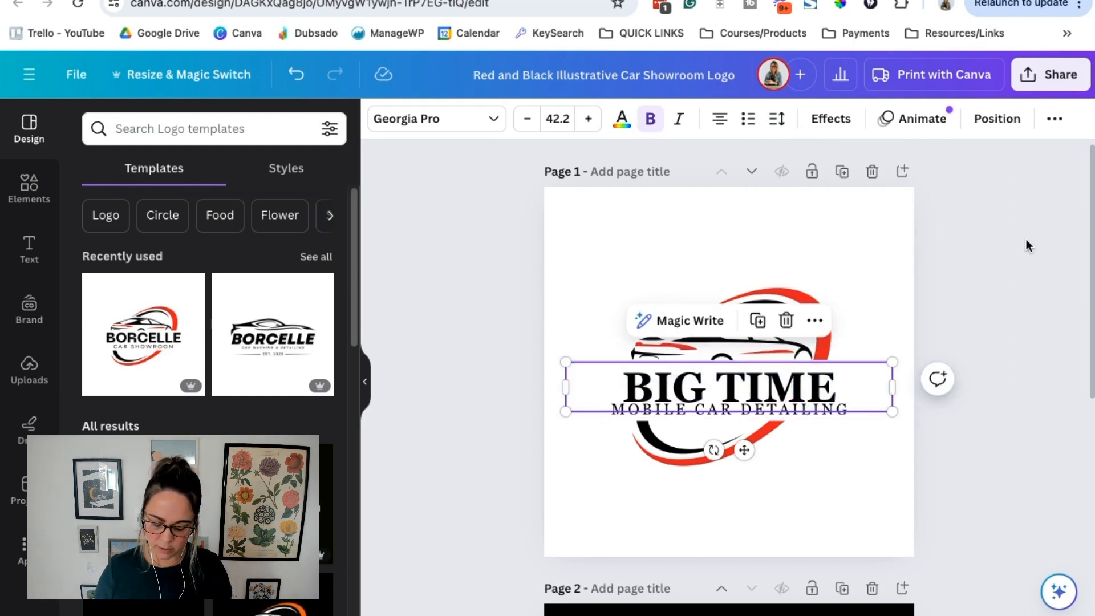
pyautogui.press('Escape')
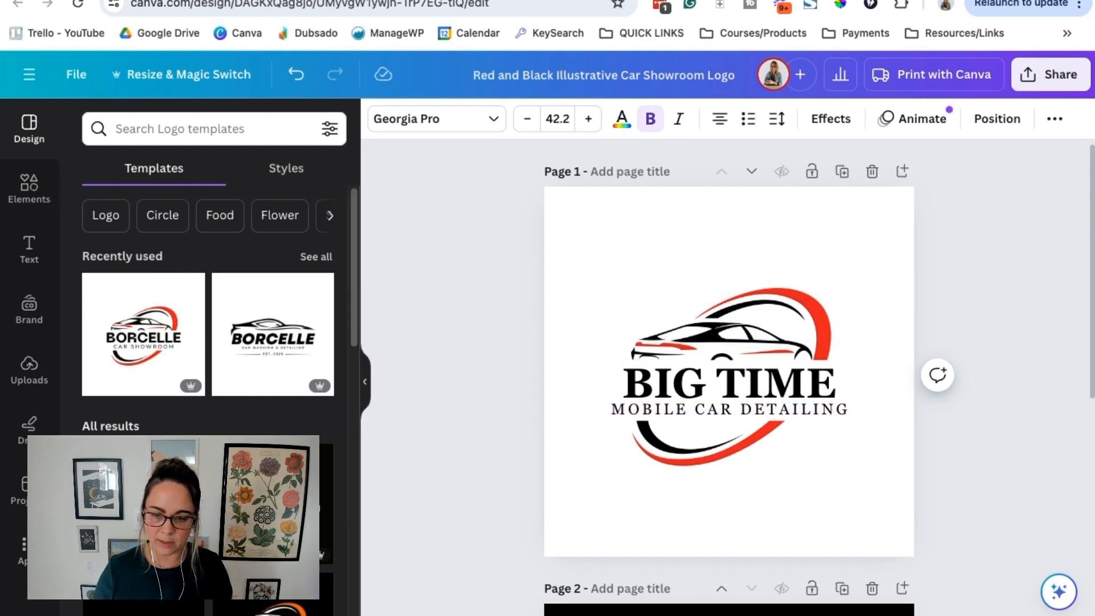
pyautogui.press('Up')
pyautogui.press('Up')
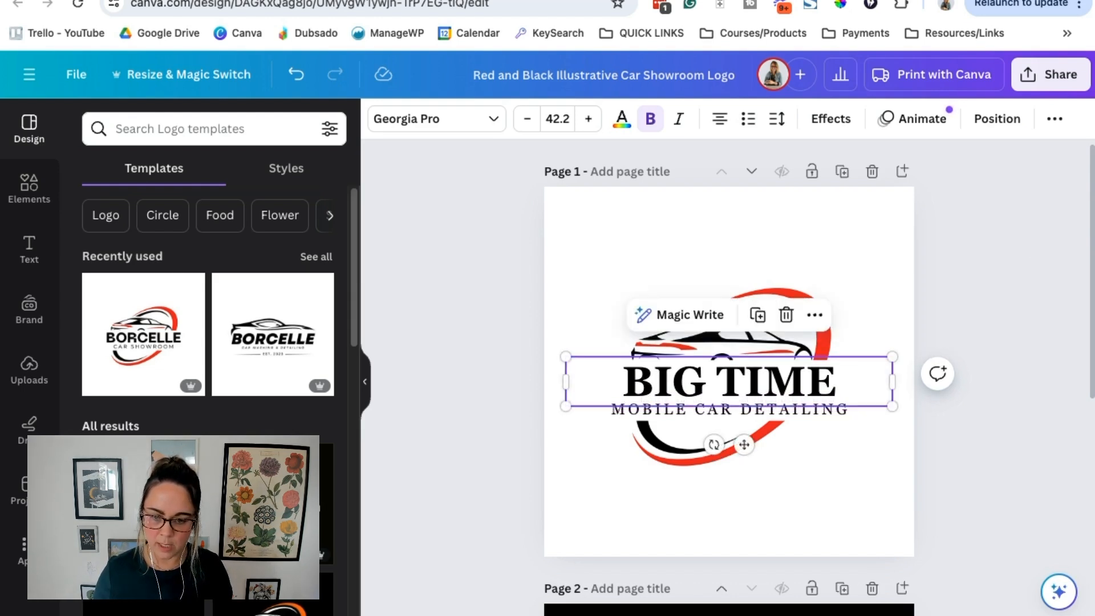
pyautogui.click(1002, 287)
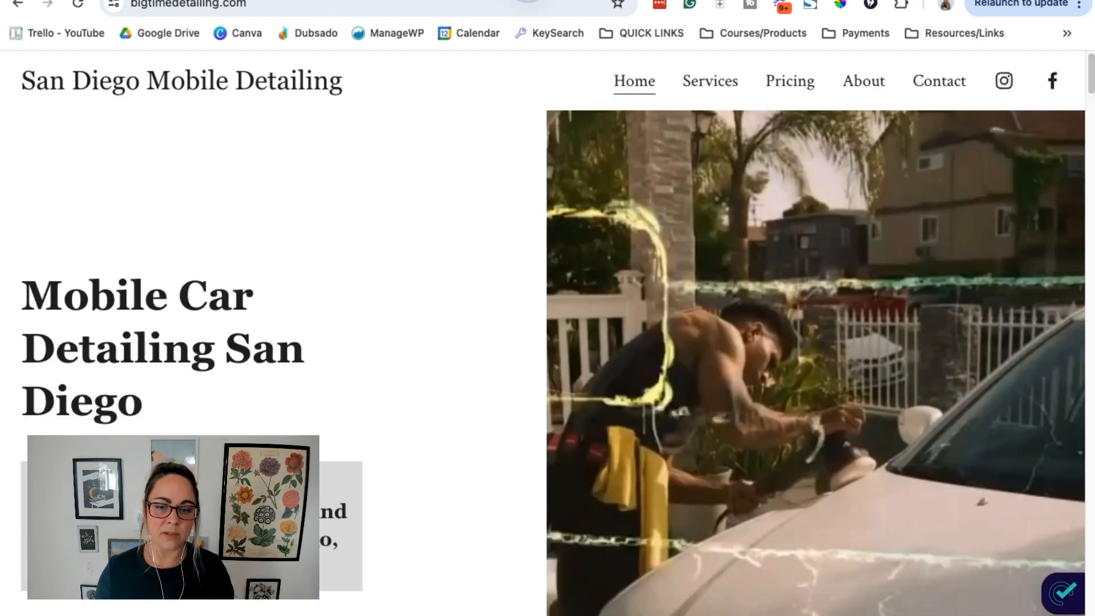
# Step: Switch to the bigtimedetailing.com website and sample the blue footer background with ColorPick Eyedropper, copying its hex code 2547A0
pyautogui.scroll(-15, 911, 435)
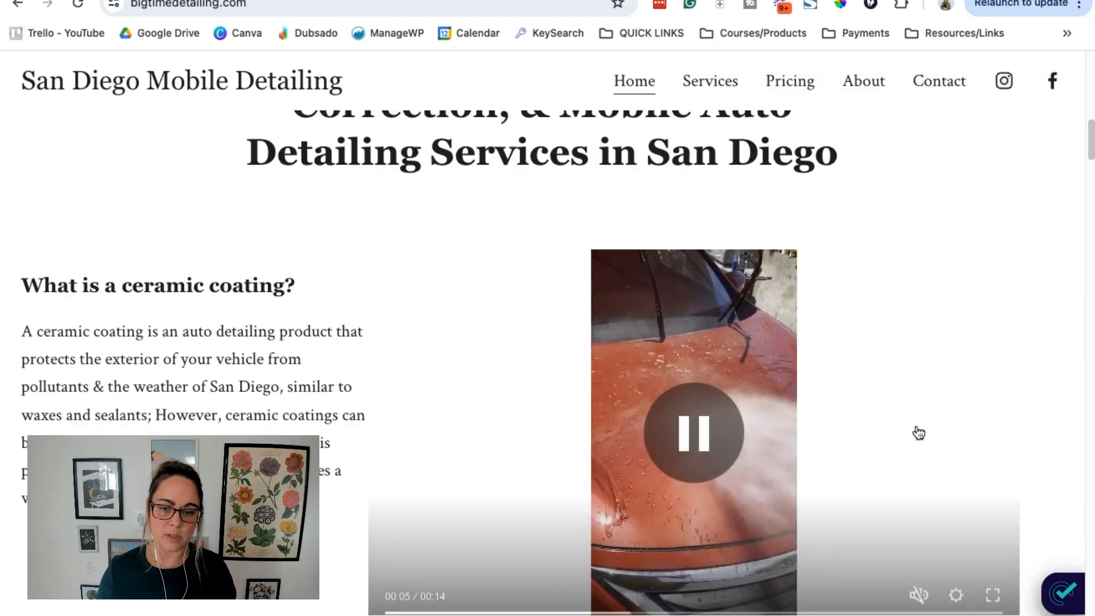
pyautogui.scroll(-20, 918, 424)
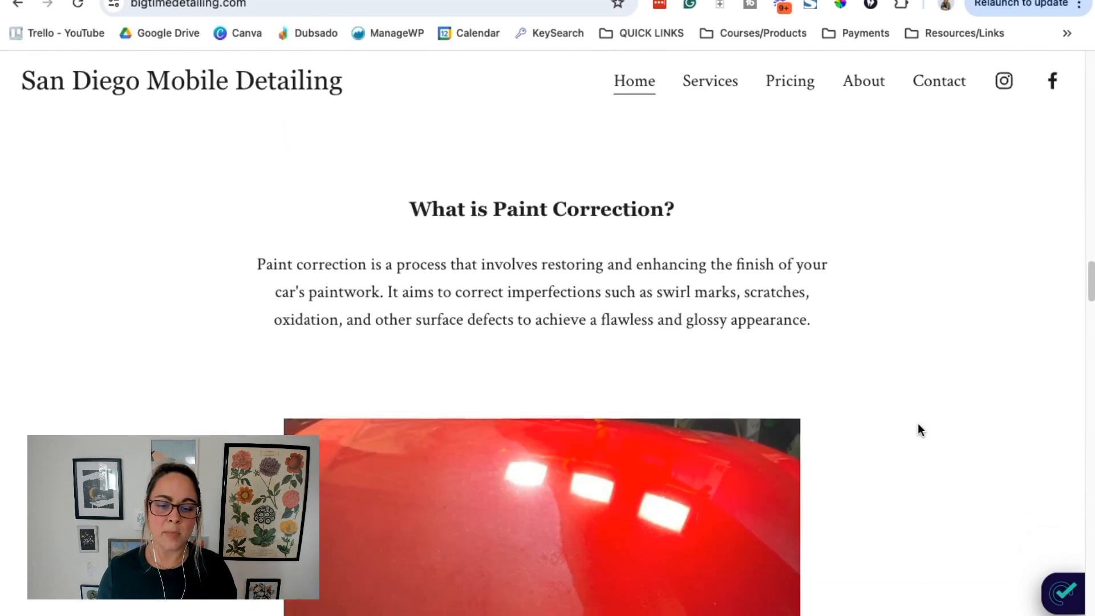
pyautogui.scroll(-20, 918, 429)
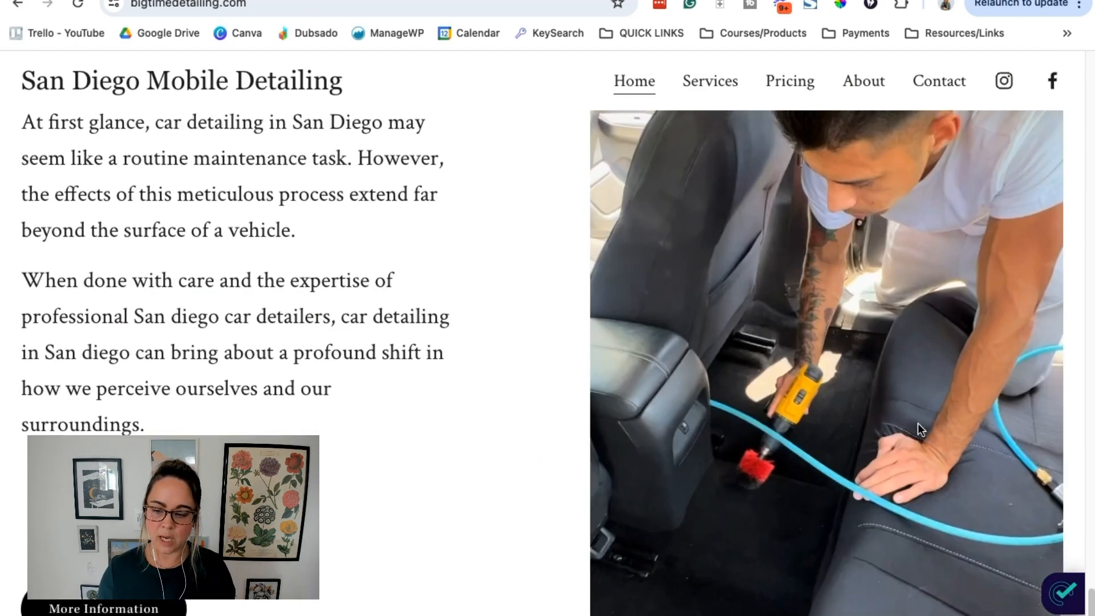
pyautogui.scroll(-1, 918, 428)
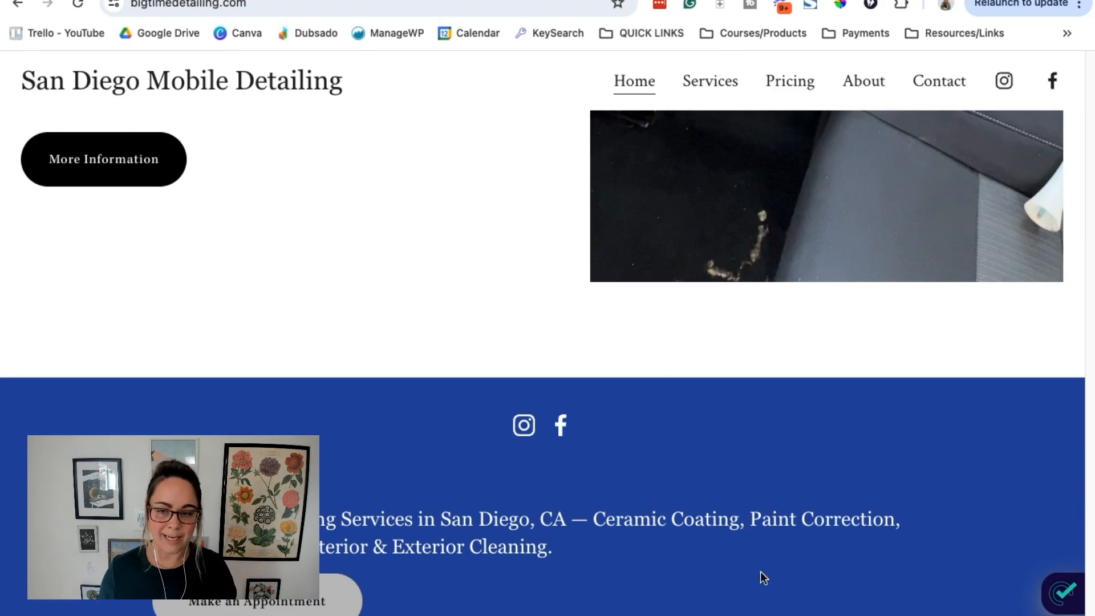
pyautogui.click(840, 7)
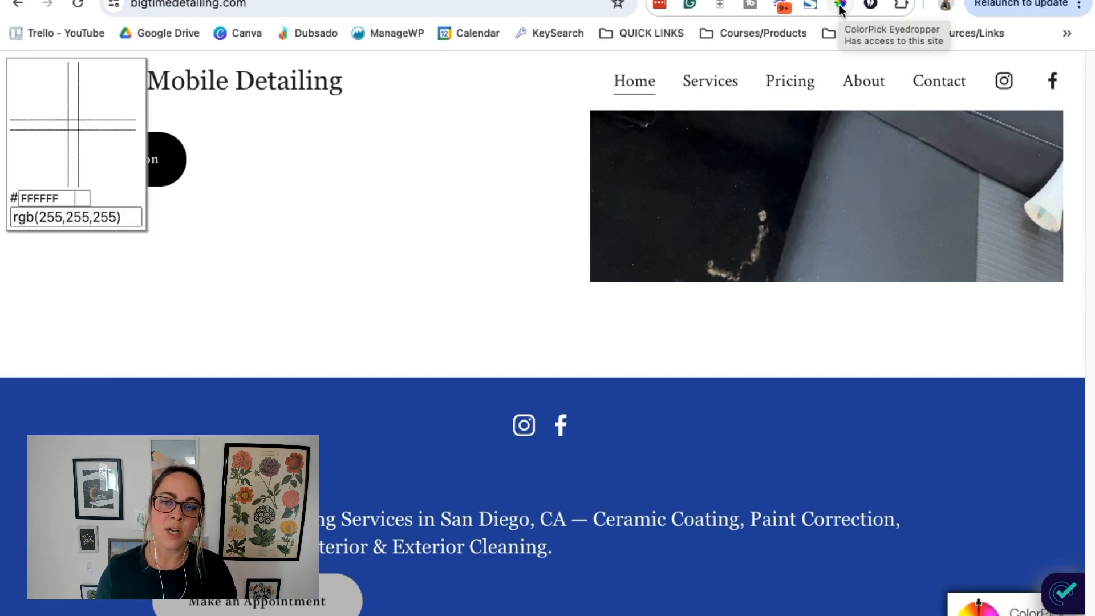
pyautogui.click(734, 441)
pyautogui.doubleClick(587, 397)
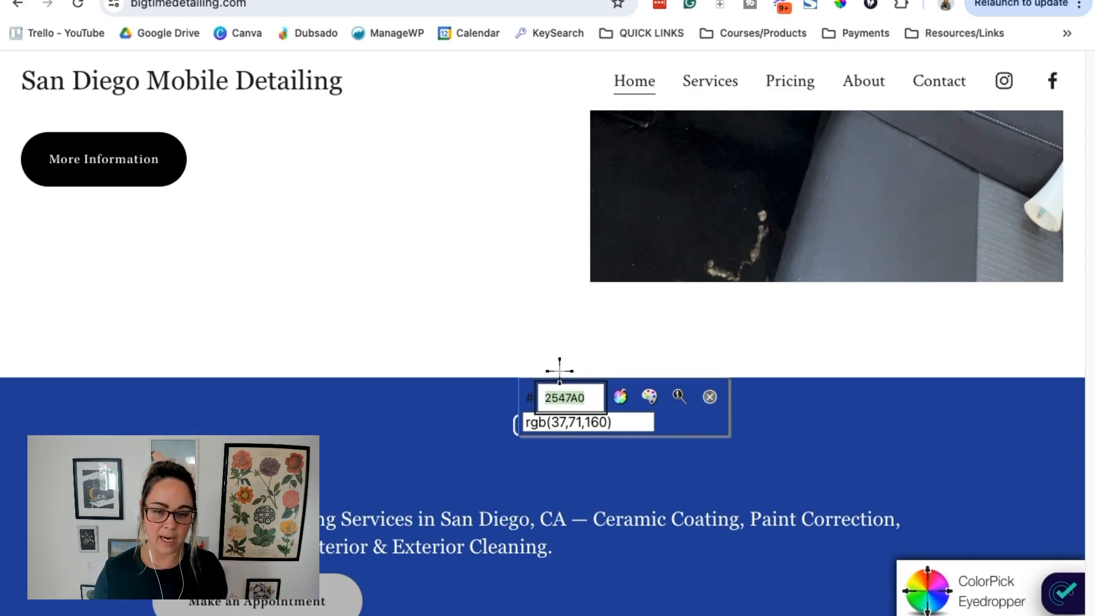
pyautogui.press('Escape')
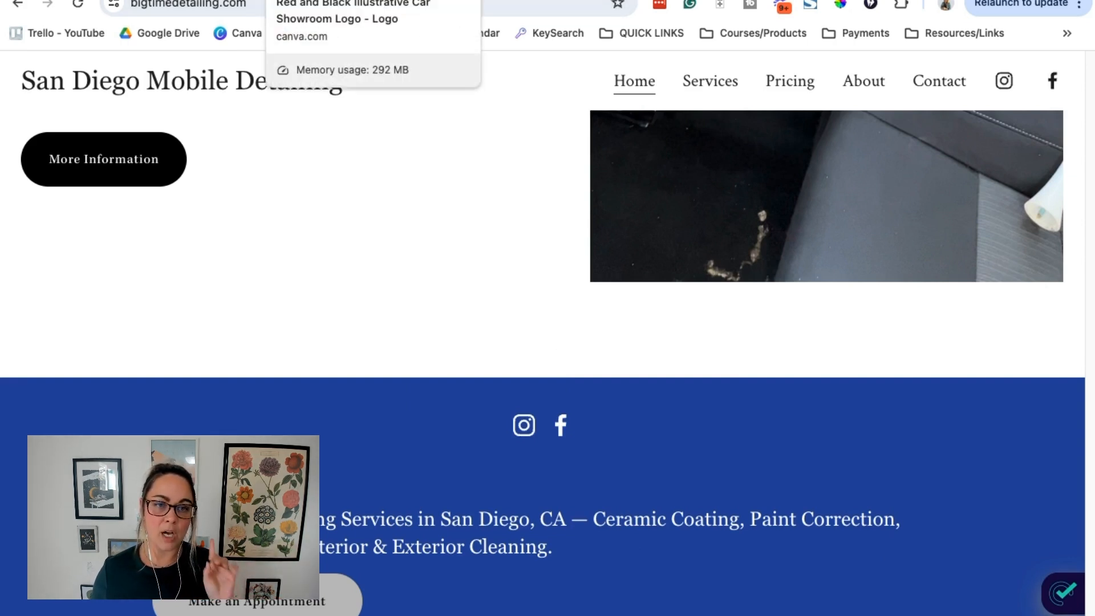
# Step: Switch back to the Canva logo design and try a bright green on the red parts of the car graphic
pyautogui.click(342, 0)
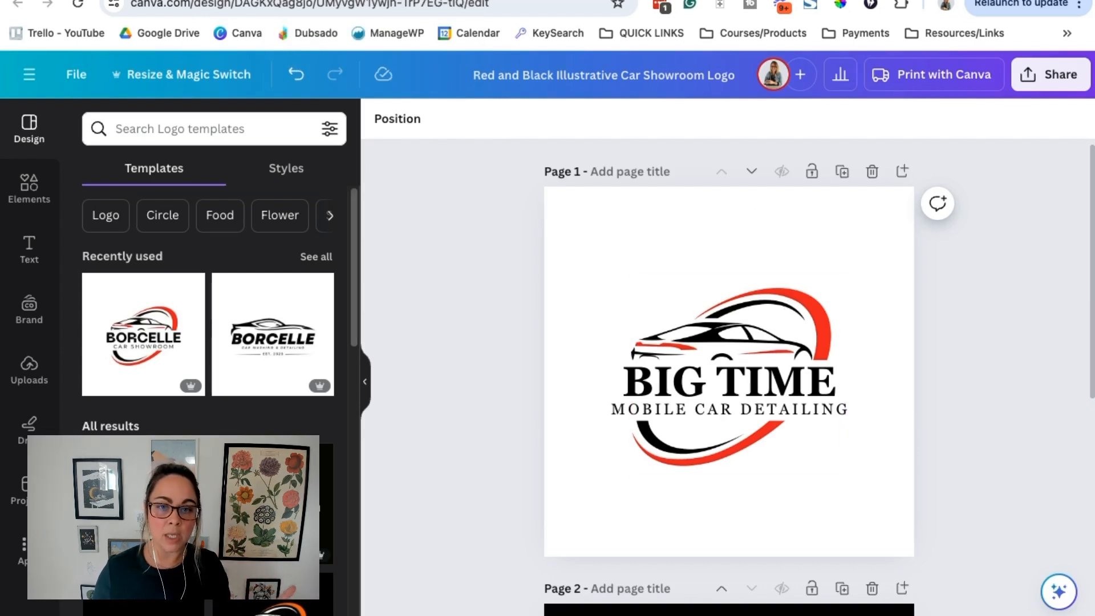
pyautogui.click(410, 1)
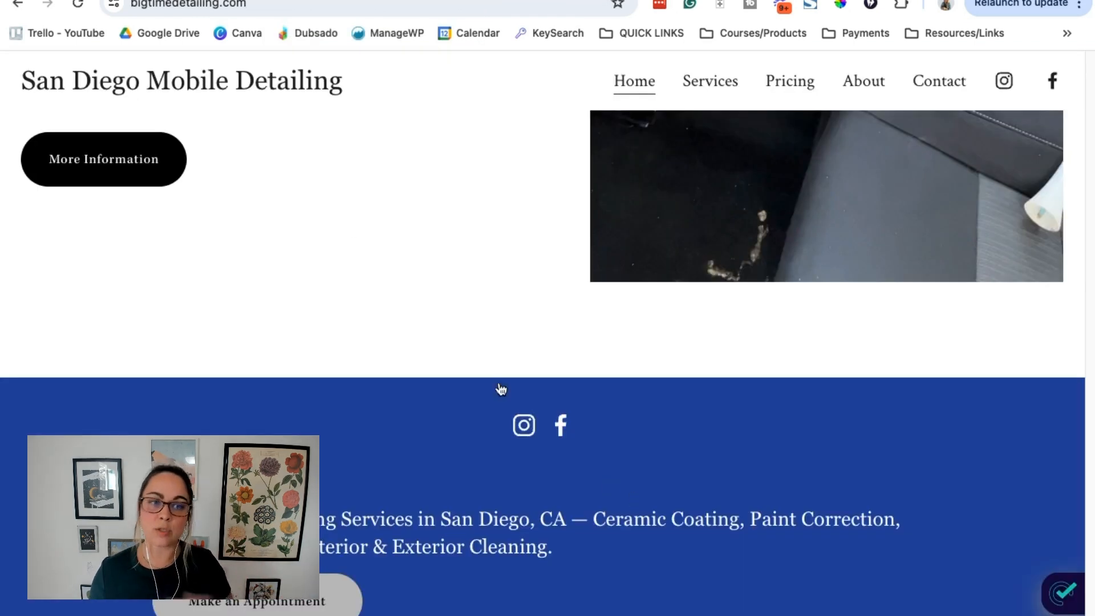
pyautogui.click(409, 1)
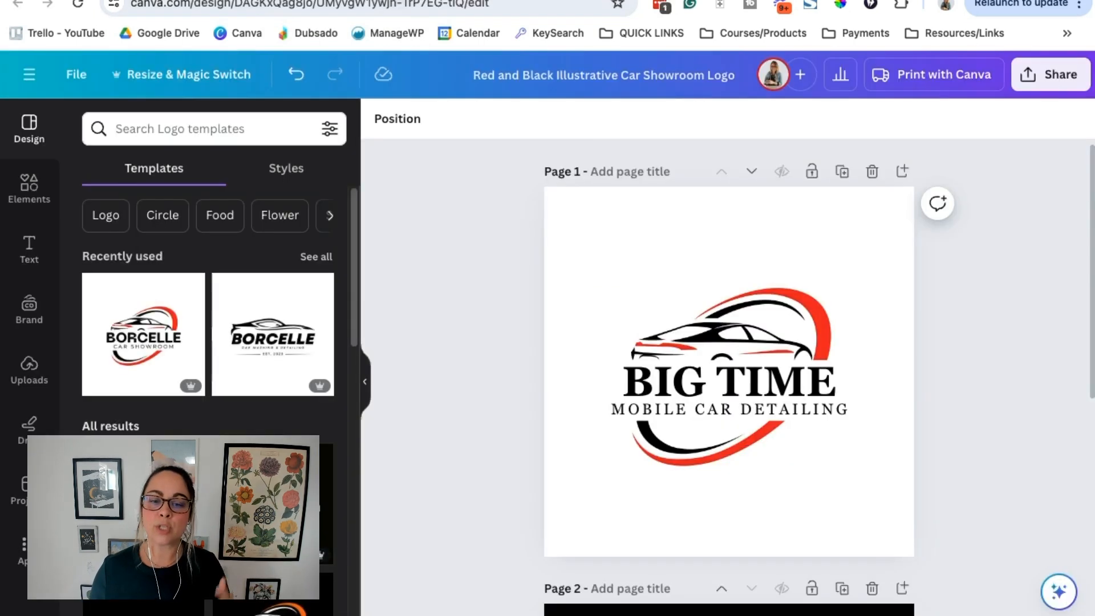
pyautogui.click(813, 330)
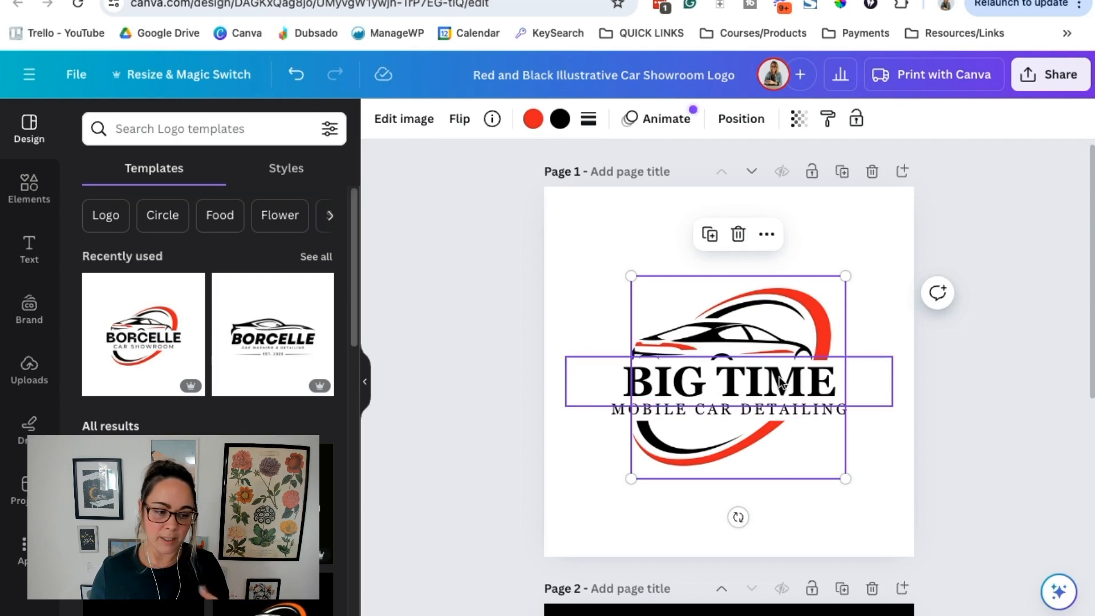
pyautogui.click(533, 120)
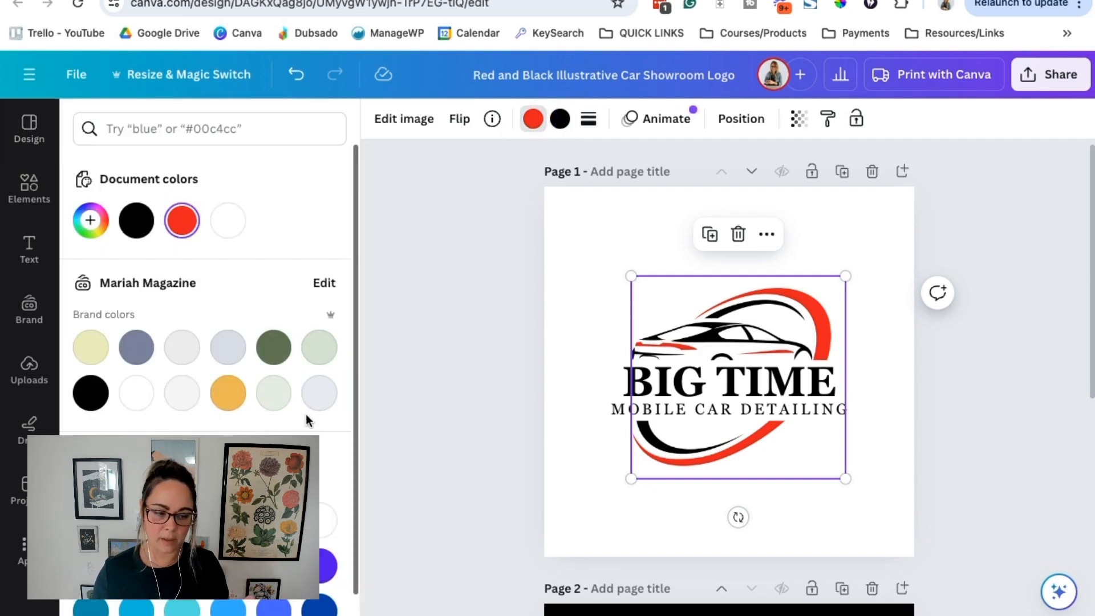
pyautogui.scroll(-2, 307, 414)
pyautogui.scroll(2, 240, 244)
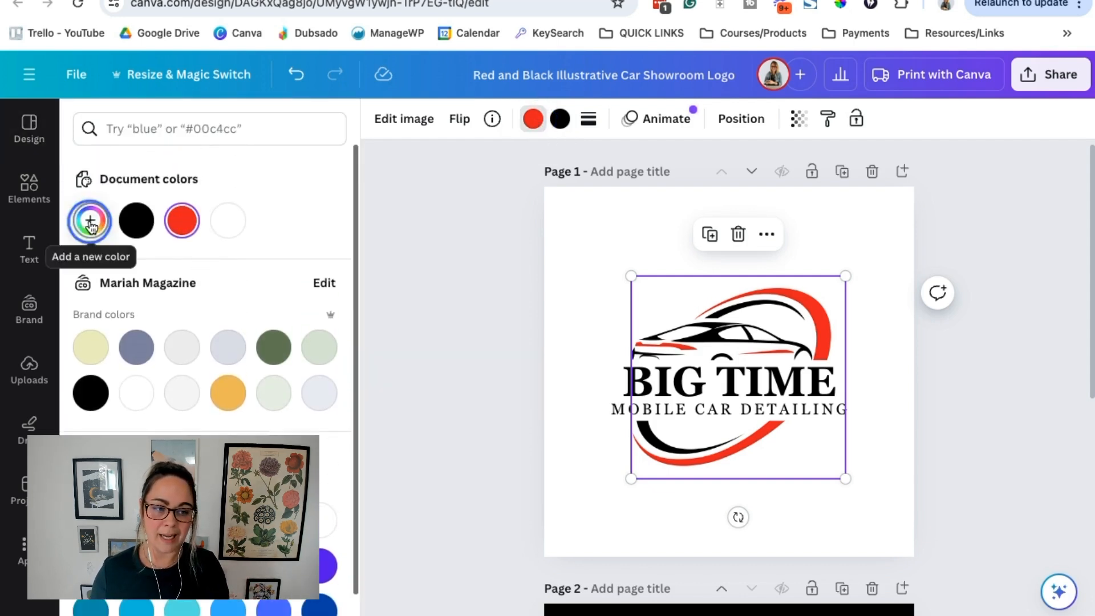
pyautogui.click(90, 220)
pyautogui.moveTo(91, 365); pyautogui.dragTo(179, 371)
pyautogui.click(286, 164)
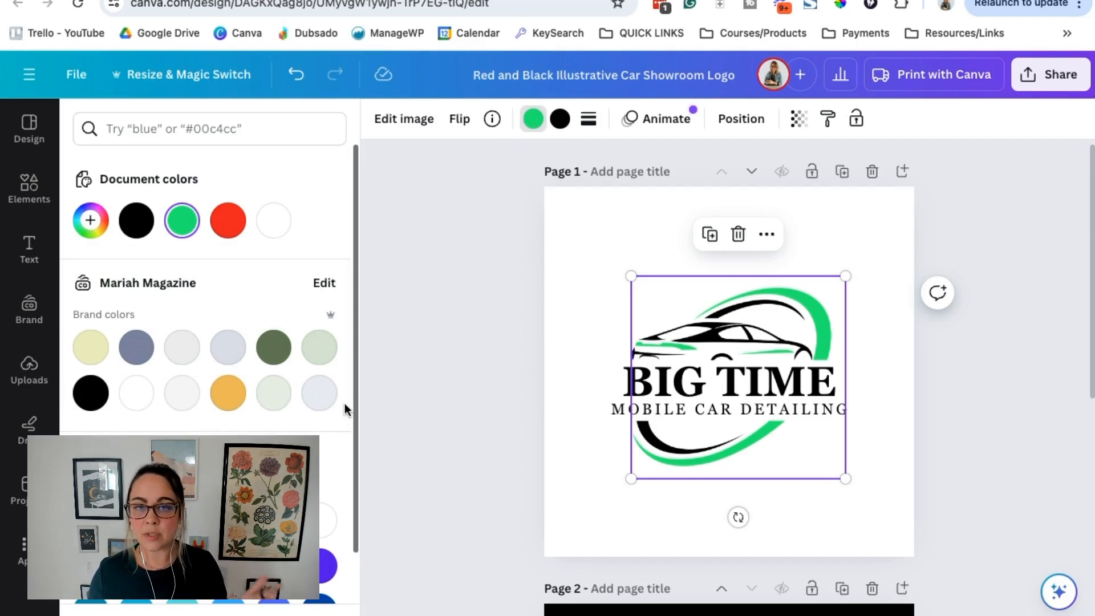
# Step: Set the accent color of the car graphic to the website blue #2547A0
pyautogui.scroll(-3, 341, 398)
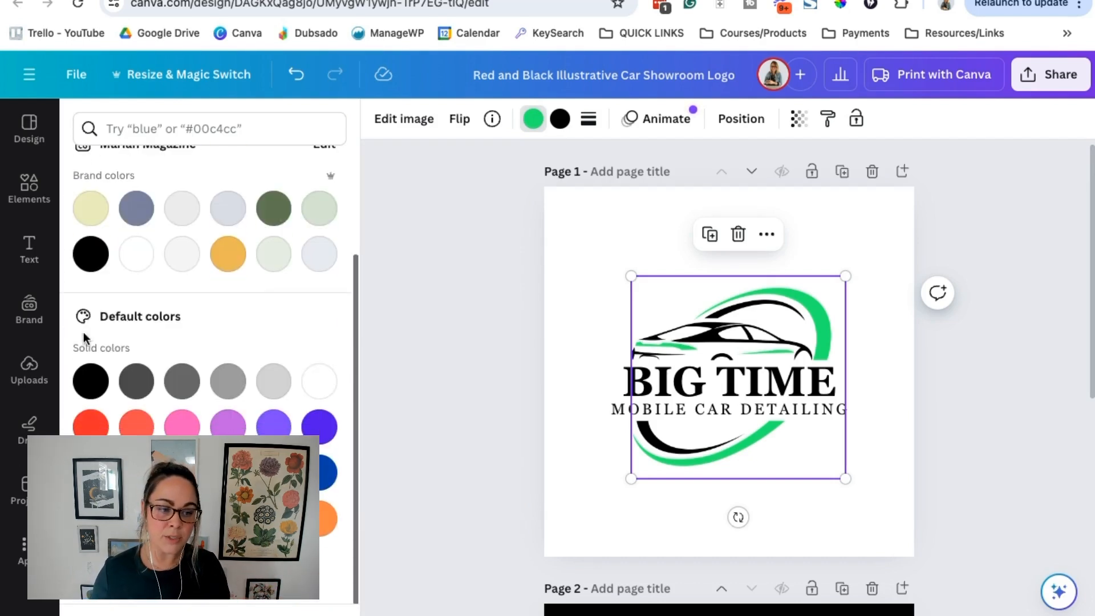
pyautogui.scroll(3, 209, 353)
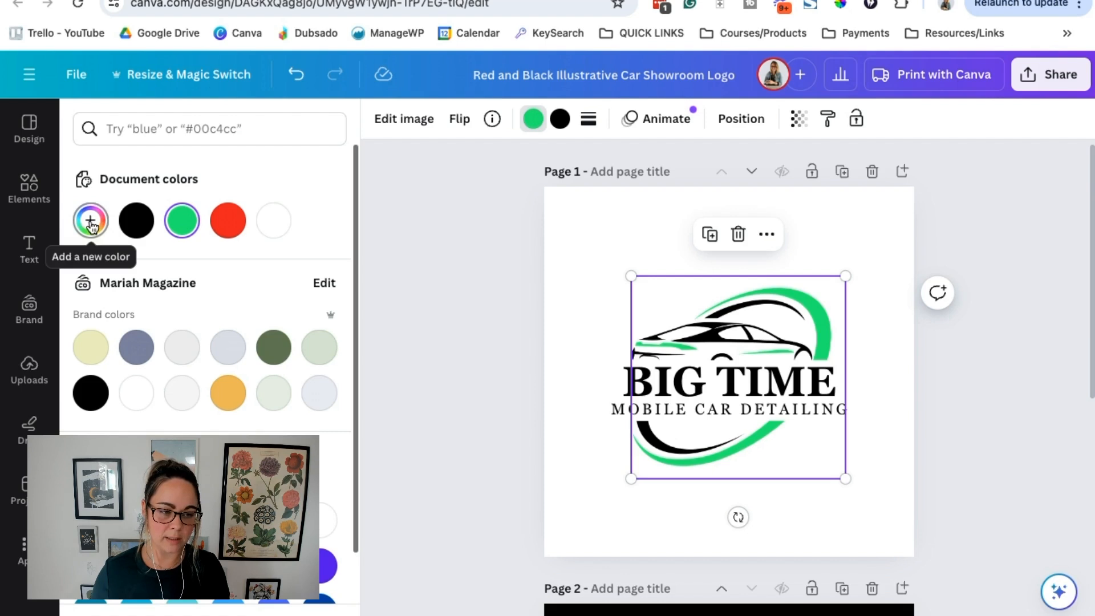
pyautogui.click(90, 222)
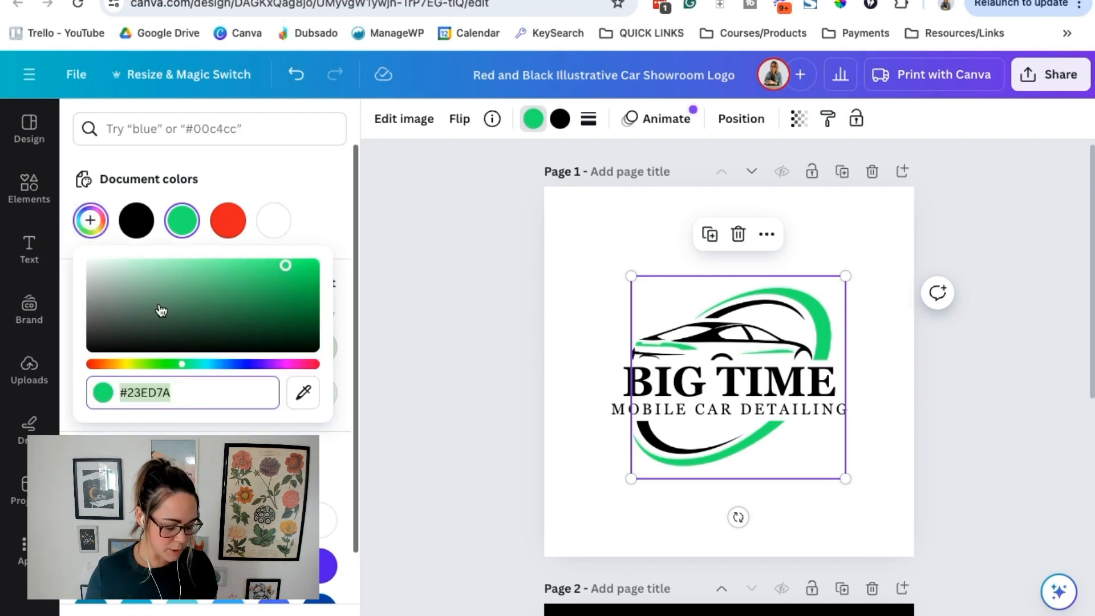
pyautogui.write('#2547A0')
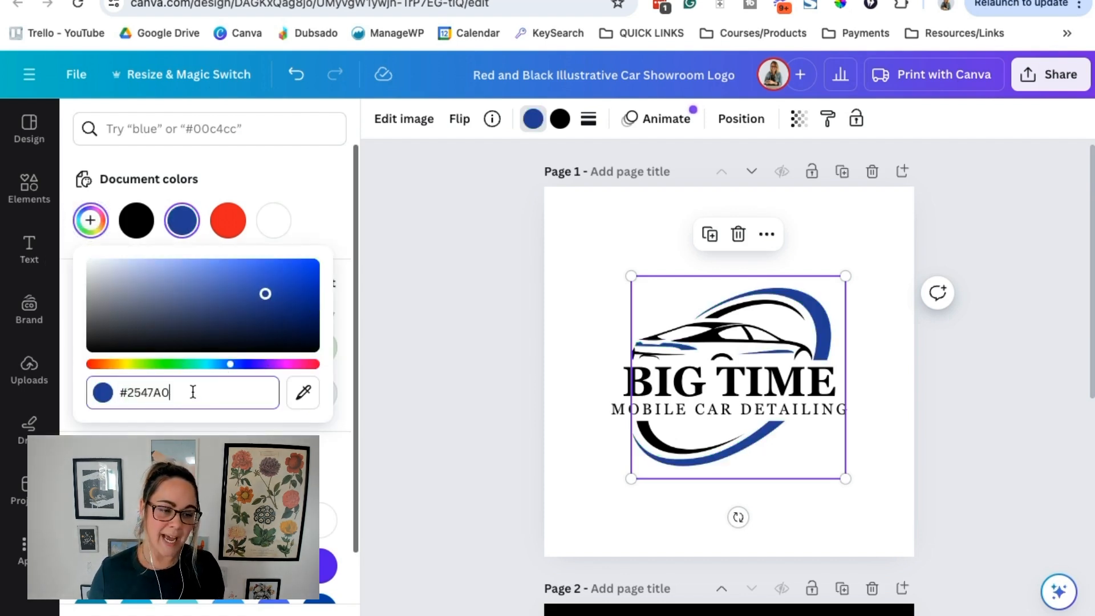
pyautogui.hotkey('ctrl', 'Tab')
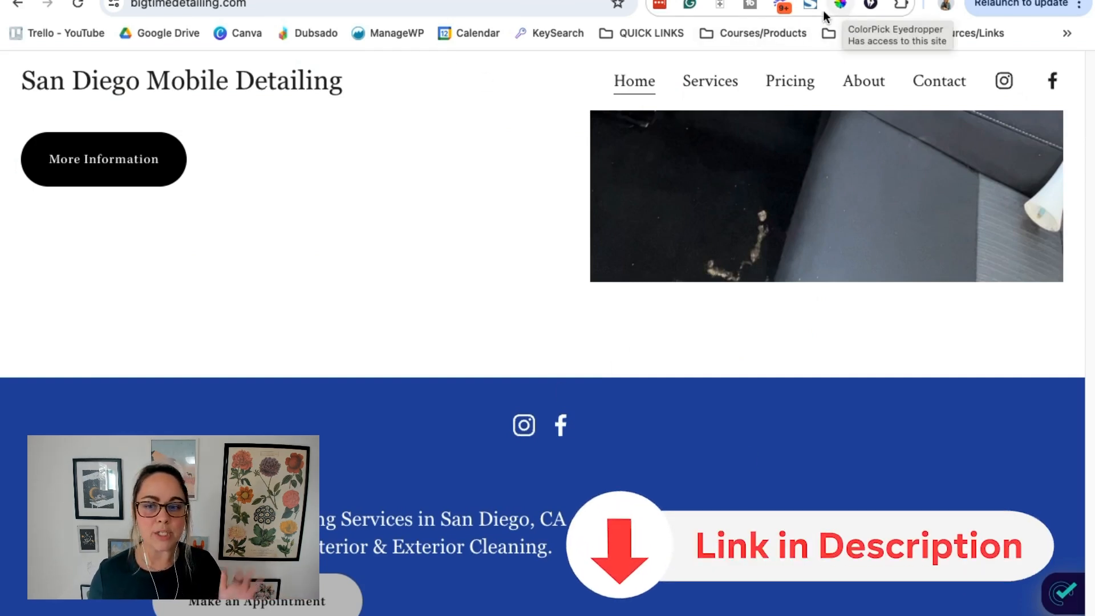
pyautogui.hotkey('ctrl', 'shift', 'Tab')
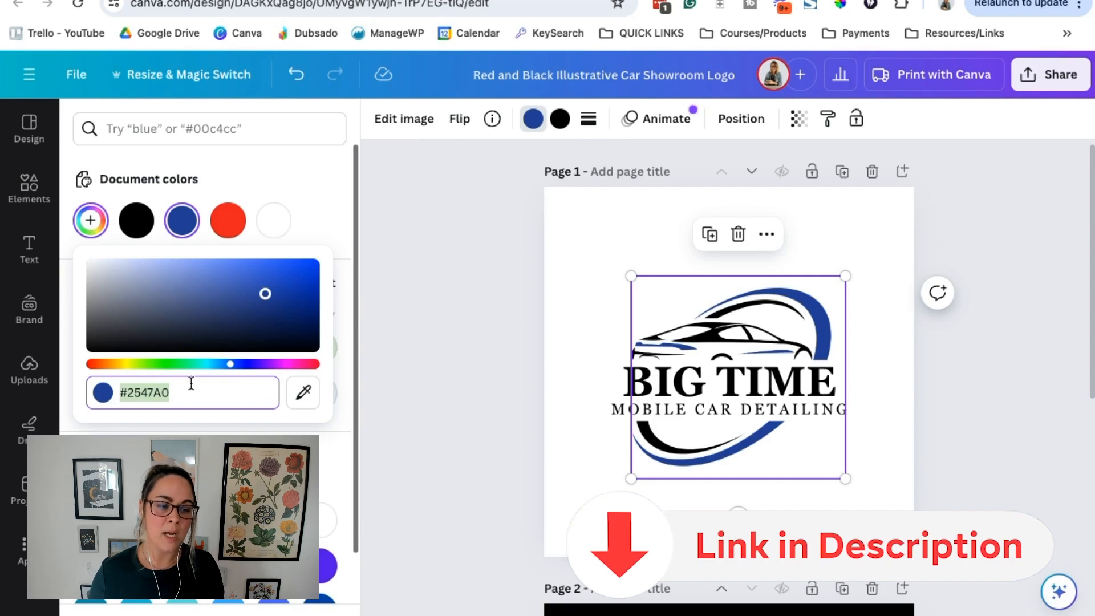
pyautogui.click(953, 415)
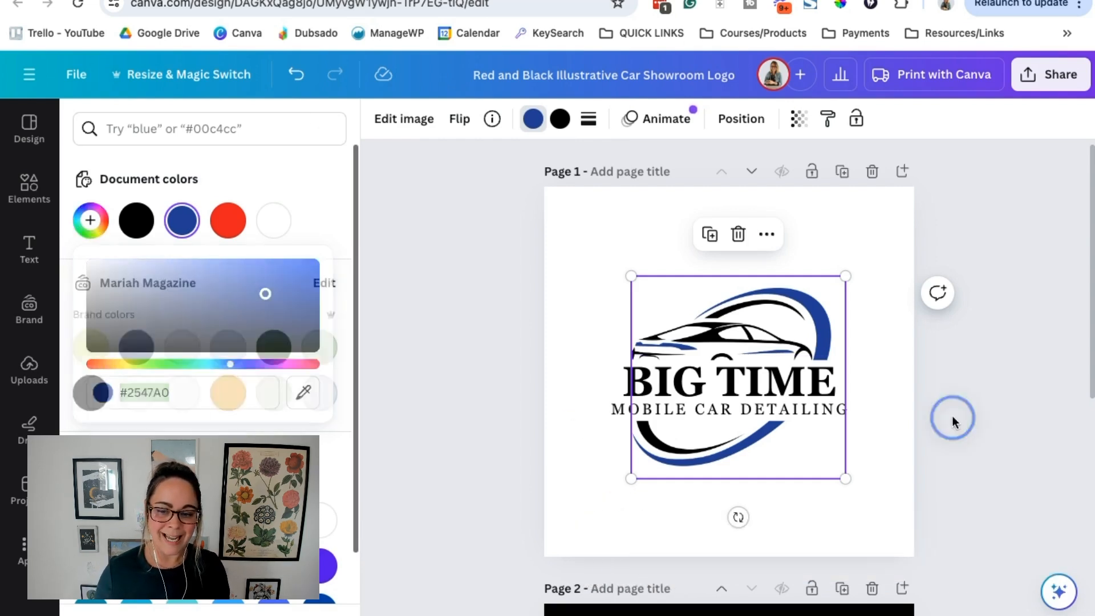
pyautogui.click(1005, 393)
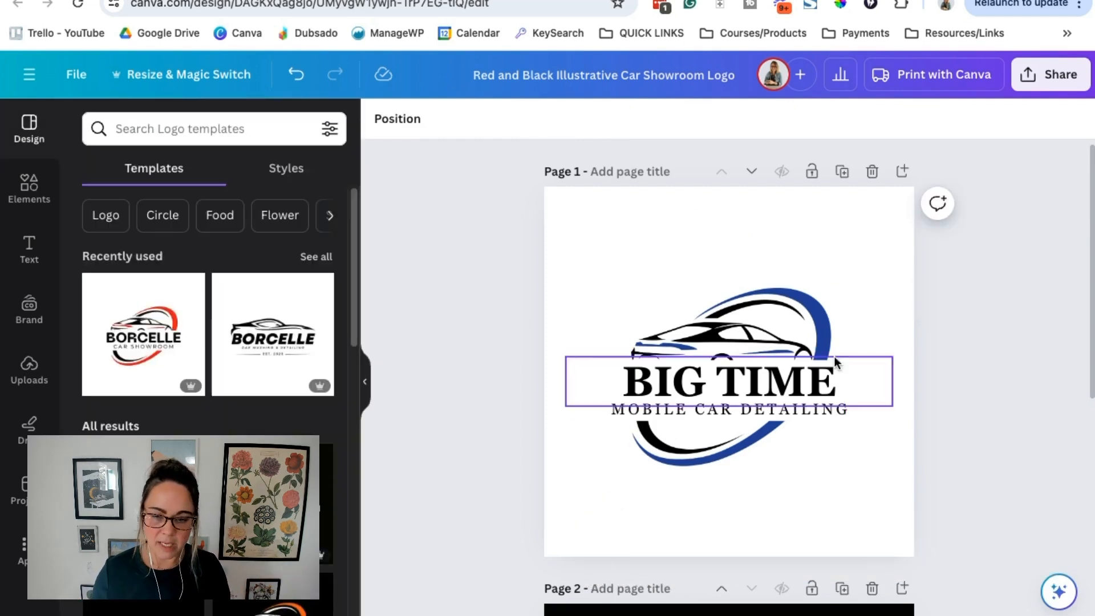
# Step: Try the dark green brand color on the black parts of the car graphic, restore black and check the website's colors
pyautogui.click(727, 339)
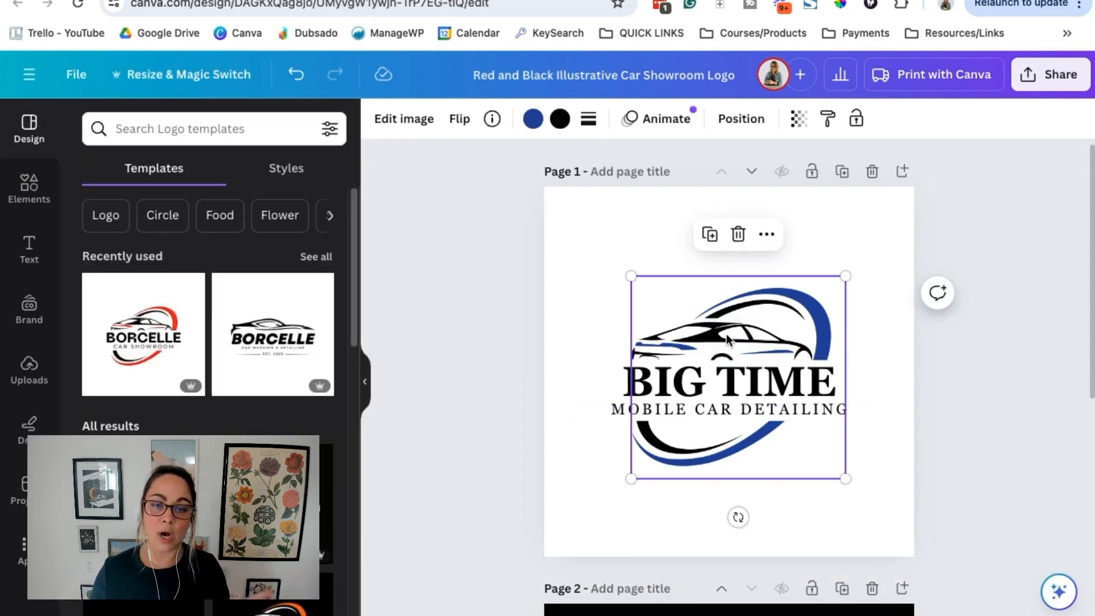
pyautogui.click(560, 118)
pyautogui.click(275, 348)
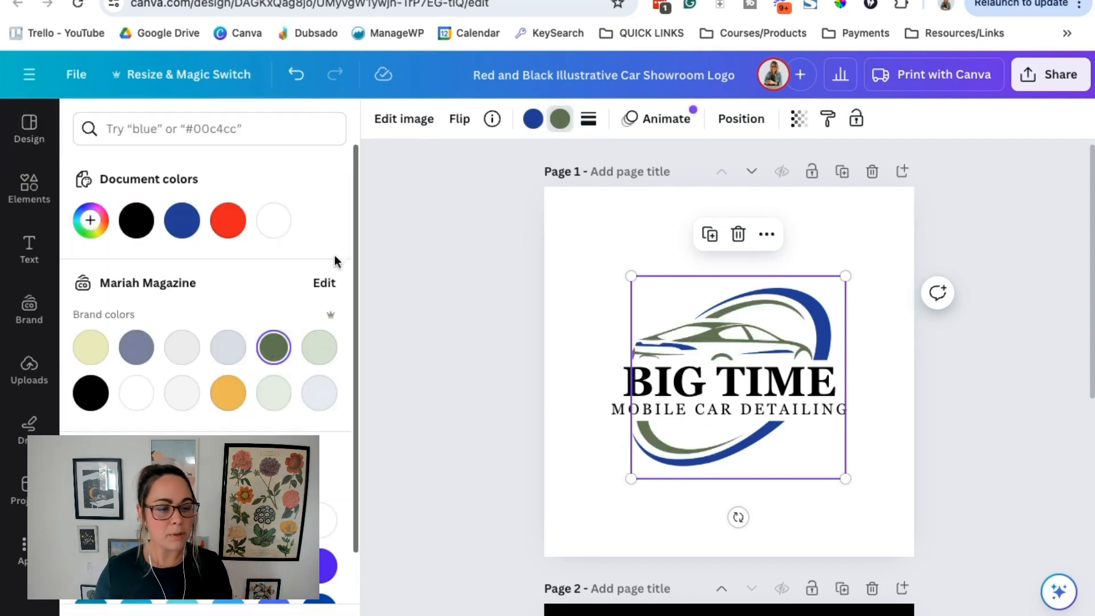
pyautogui.click(137, 225)
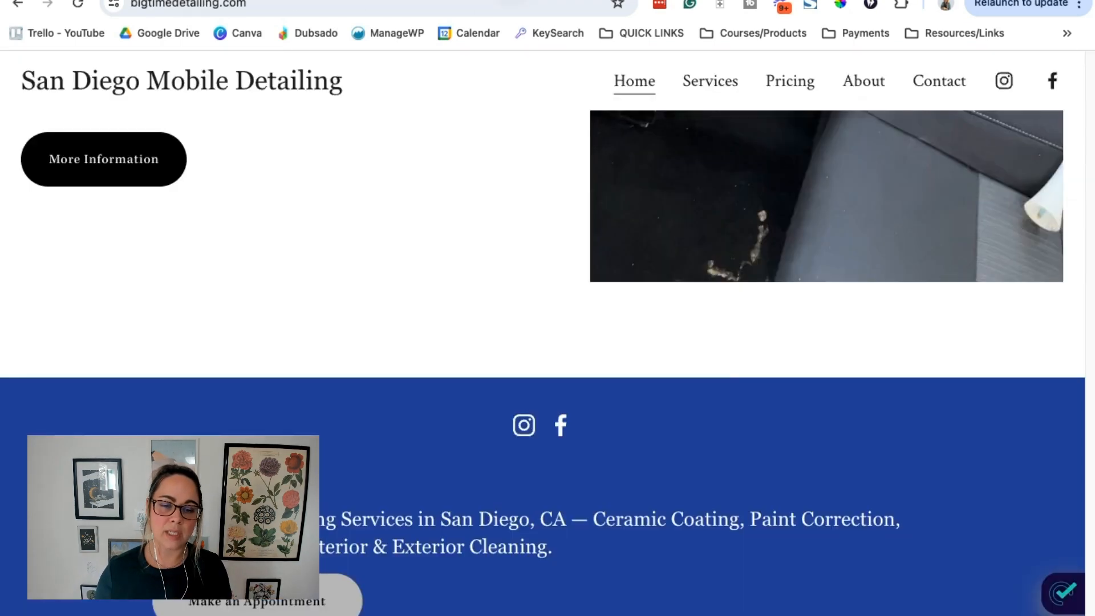
pyautogui.scroll(15, 727, 372)
pyautogui.scroll(20, 727, 371)
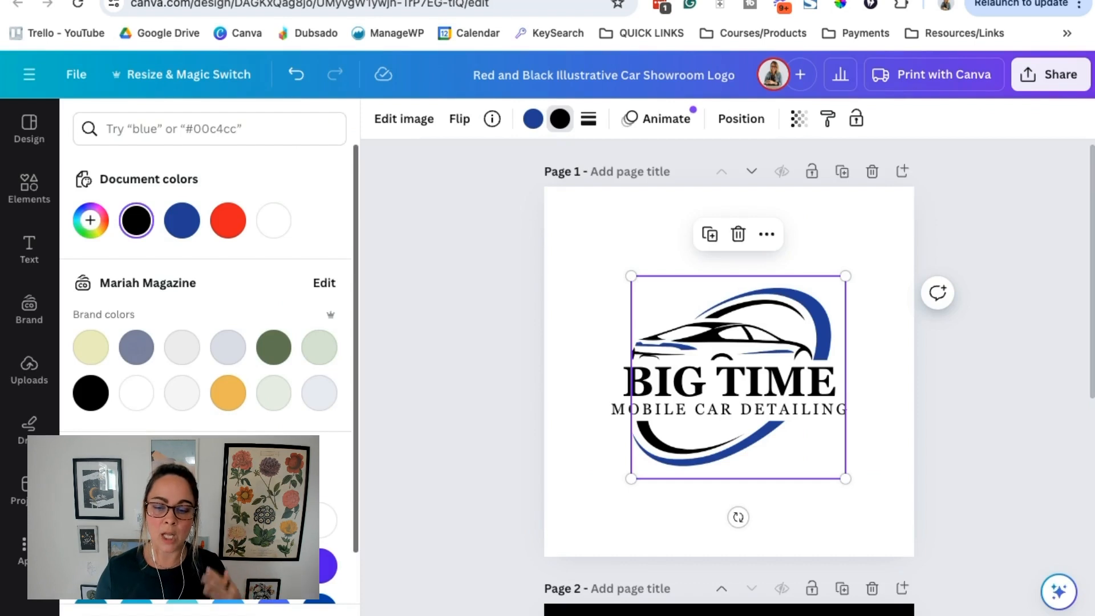
# Step: Enlarge the car graphic slightly from its upper right corner, keeping its lower left corner in place
pyautogui.click(997, 477)
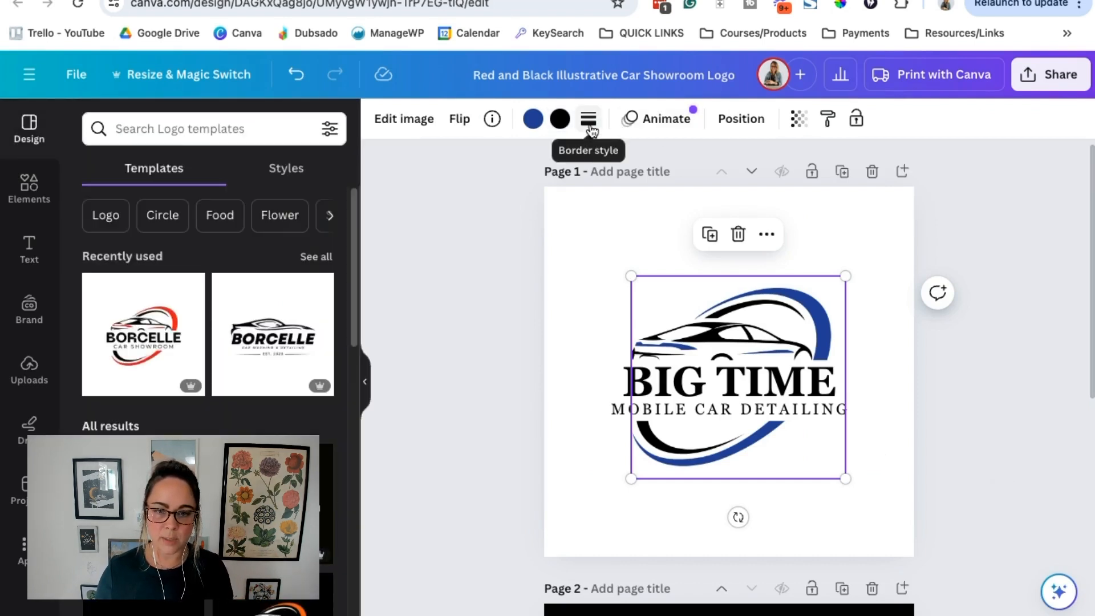
pyautogui.moveTo(846, 276)
pyautogui.mouseDown()
pyautogui.moveTo(901, 237)
pyautogui.moveTo(831, 298)
pyautogui.moveTo(916, 210)
pyautogui.moveTo(846, 264)
pyautogui.mouseUp()
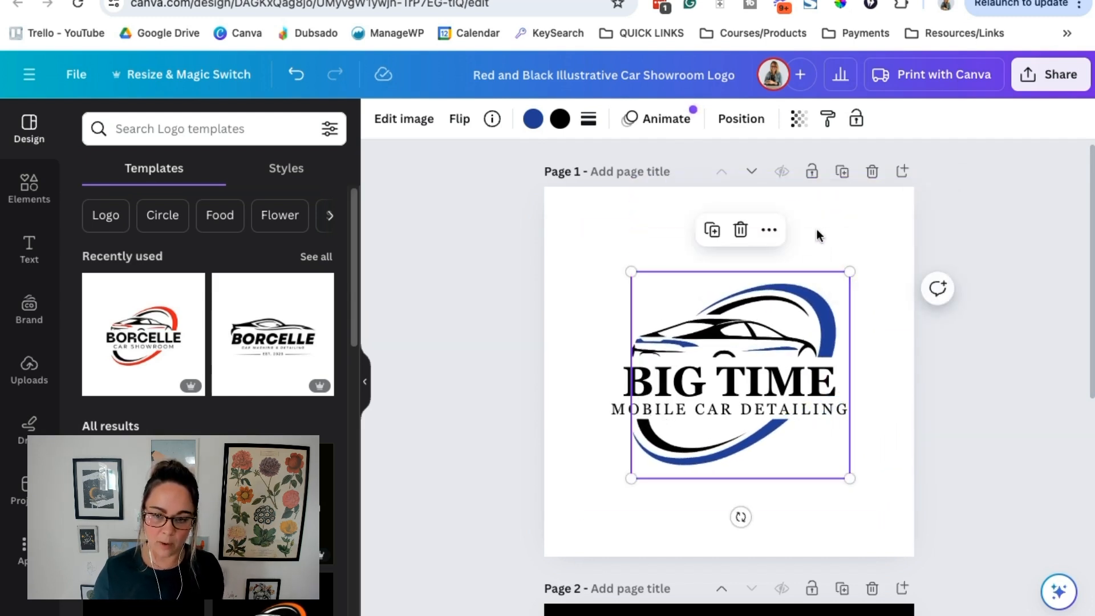
pyautogui.click(824, 233)
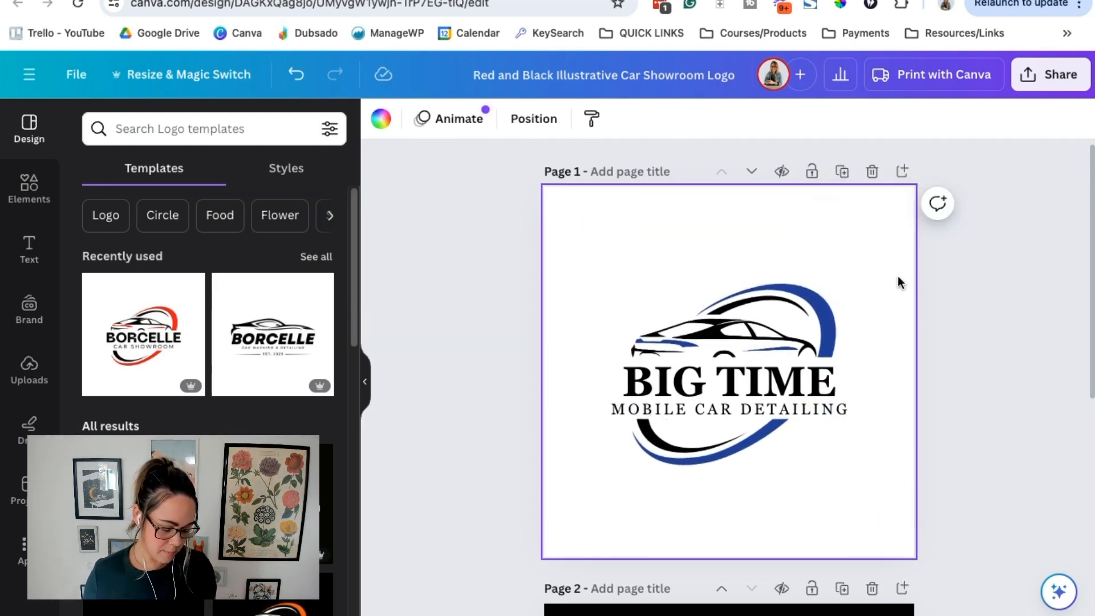
# Step: Undo the last enlargement of the car graphic
pyautogui.hotkey('ctrl', 'z')
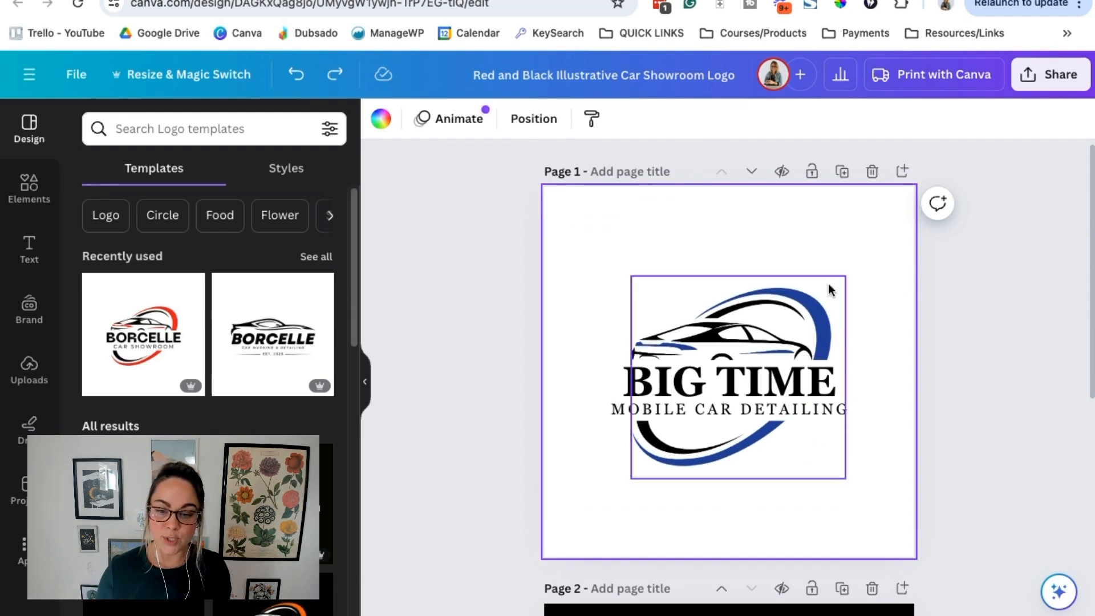
pyautogui.click(790, 361)
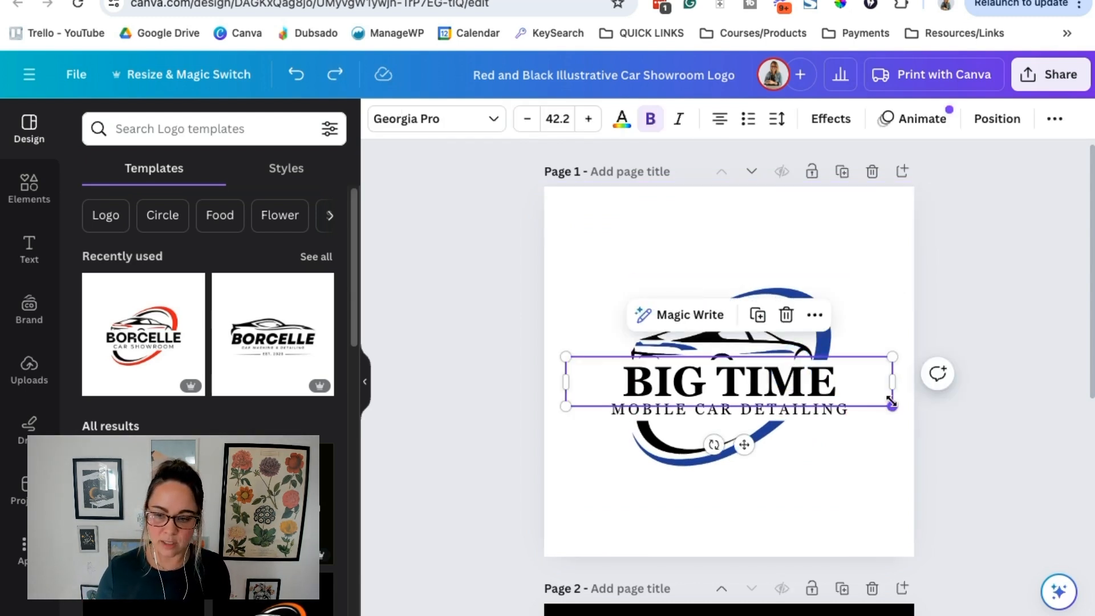
pyautogui.moveTo(892, 402); pyautogui.dragTo(894, 435)
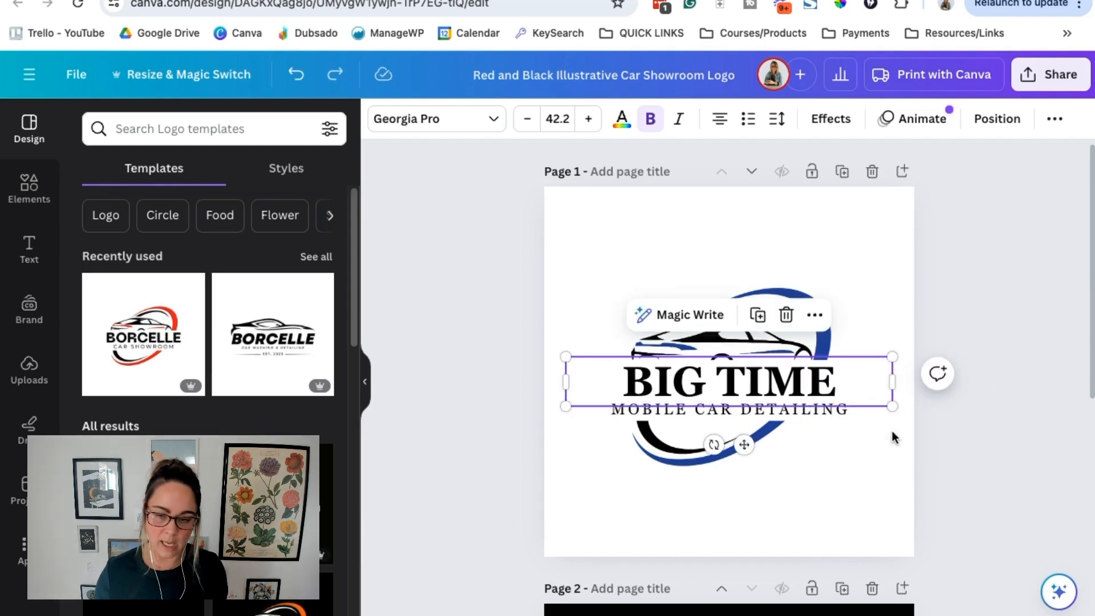
pyautogui.click(851, 225)
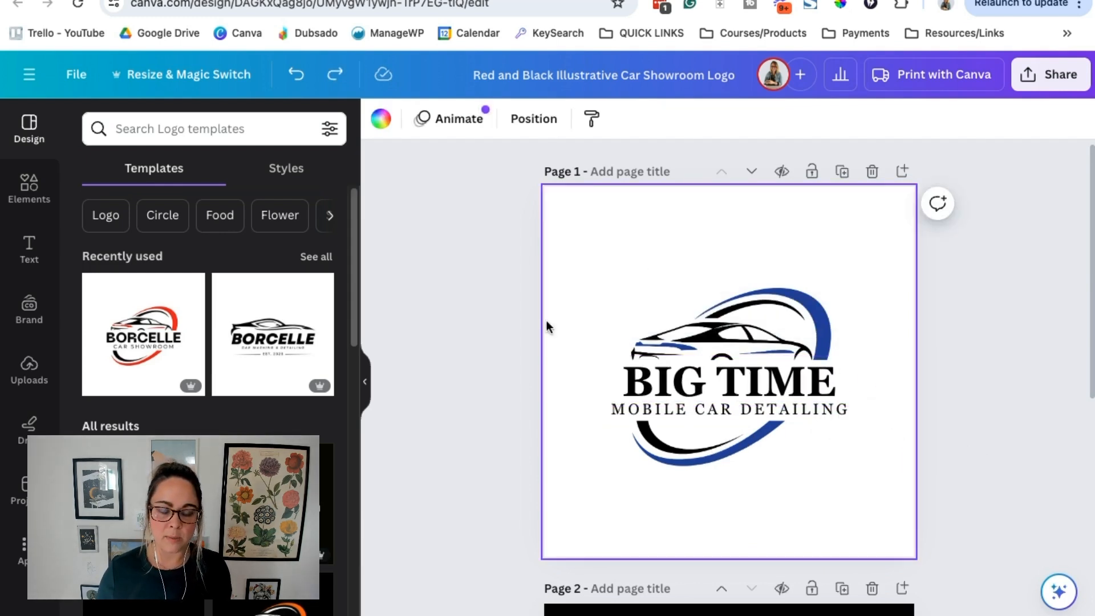
# Step: Try center-aligning the car graphic, the BIG TIME text and the tagline with each other, and undo the alignment
pyautogui.click(809, 328)
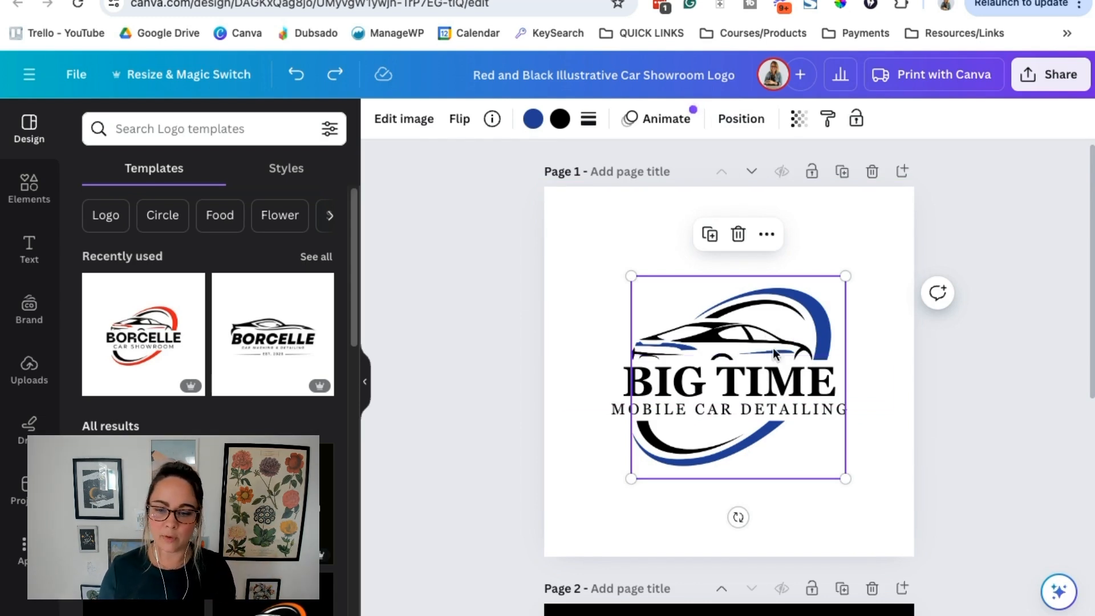
pyautogui.click(771, 390)
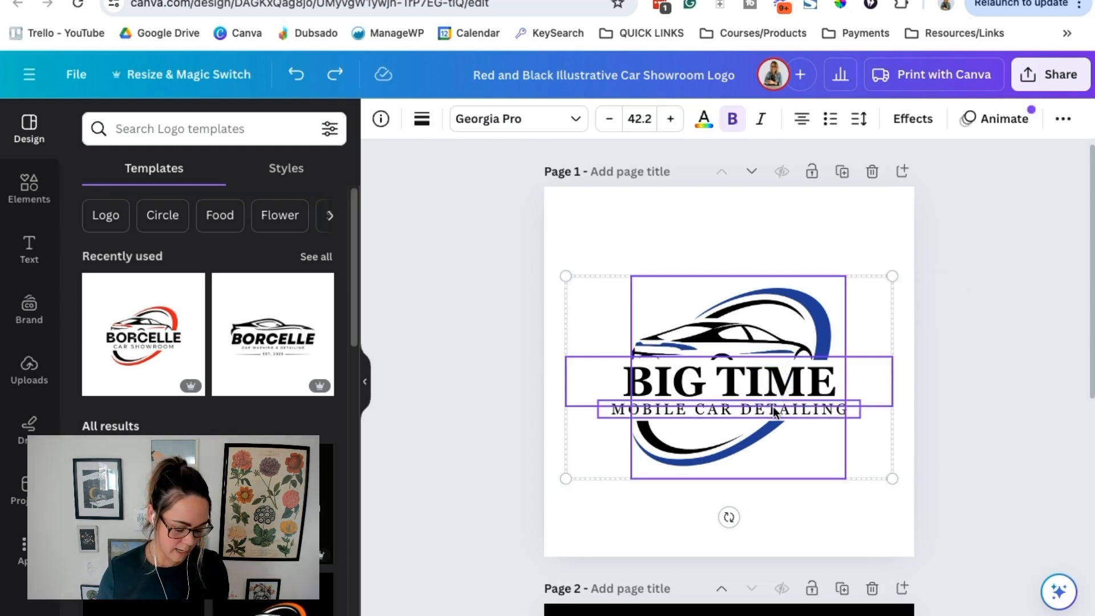
pyautogui.click(774, 410)
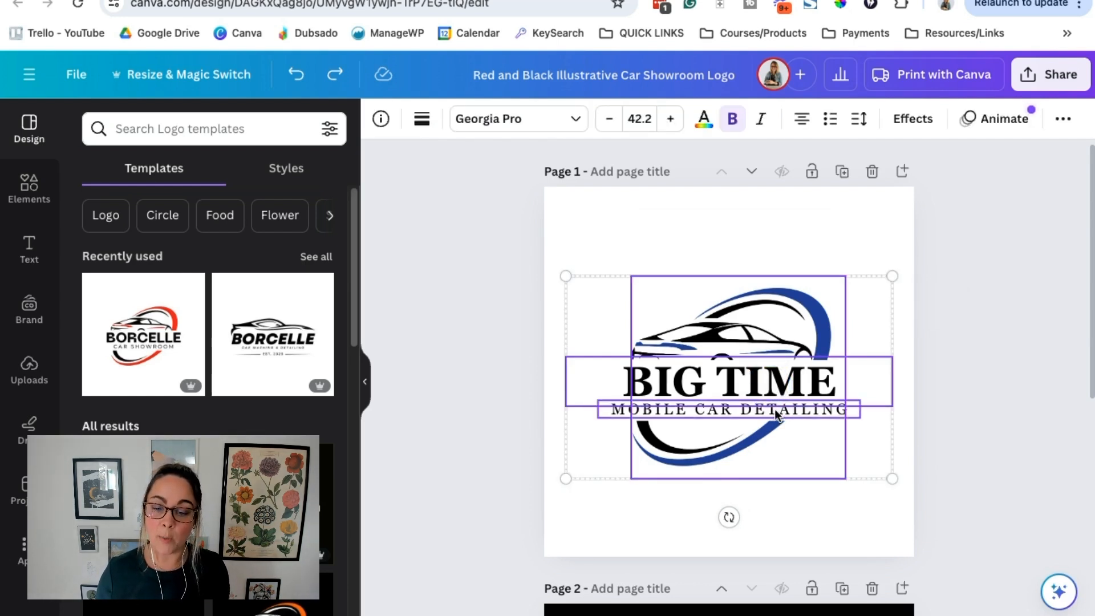
pyautogui.keyDown('shift'); pyautogui.click(775, 414); pyautogui.keyUp('shift')
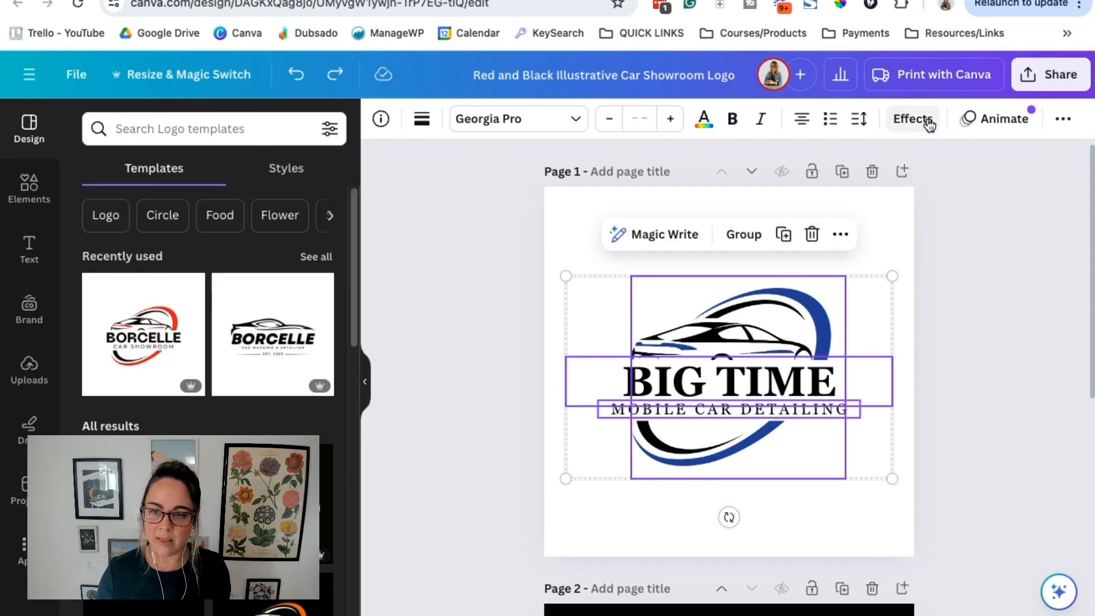
pyautogui.click(1060, 120)
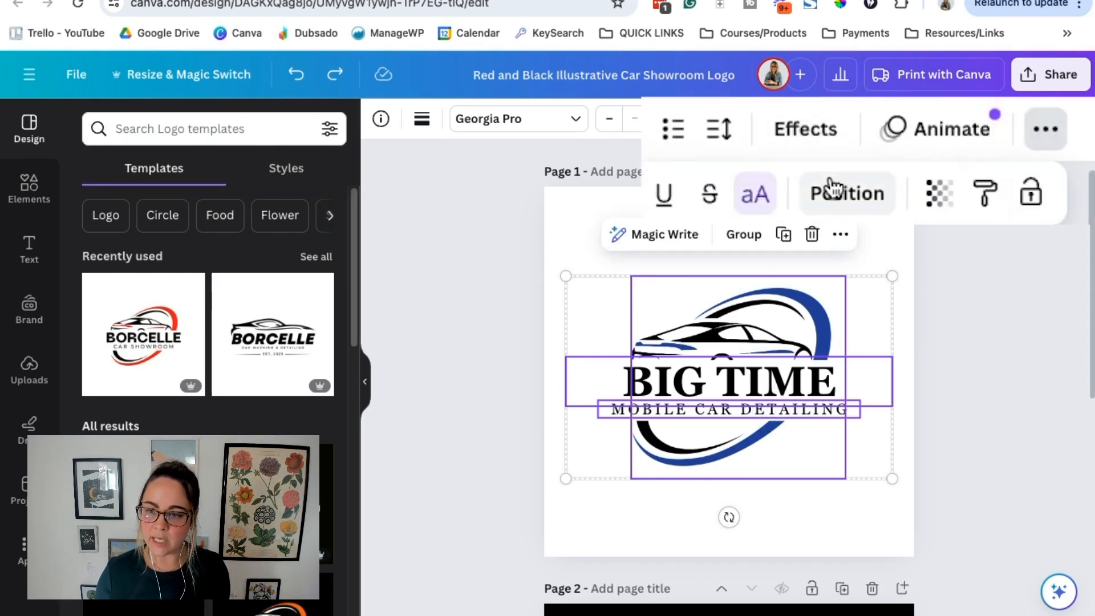
pyautogui.click(848, 194)
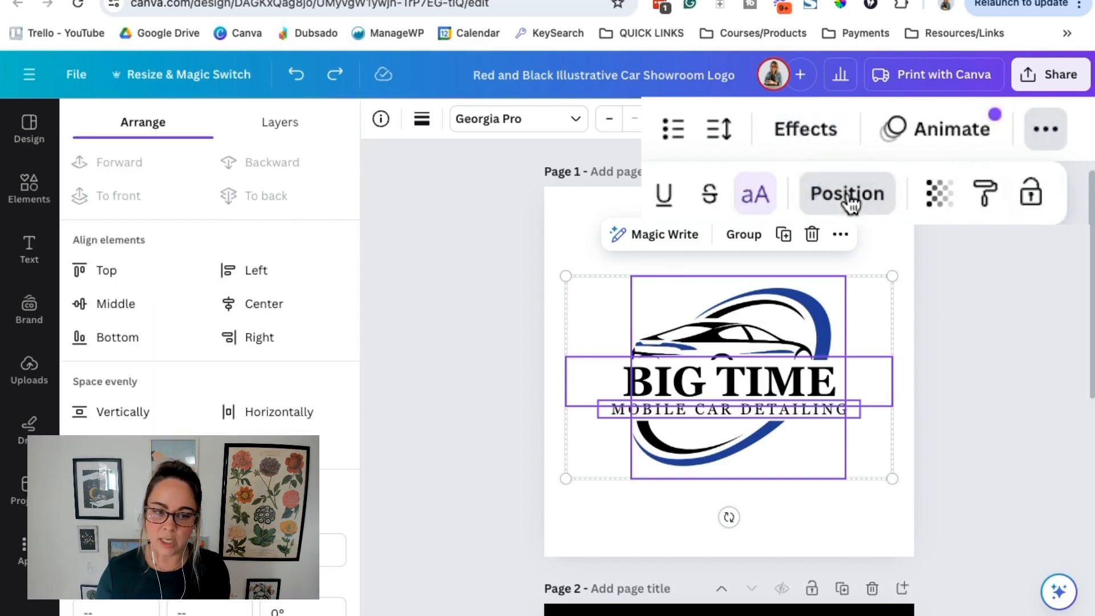
pyautogui.click(273, 301)
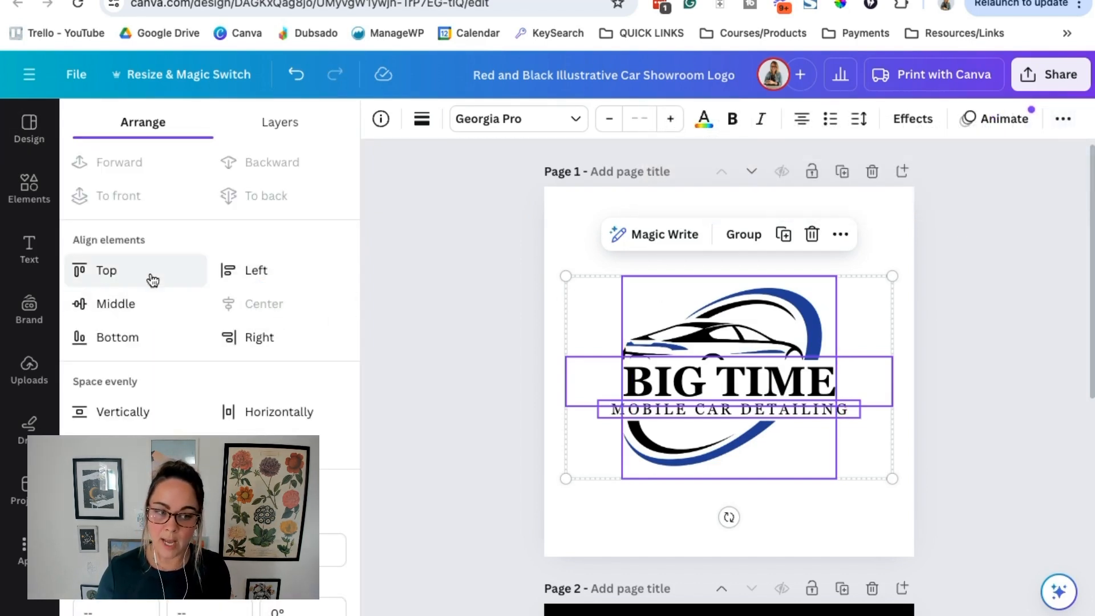
pyautogui.click(966, 208)
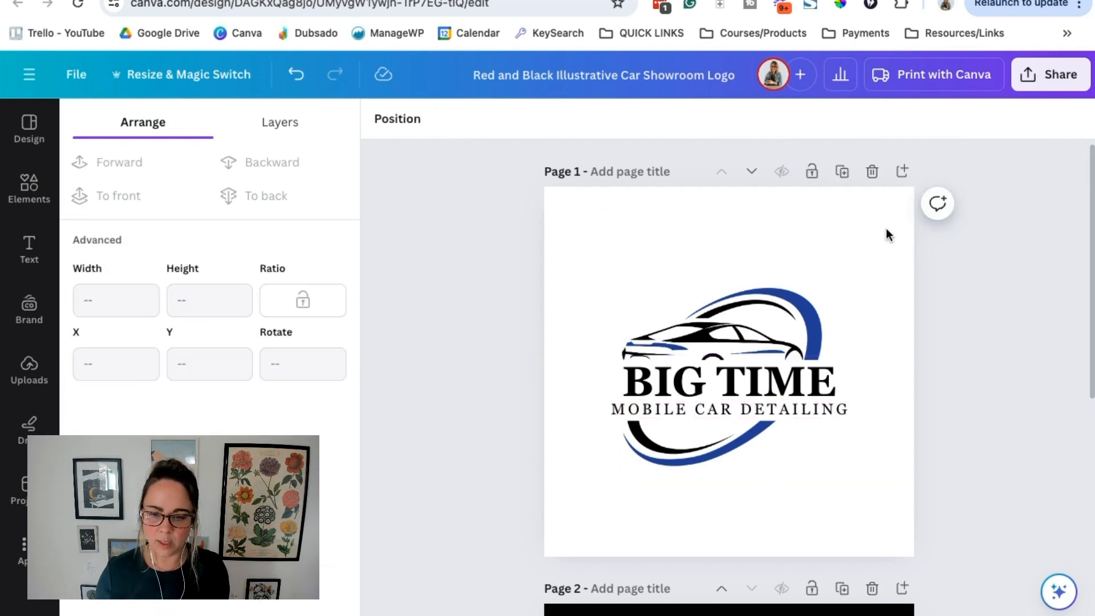
pyautogui.hotkey('ctrl', 'z')
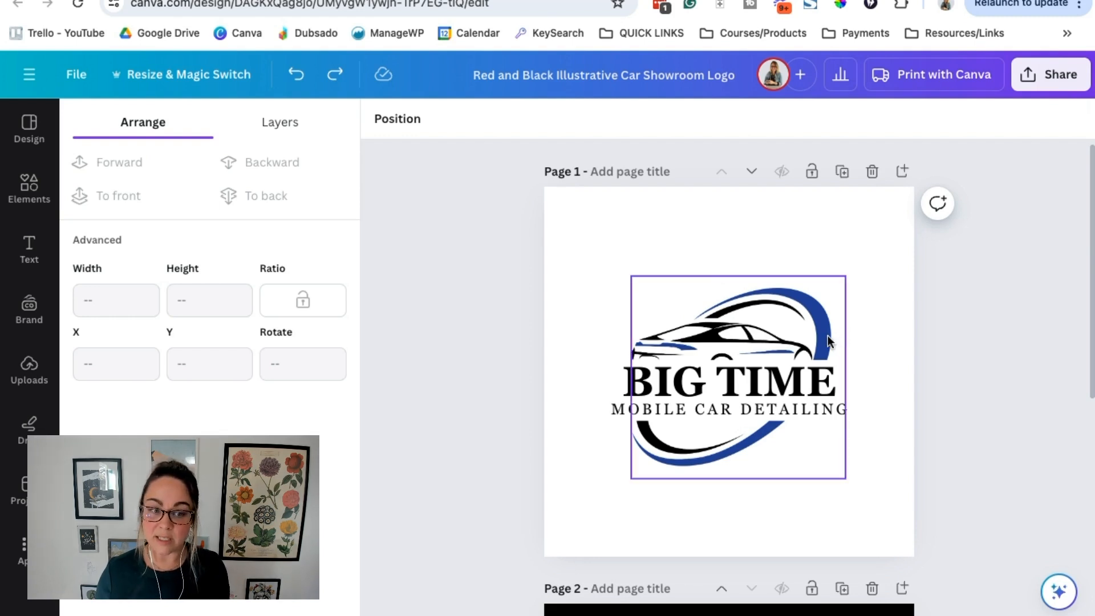
# Step: Turn off the uppercase formatting of the tagline so it reads "Mobile car detailing"
pyautogui.click(725, 208)
pyautogui.click(452, 238)
pyautogui.click(730, 380)
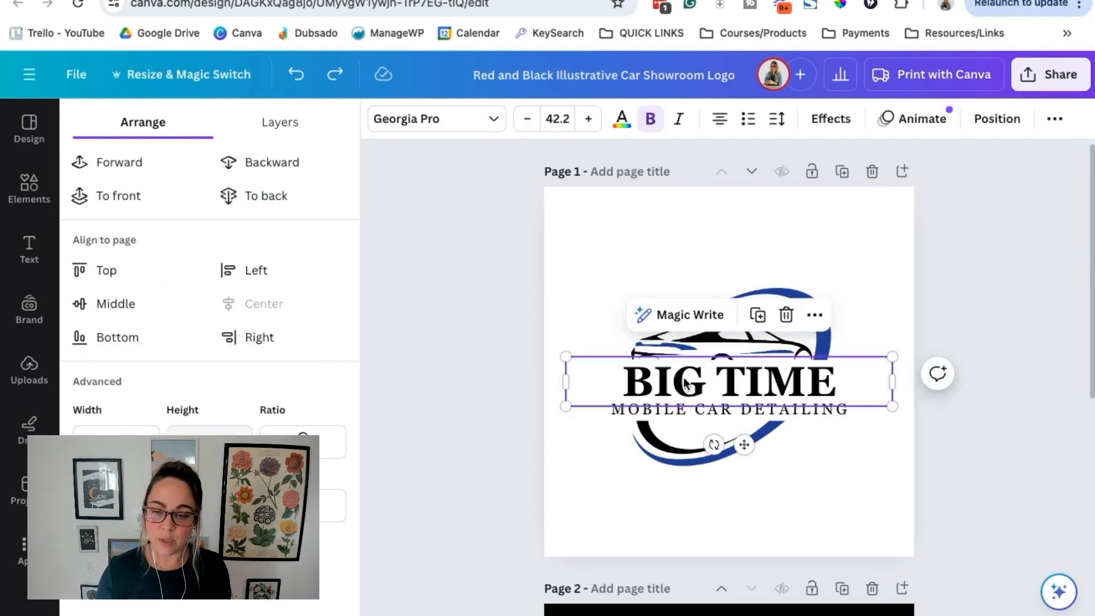
pyautogui.click(1054, 119)
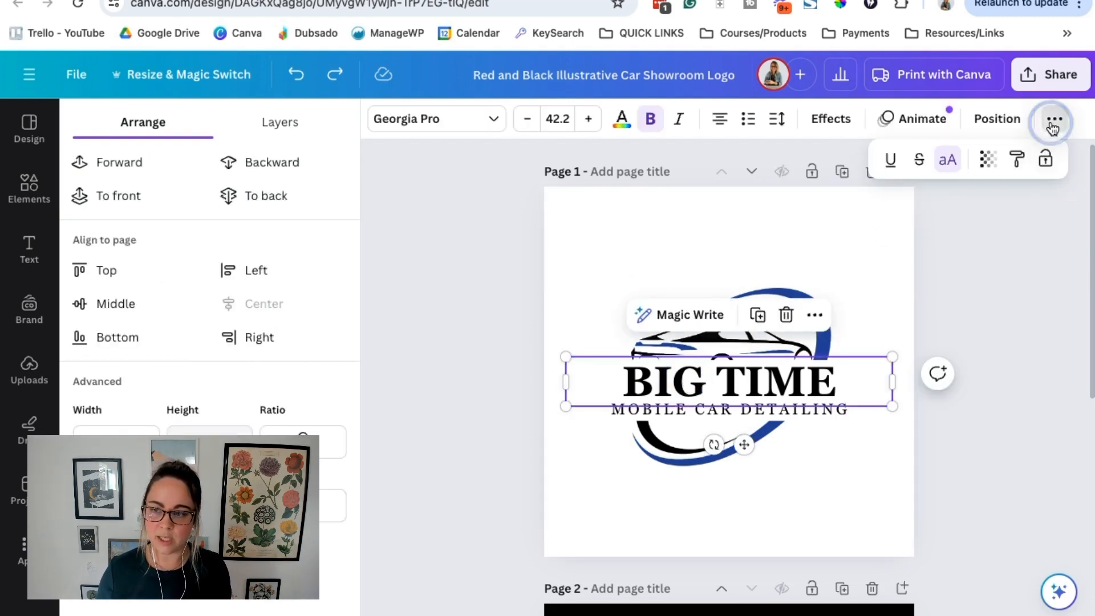
pyautogui.click(946, 157)
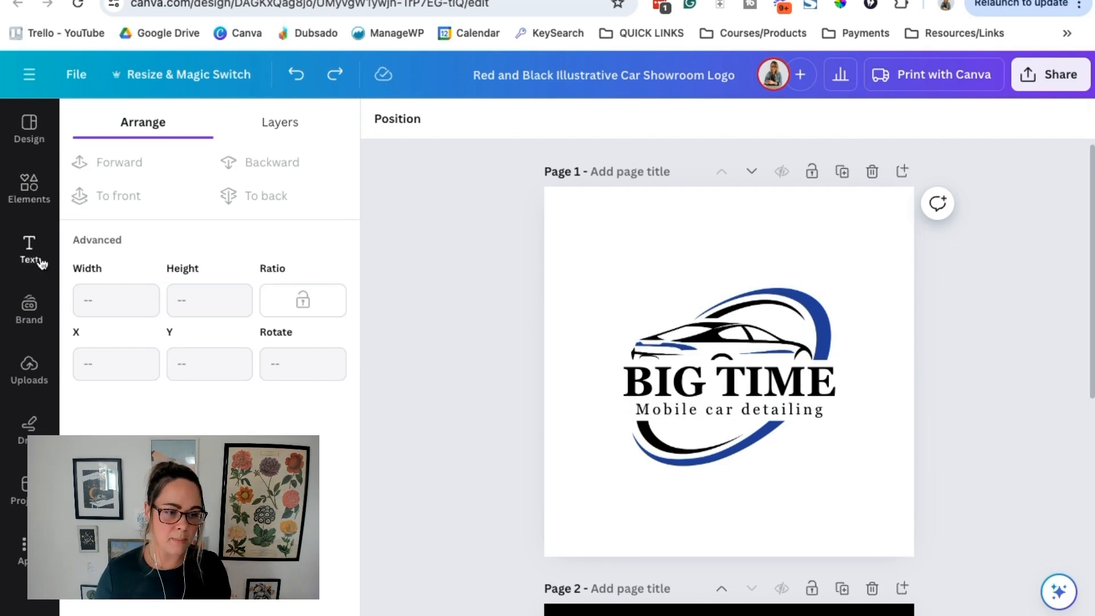
# Step: Delete the second page with the black Borcelle Car Showroom version of the logo
pyautogui.click(27, 135)
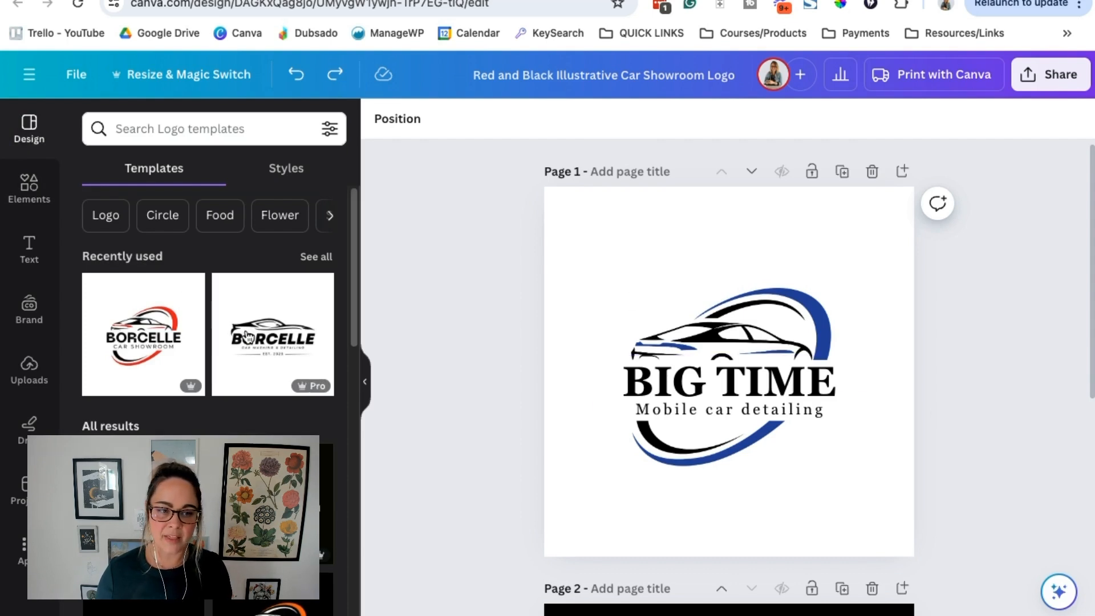
pyautogui.scroll(-7, 284, 370)
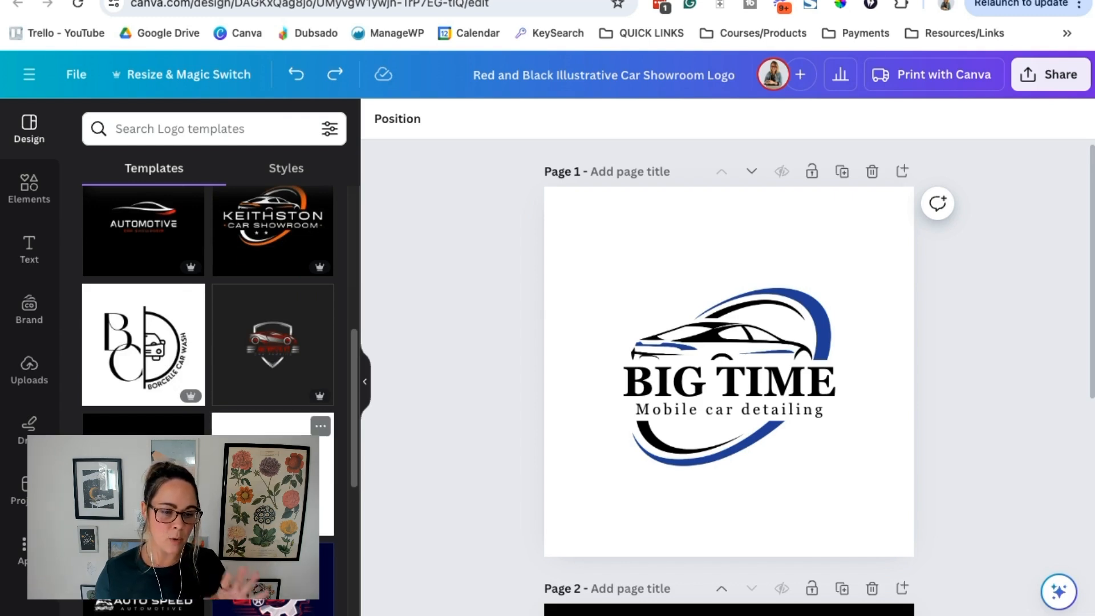
pyautogui.scroll(-2, 274, 415)
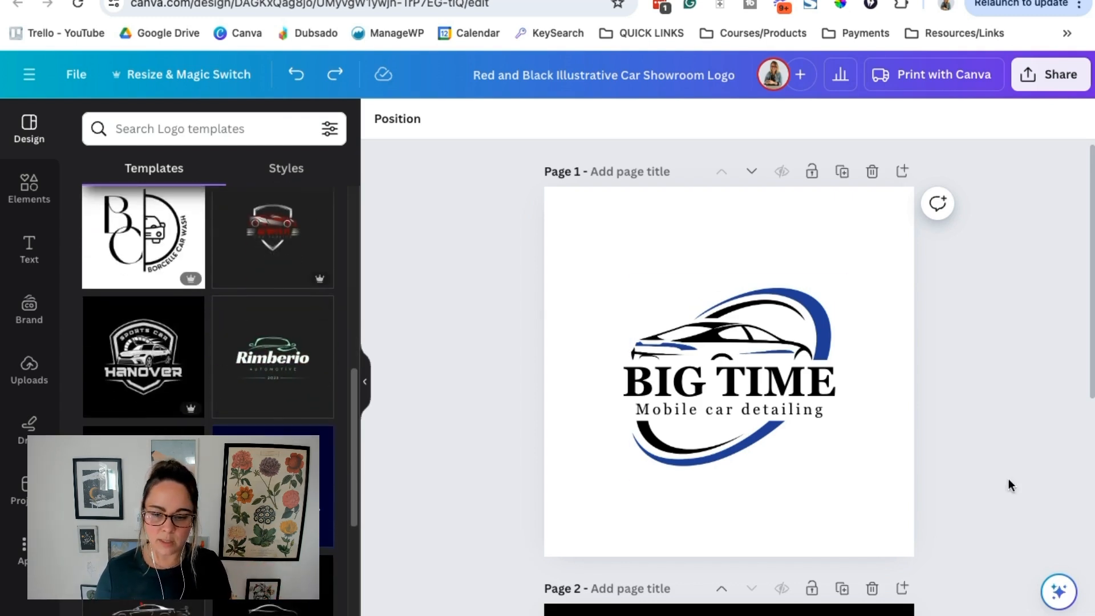
pyautogui.scroll(-4, 943, 470)
pyautogui.scroll(-2, 943, 476)
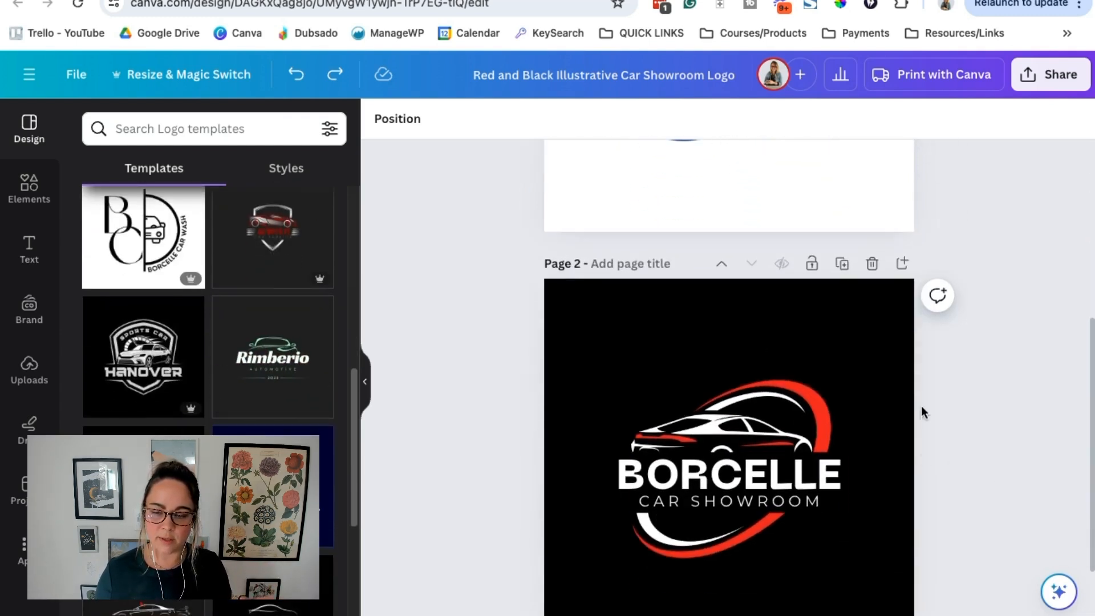
pyautogui.click(873, 264)
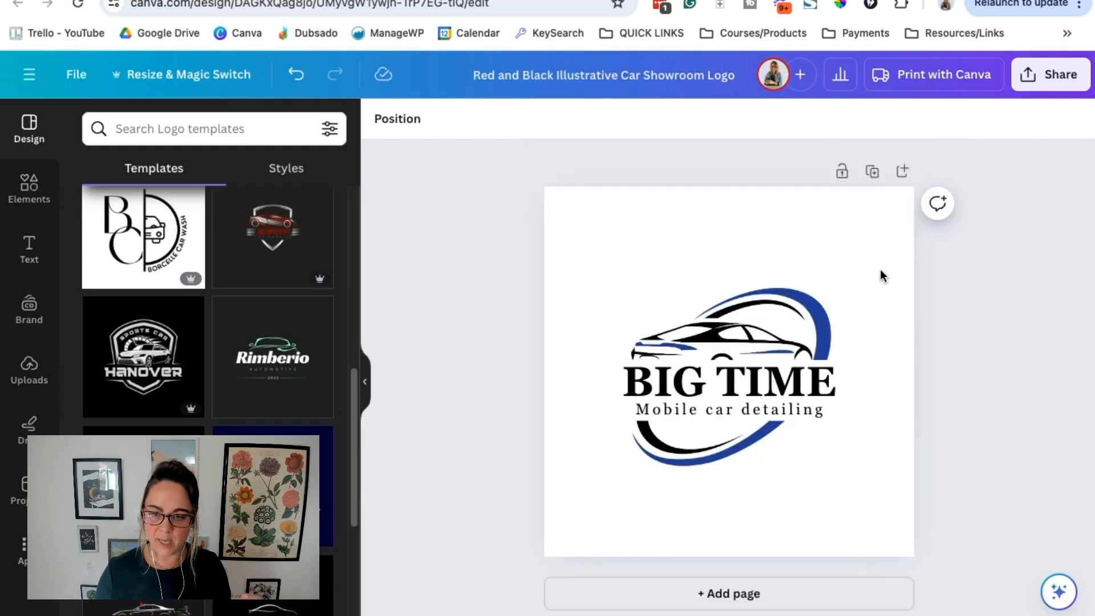
# Step: Add a new page, apply the Black And White Modern Car Wash Logo template to it and return to the template list
pyautogui.click(719, 596)
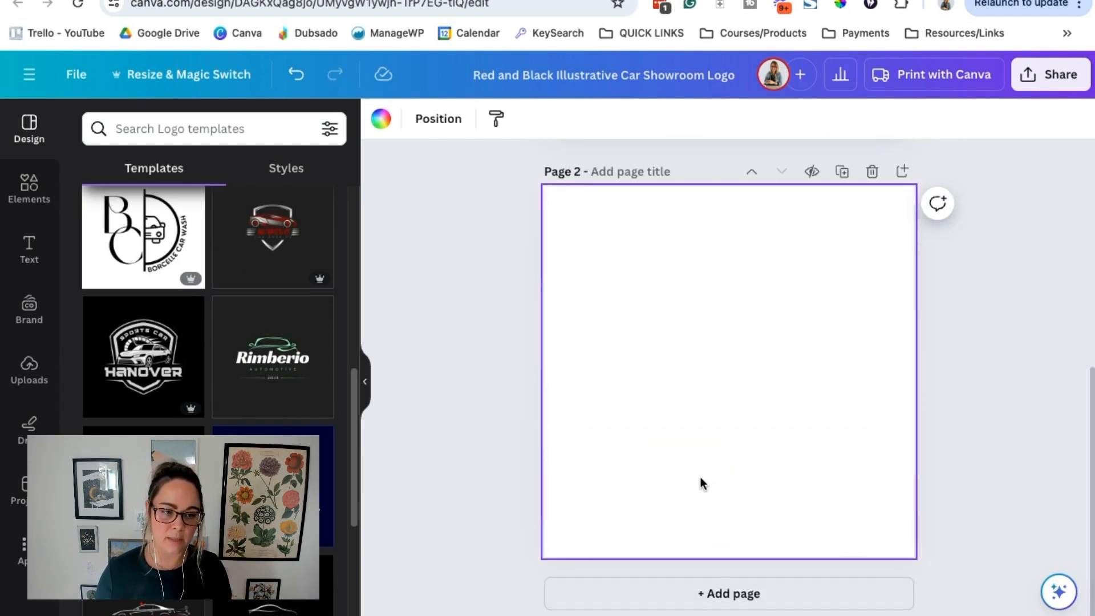
pyautogui.scroll(1, 526, 402)
pyautogui.scroll(1, 188, 289)
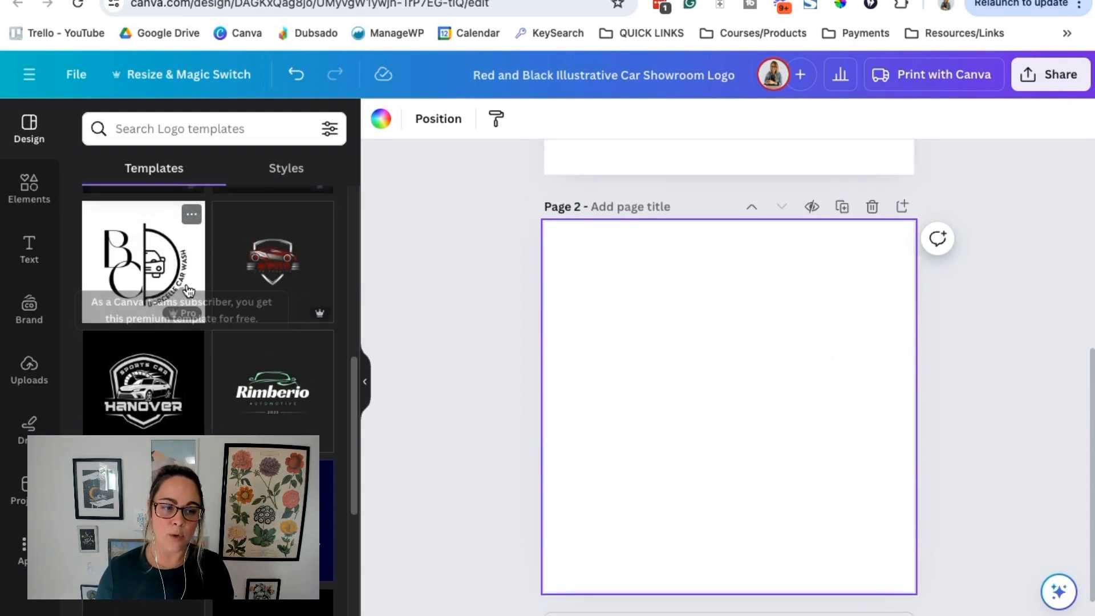
pyautogui.click(125, 247)
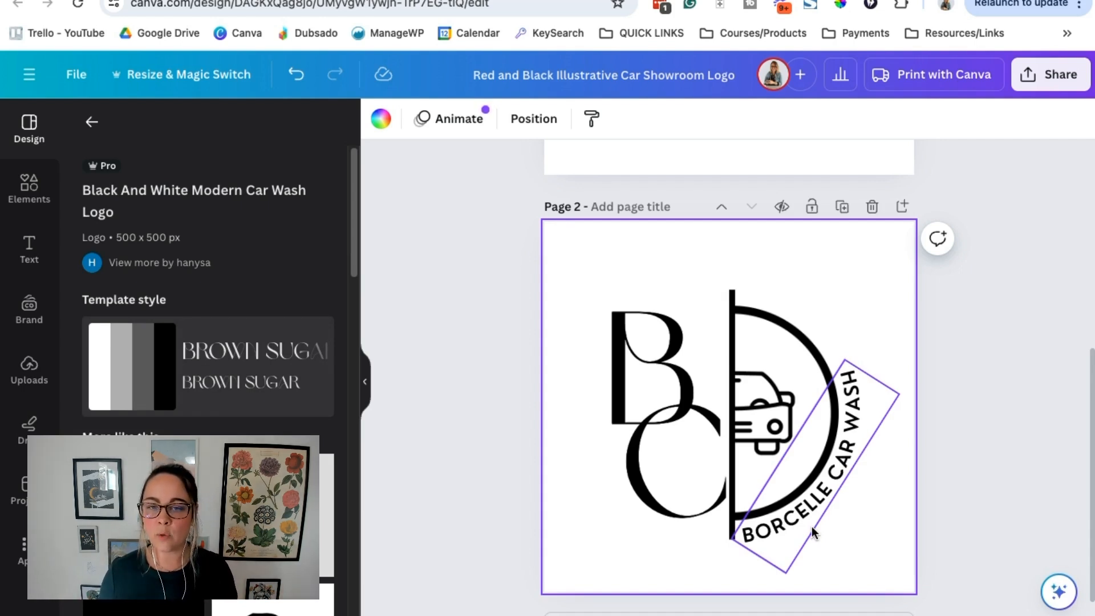
pyautogui.scroll(1, 993, 436)
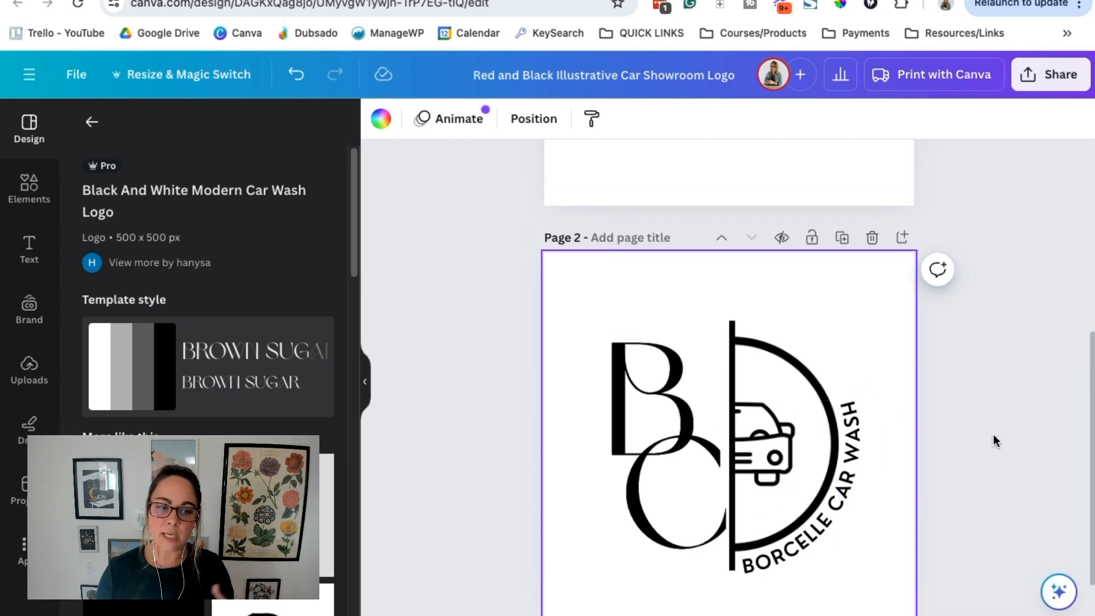
pyautogui.scroll(10, 936, 445)
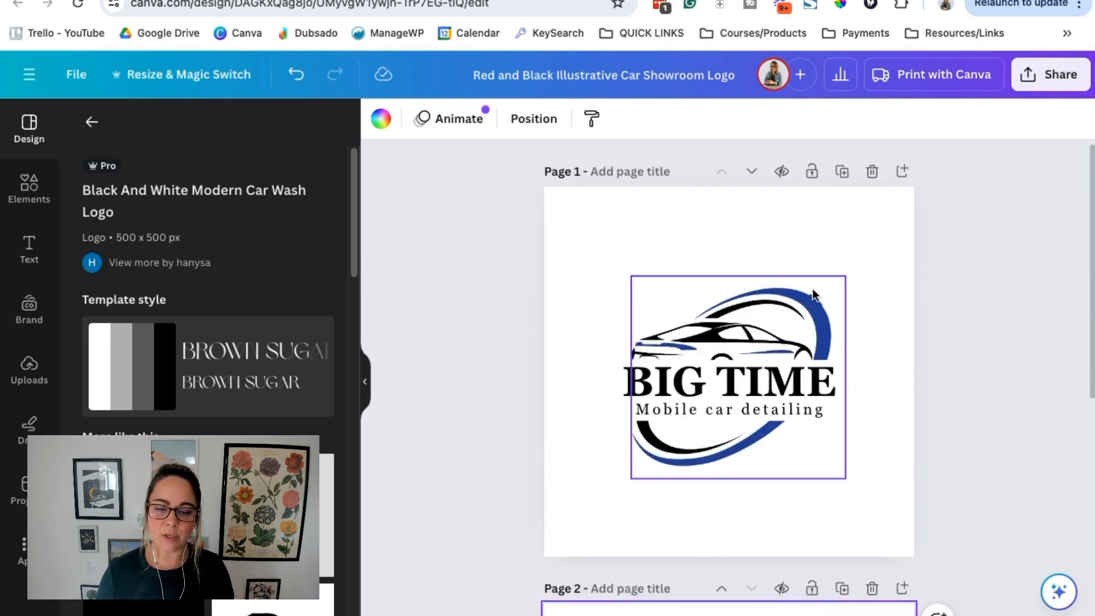
pyautogui.scroll(-12, 770, 297)
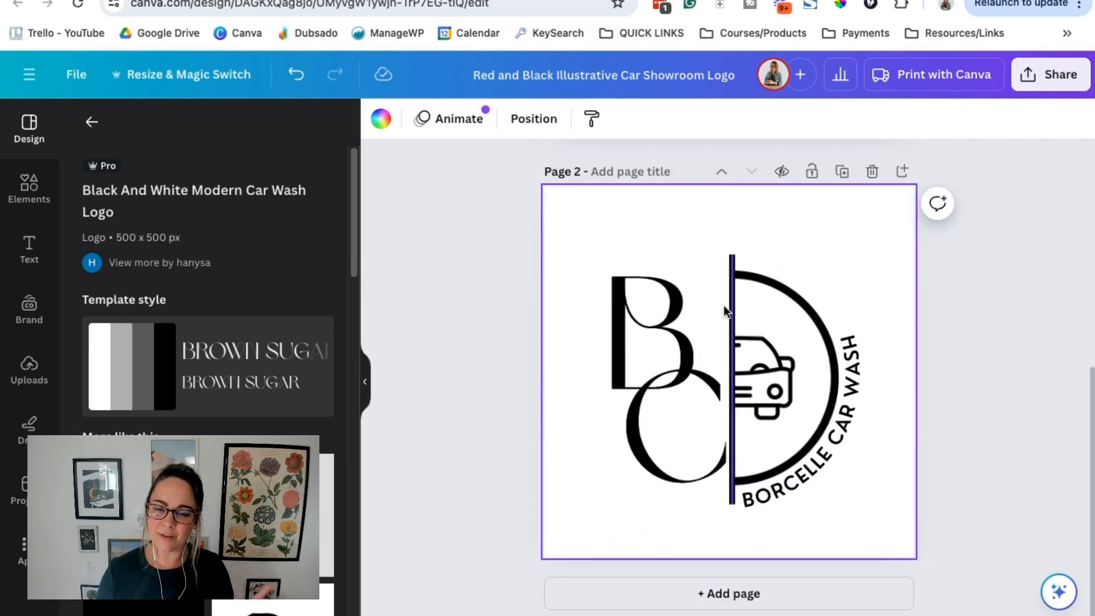
pyautogui.click(92, 121)
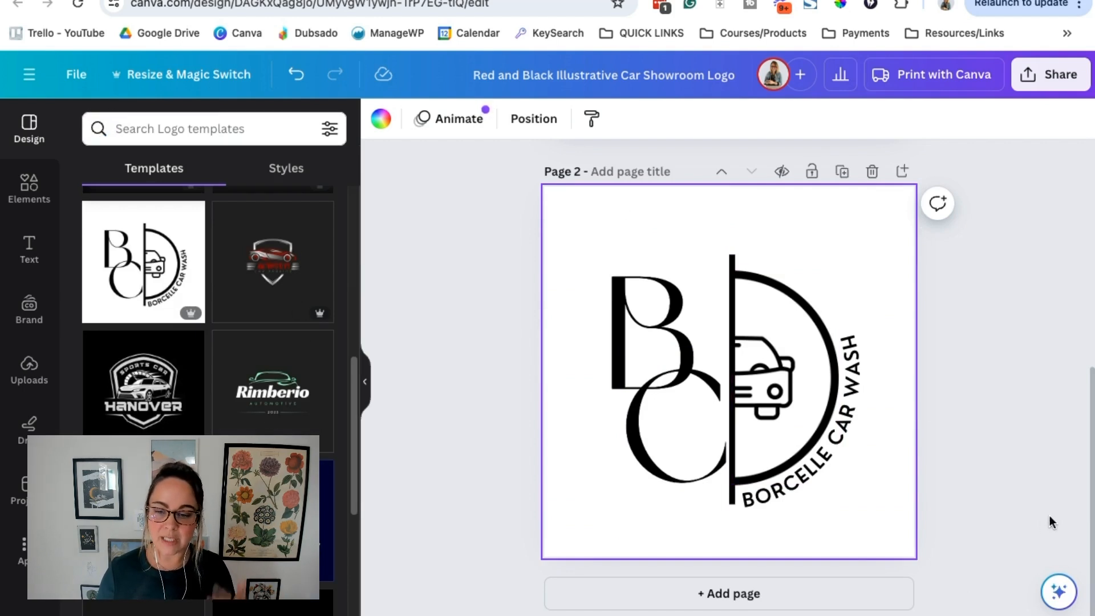
# Step: Enlarge the car graphic and both text lines on page 1 together until the logo nearly fills the page width, and center it
pyautogui.scroll(5, 973, 457)
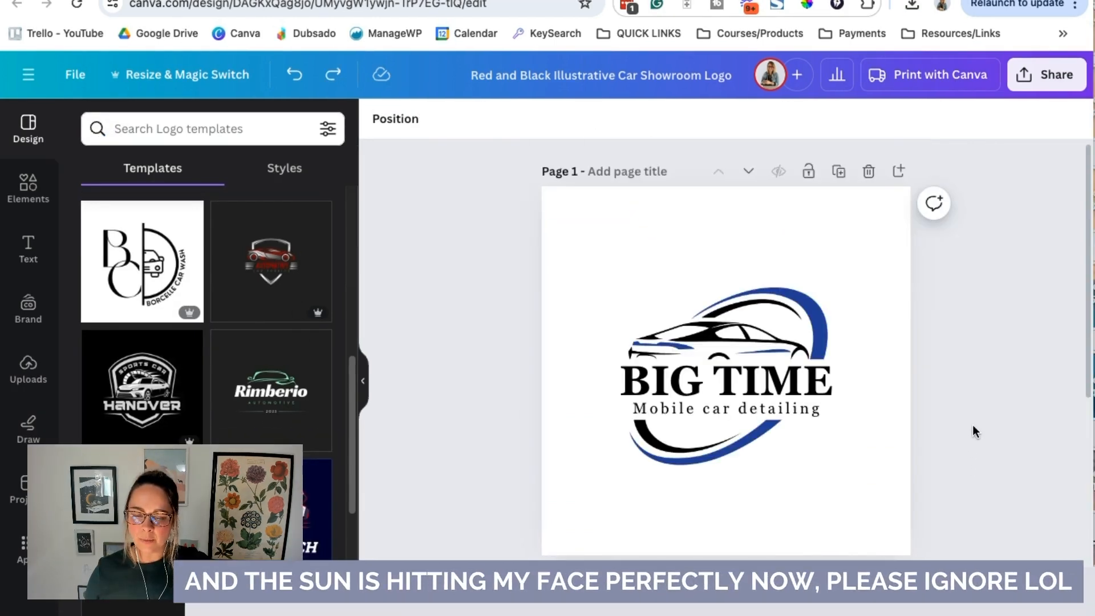
pyautogui.click(619, 232)
pyautogui.moveTo(607, 235); pyautogui.dragTo(861, 495)
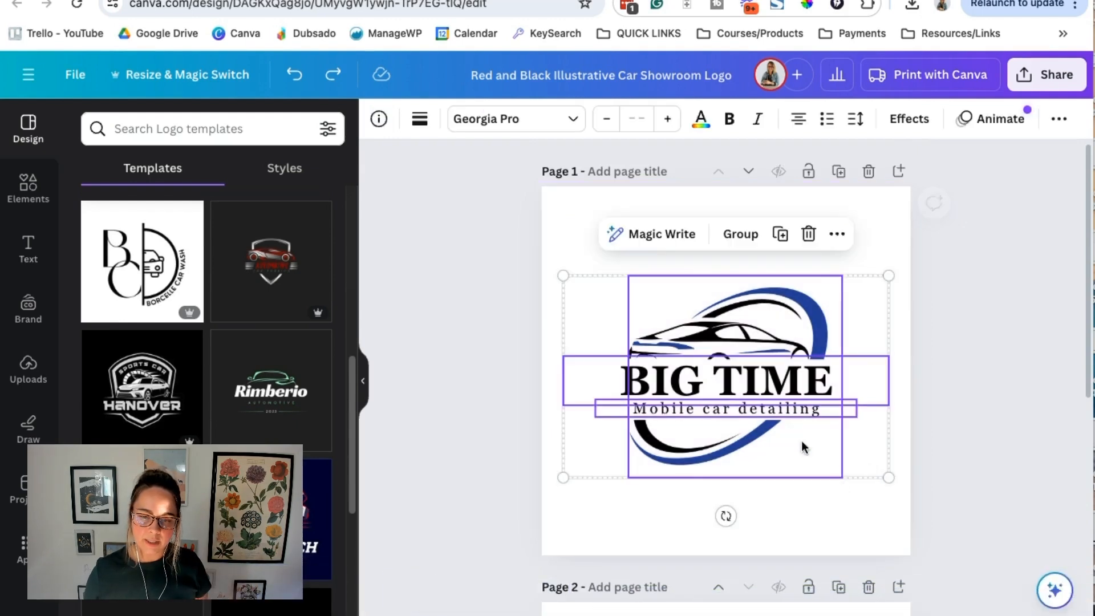
pyautogui.moveTo(565, 272); pyautogui.dragTo(486, 210)
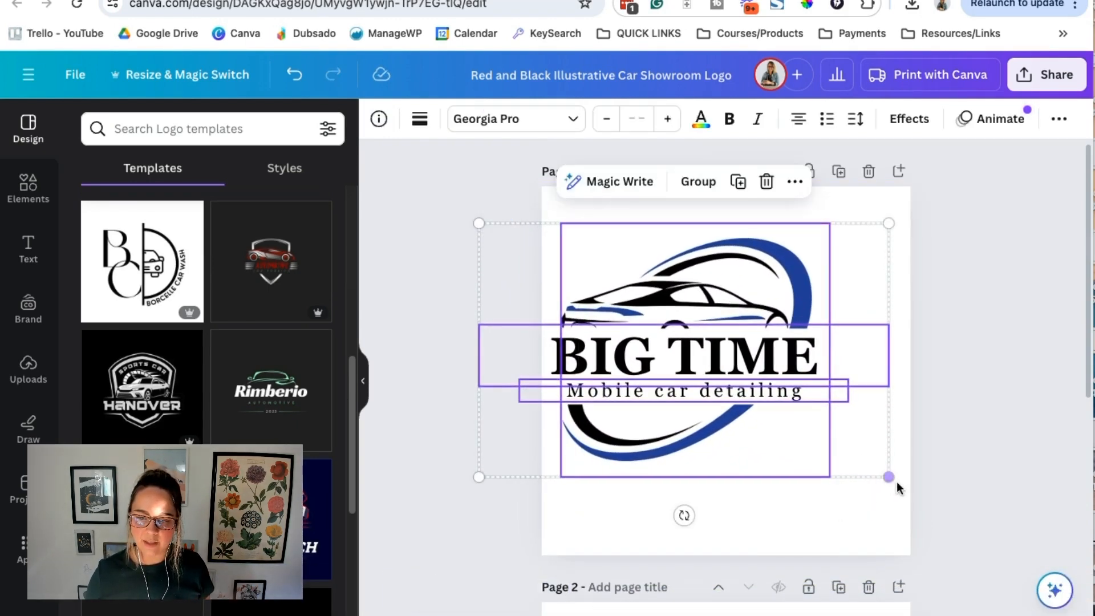
pyautogui.moveTo(887, 477); pyautogui.dragTo(968, 585)
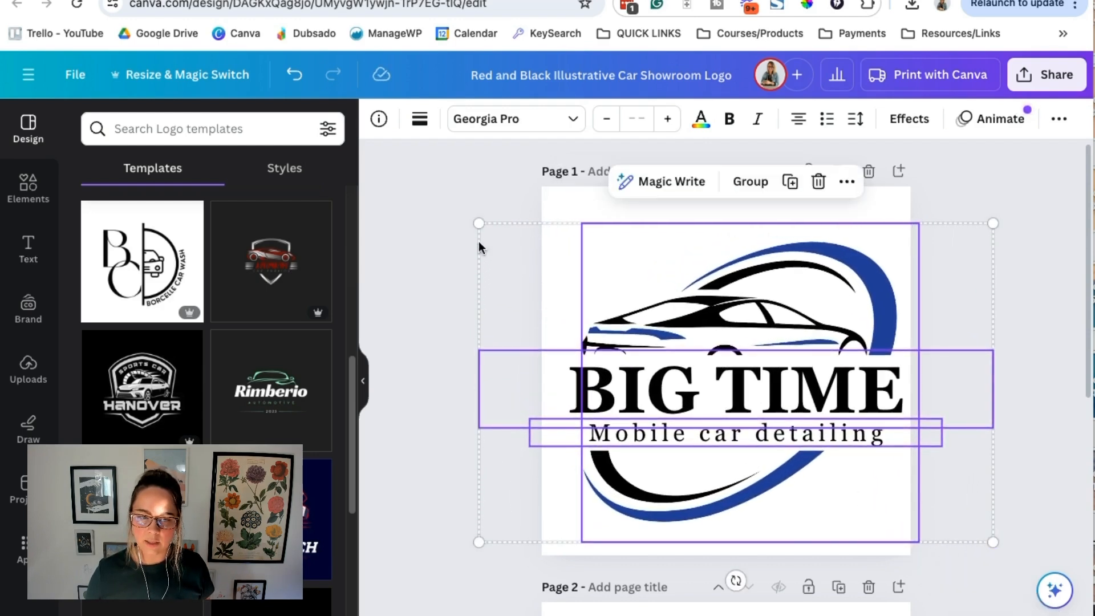
pyautogui.moveTo(479, 223); pyautogui.dragTo(452, 204)
pyautogui.moveTo(785, 427); pyautogui.dragTo(787, 422)
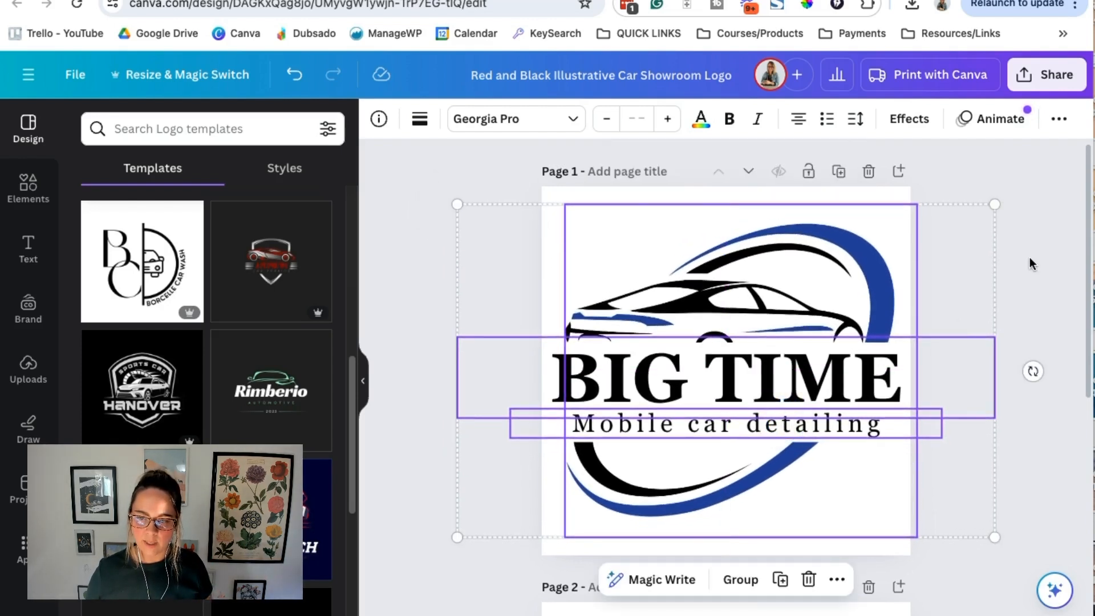
pyautogui.click(1031, 256)
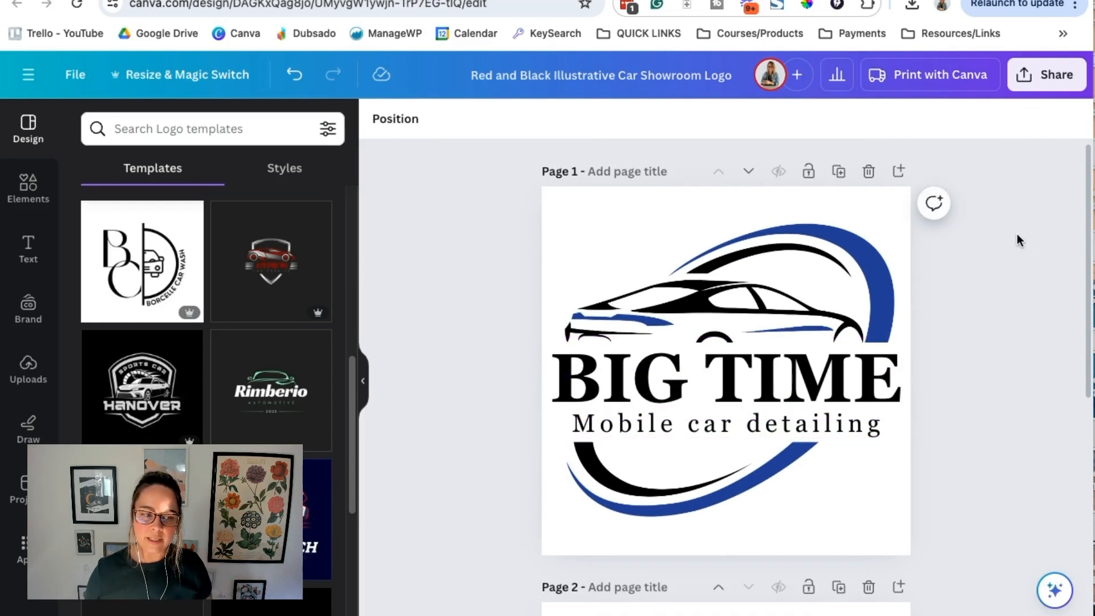
# Step: Open the design's download options, review the available file types and close them without downloading
pyautogui.click(1057, 81)
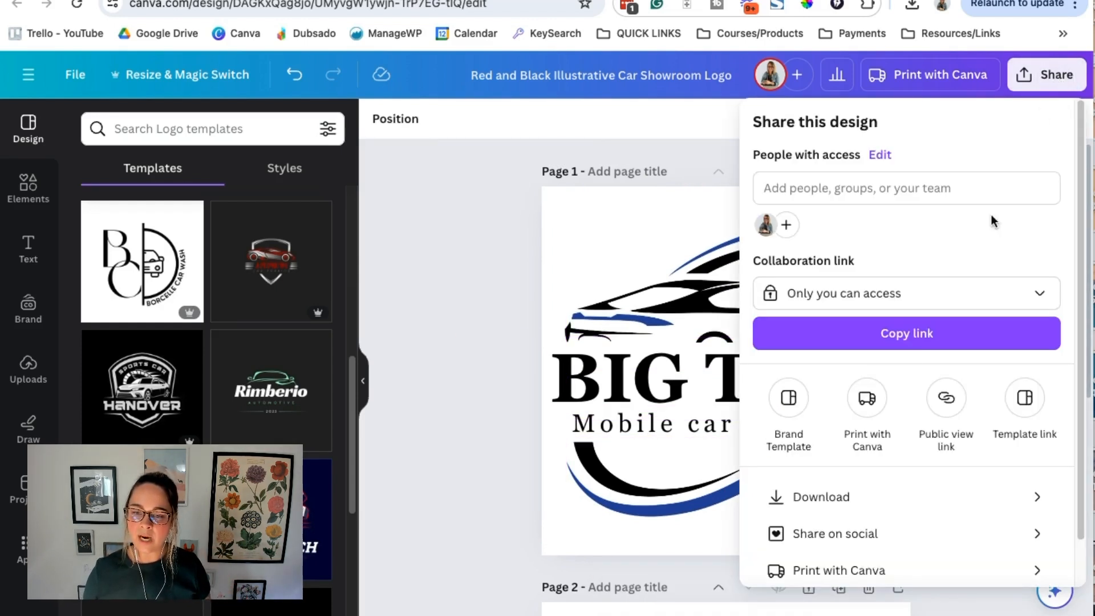
pyautogui.click(847, 496)
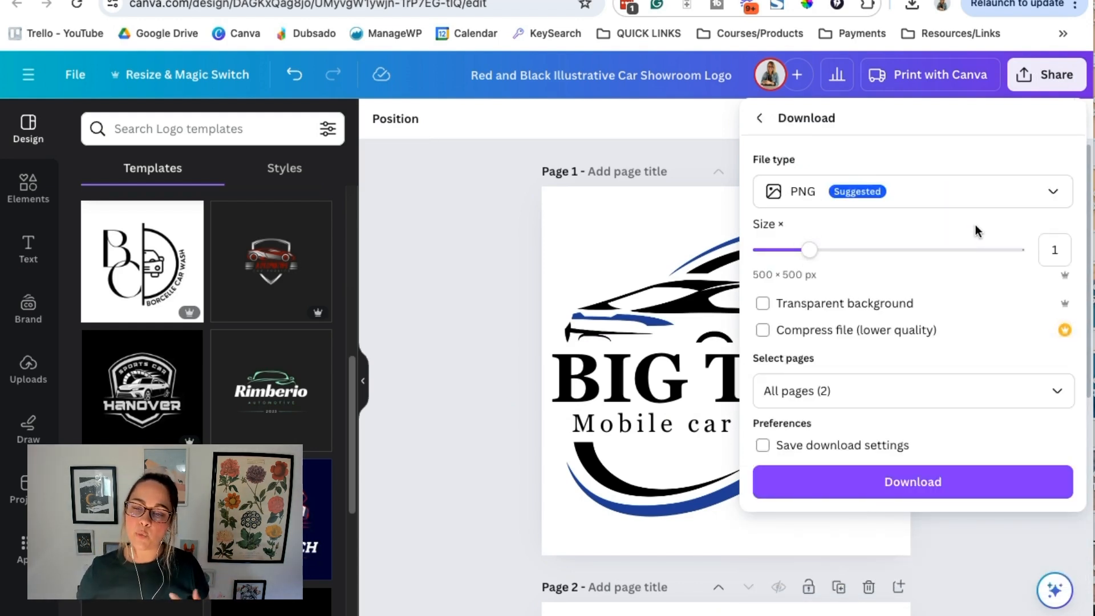
pyautogui.click(1068, 195)
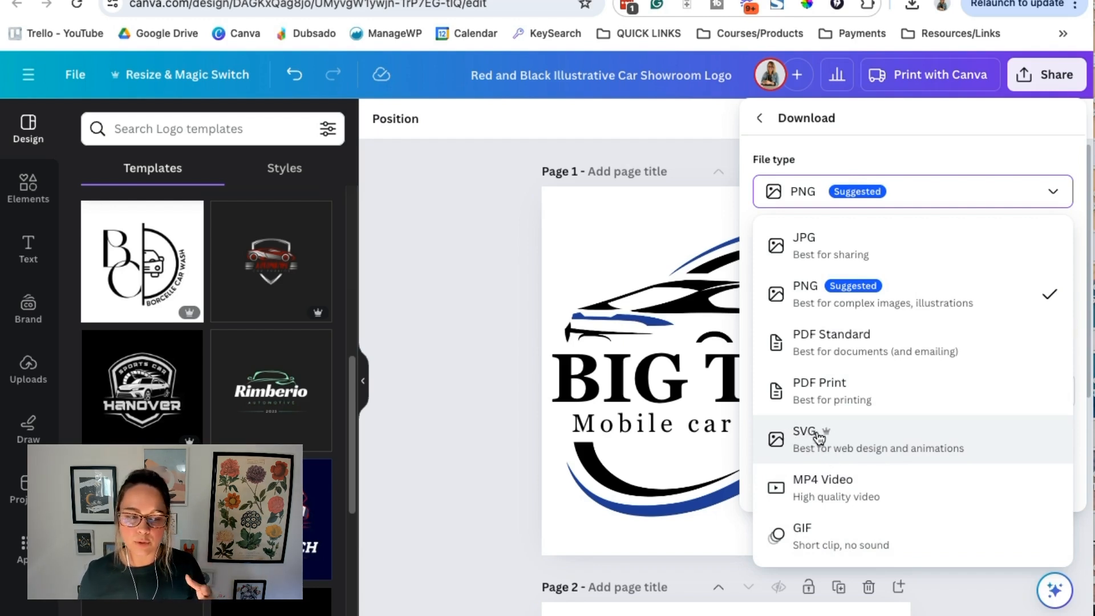
pyautogui.click(841, 139)
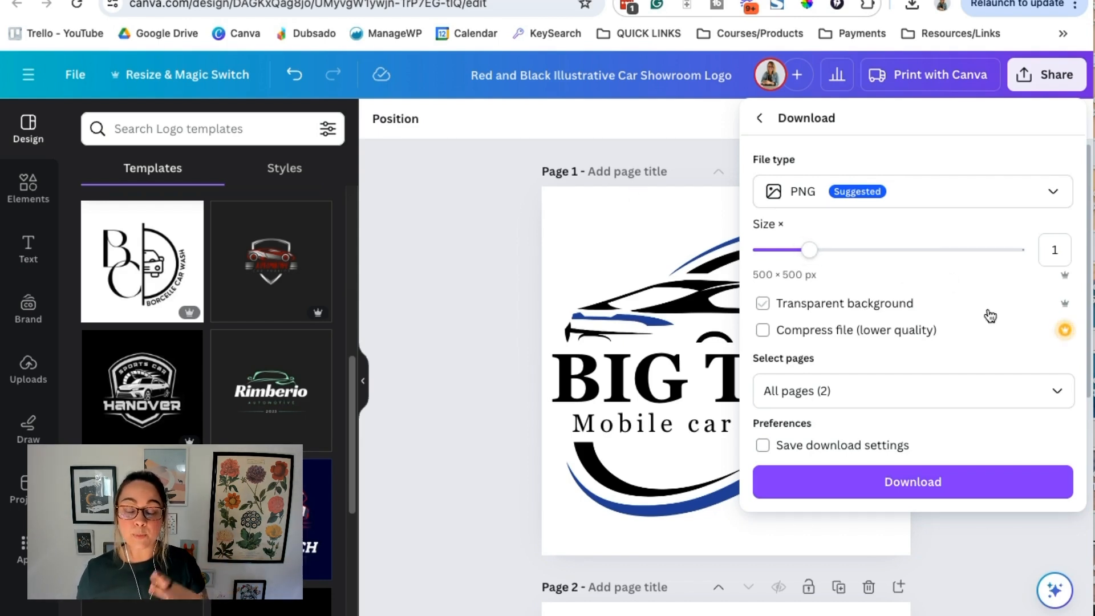
pyautogui.click(556, 216)
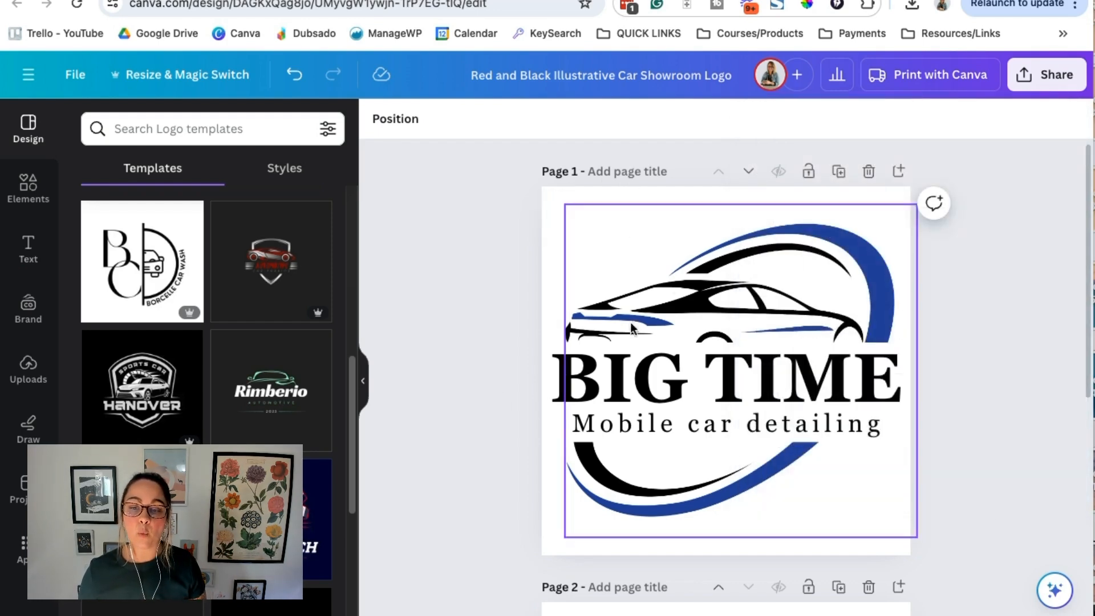
# Step: View the bigtimedetailing.com site and the Squarespace version with the logo in its header, and return to the Canva logo design
pyautogui.hotkey('ctrl', 'Tab')
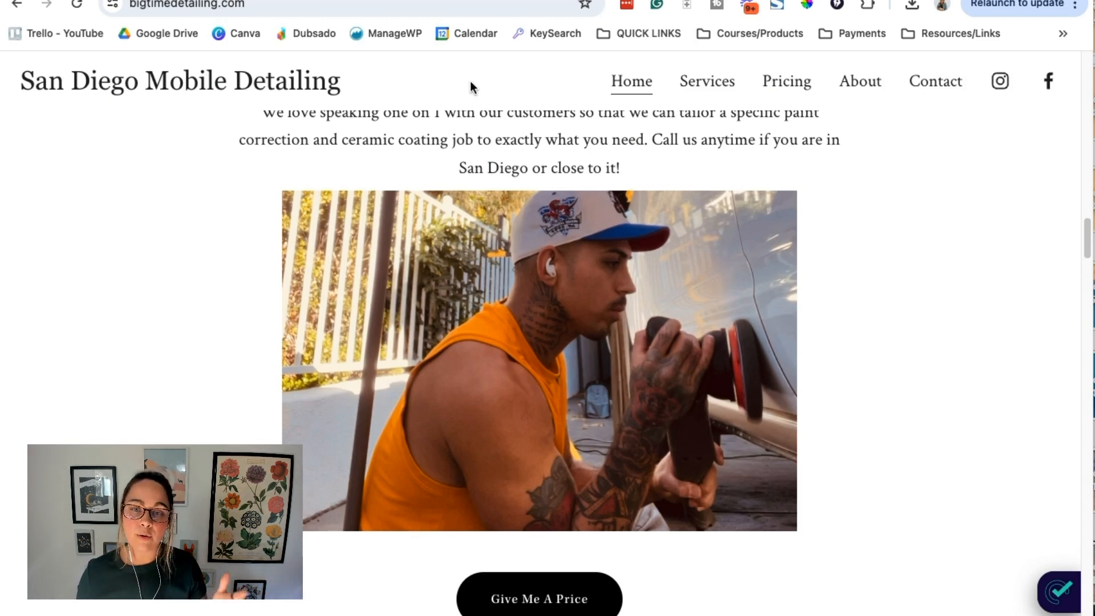
pyautogui.click(399, 1)
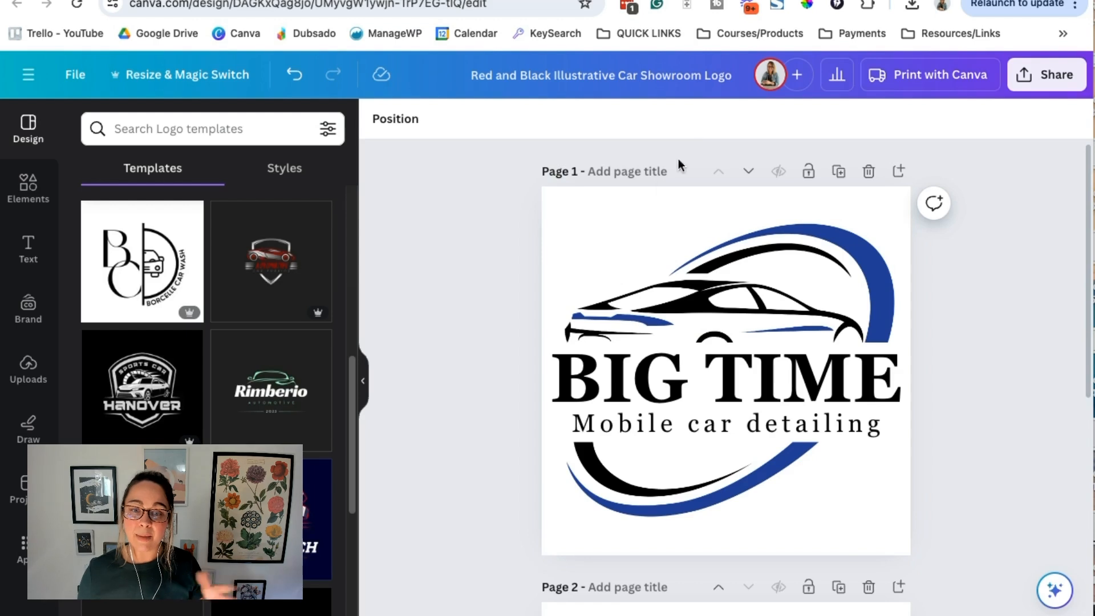
pyautogui.click(557, 202)
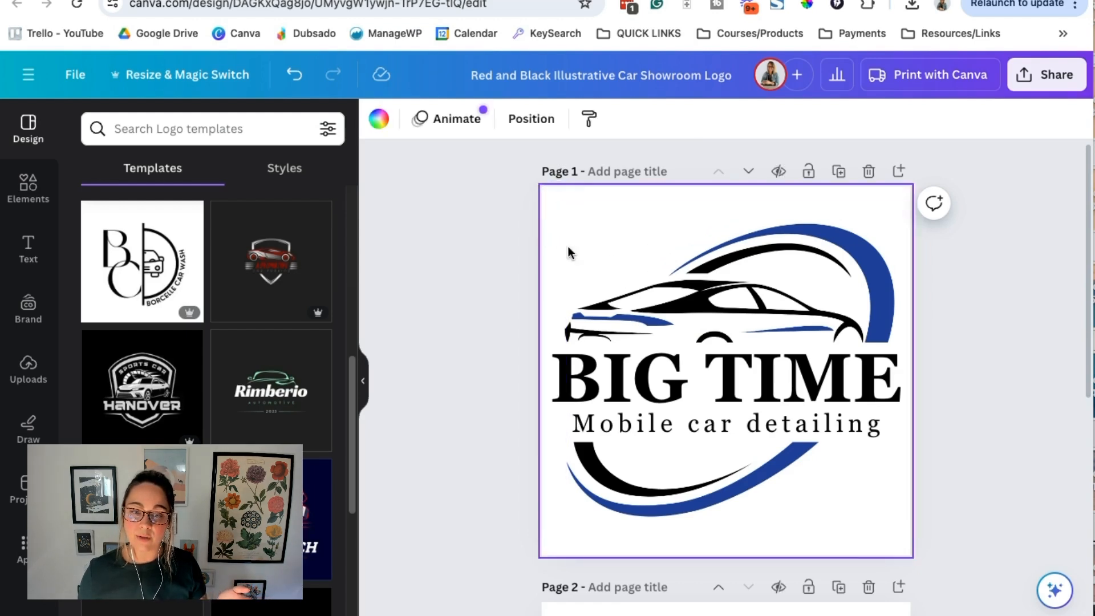
pyautogui.click(378, 118)
pyautogui.click(450, 202)
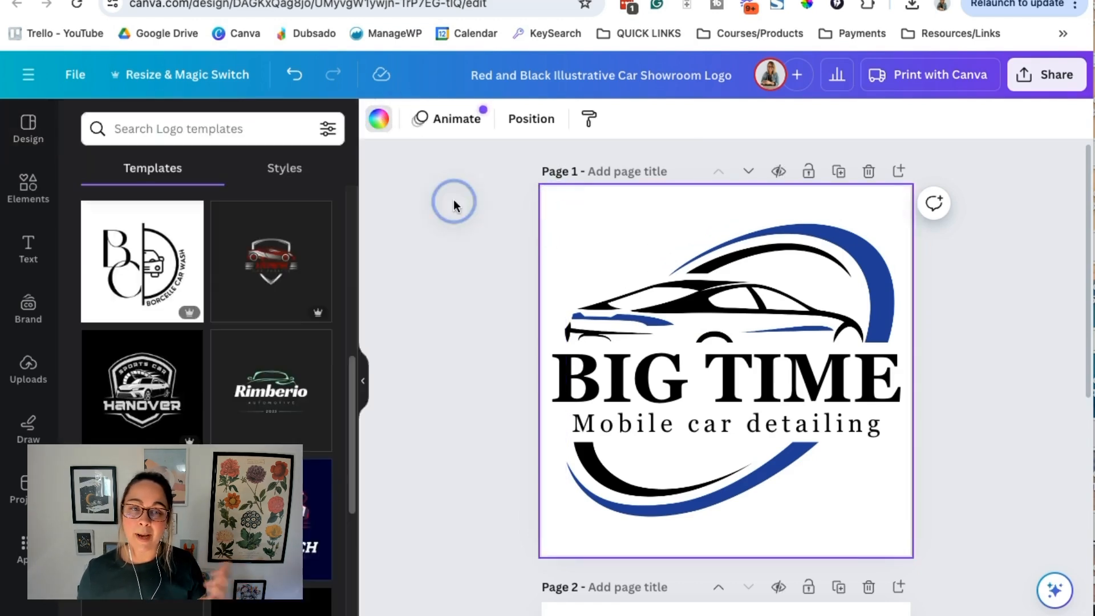
pyautogui.click(533, 2)
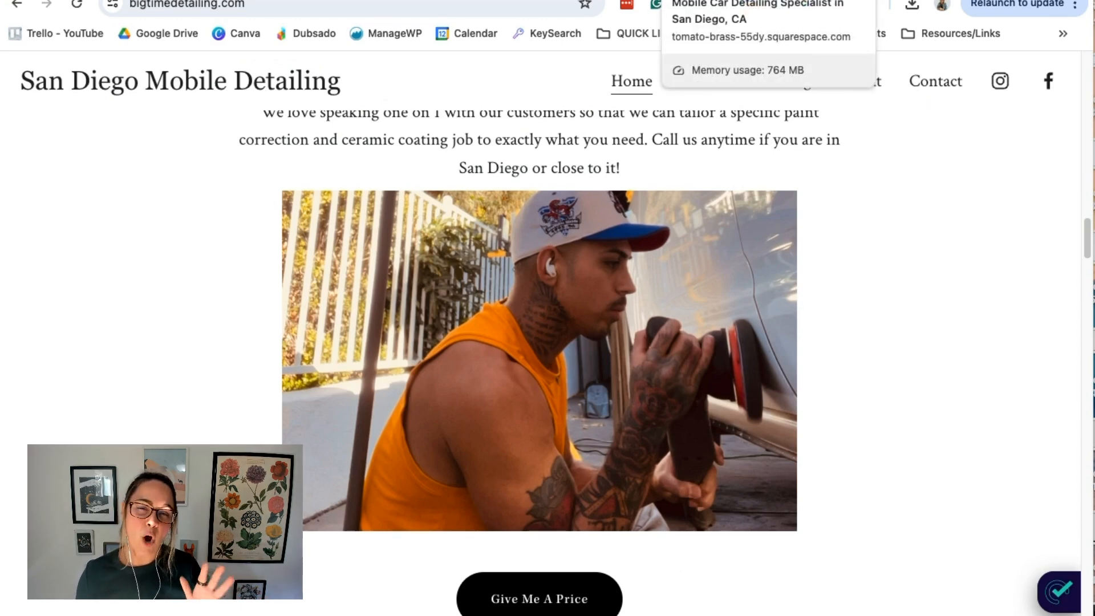
pyautogui.click(713, 1)
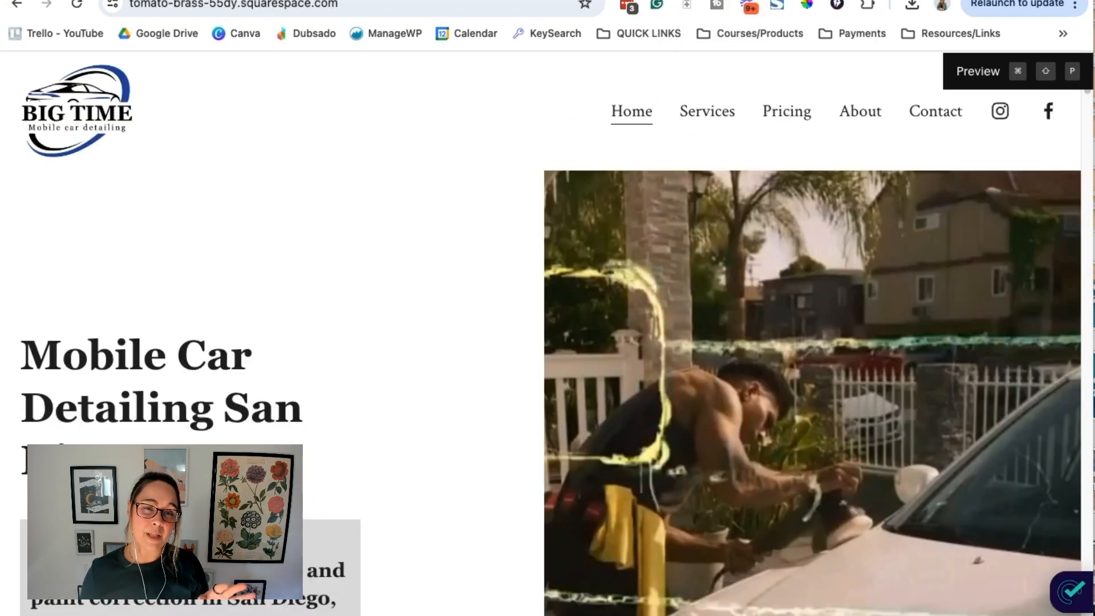
pyautogui.click(622, 1)
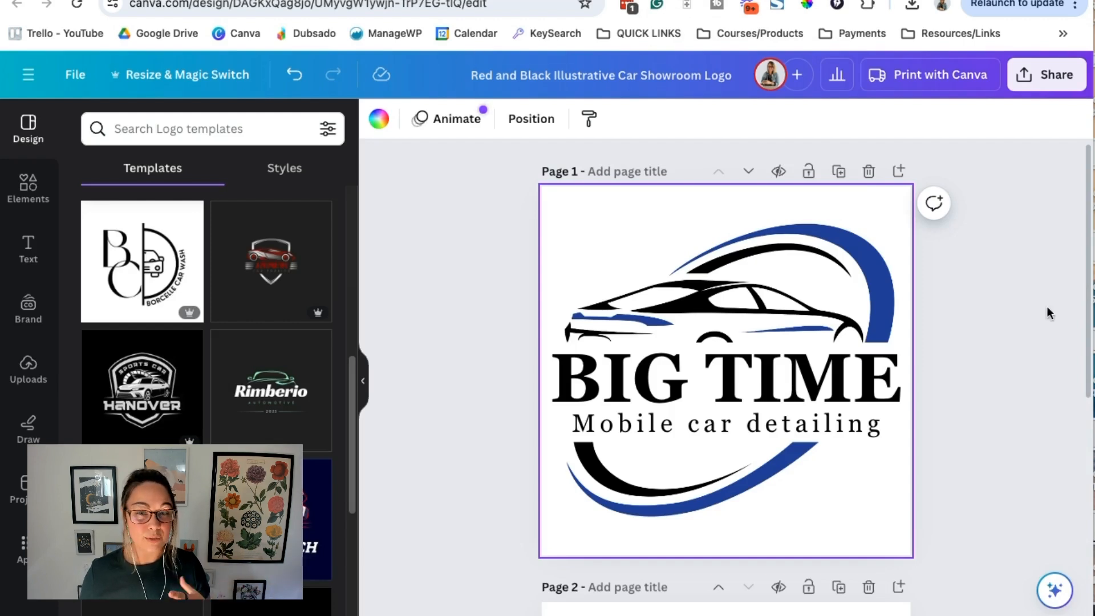
pyautogui.click(1050, 327)
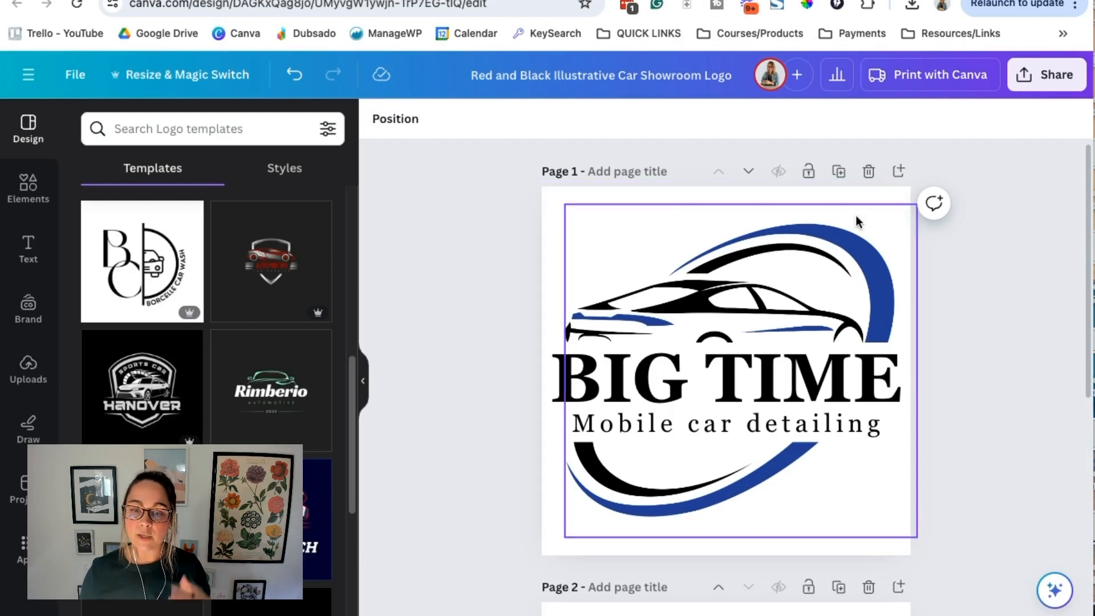
# Step: Download all pages of the logo design as PNG at size 2 (1,000 × 1,000 px) with a transparent background
pyautogui.click(1047, 74)
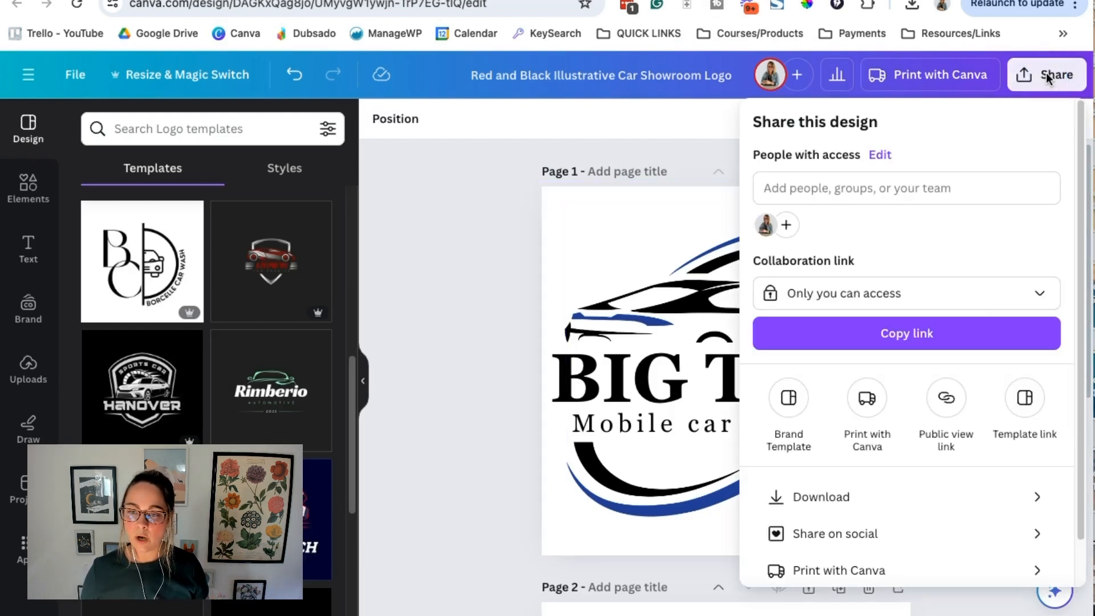
pyautogui.click(909, 500)
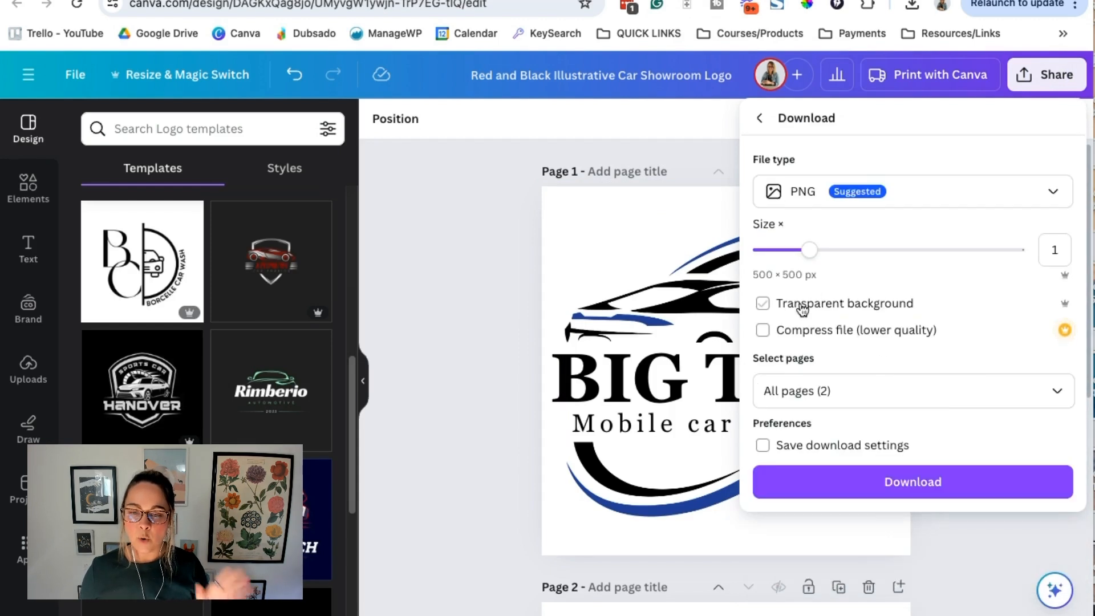
pyautogui.click(801, 306)
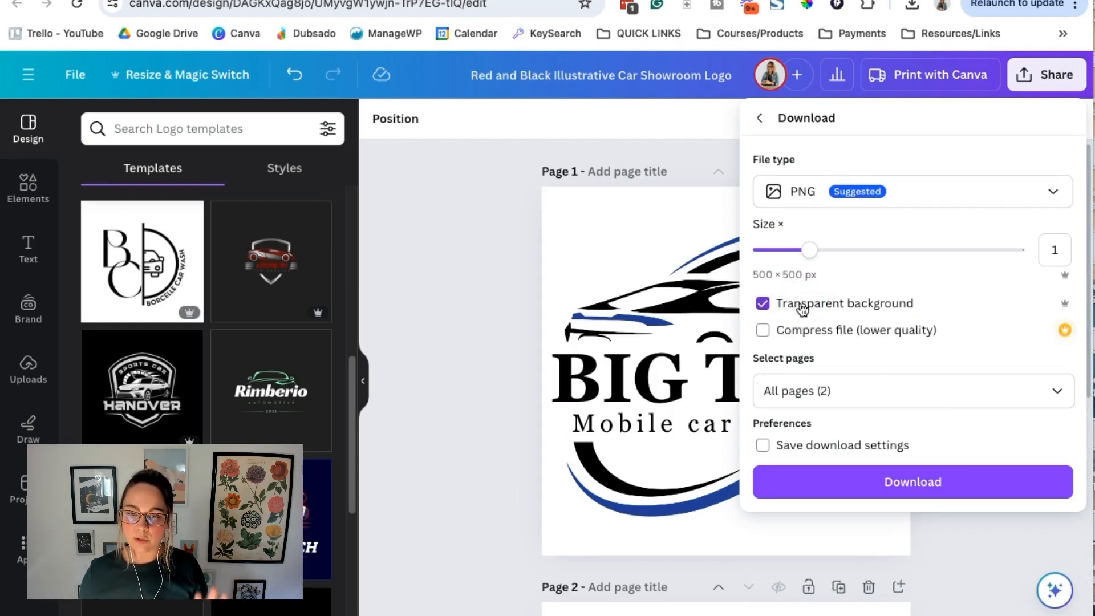
pyautogui.click(817, 259)
pyautogui.moveTo(817, 259); pyautogui.dragTo(908, 257)
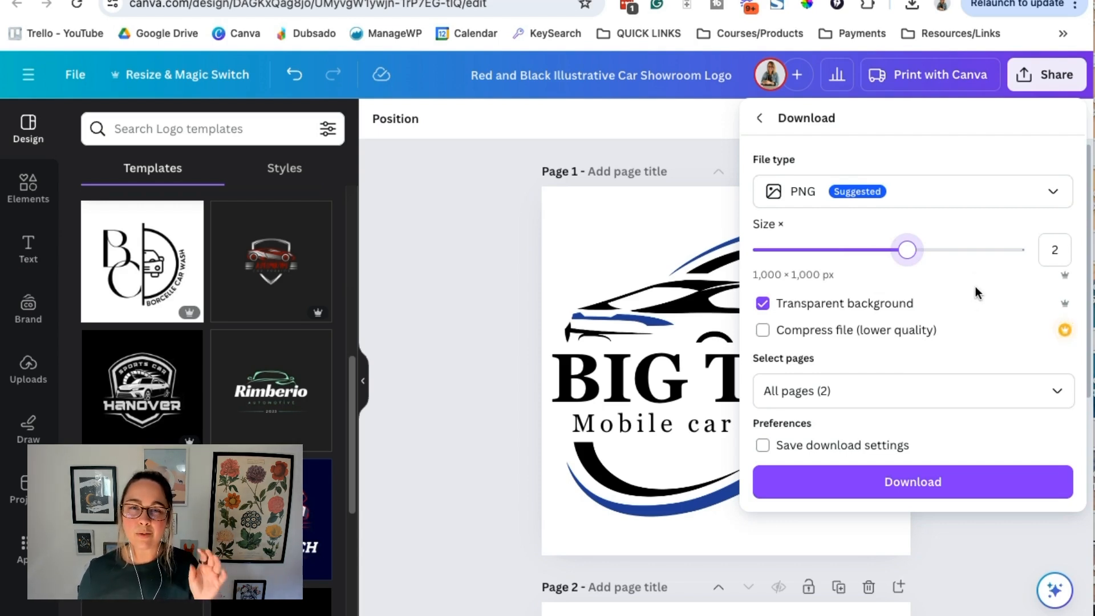
pyautogui.click(951, 484)
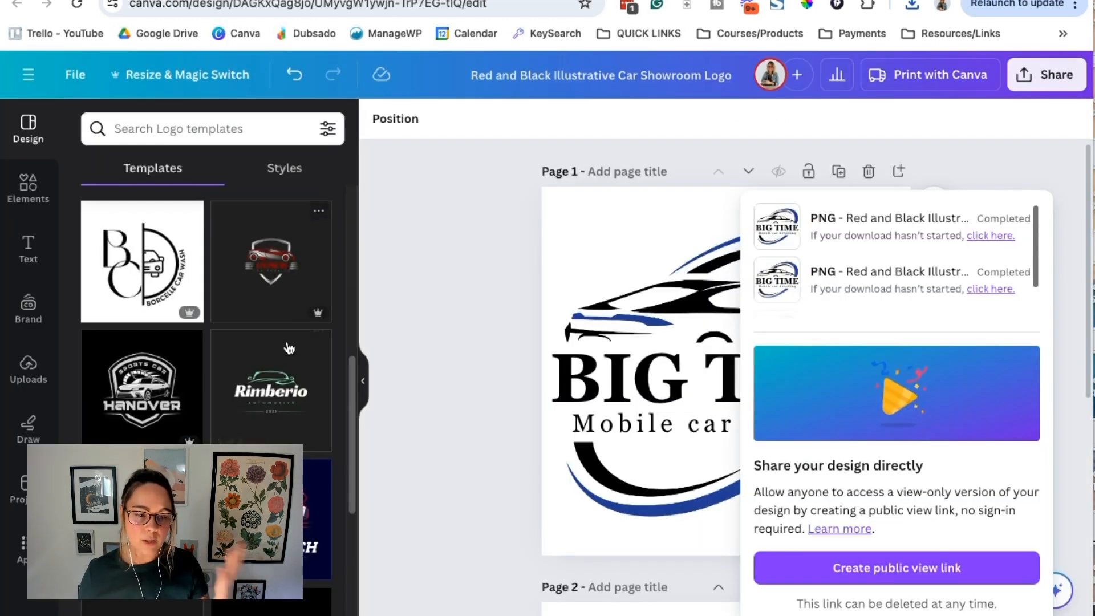
# Step: Check the logo on the Squarespace site once more, return to the Canva design and dismiss the download summary
pyautogui.scroll(-5, 288, 347)
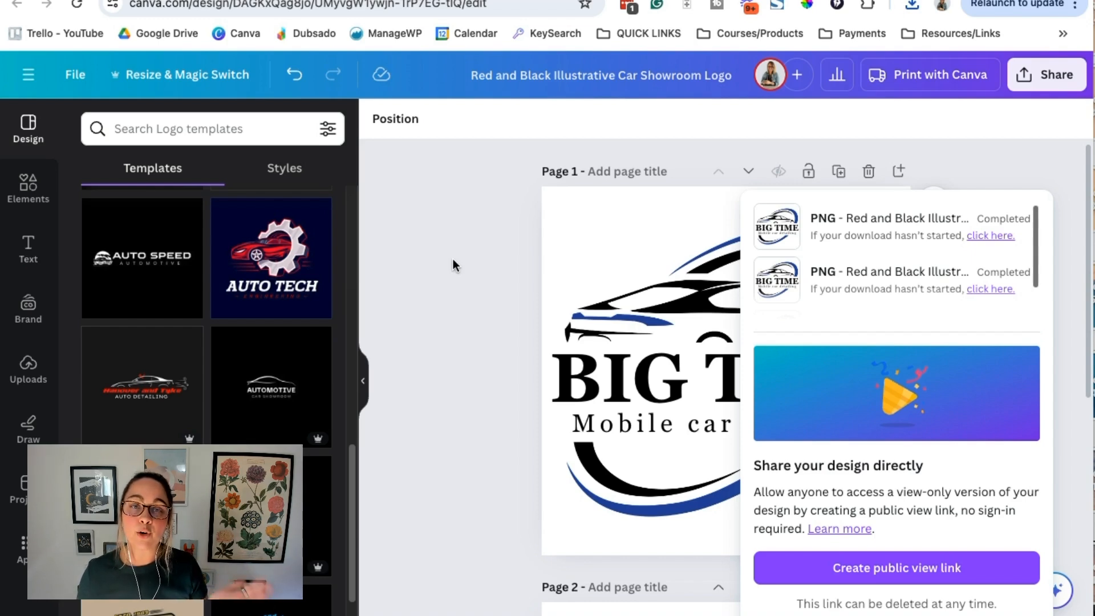
pyautogui.click(594, 1)
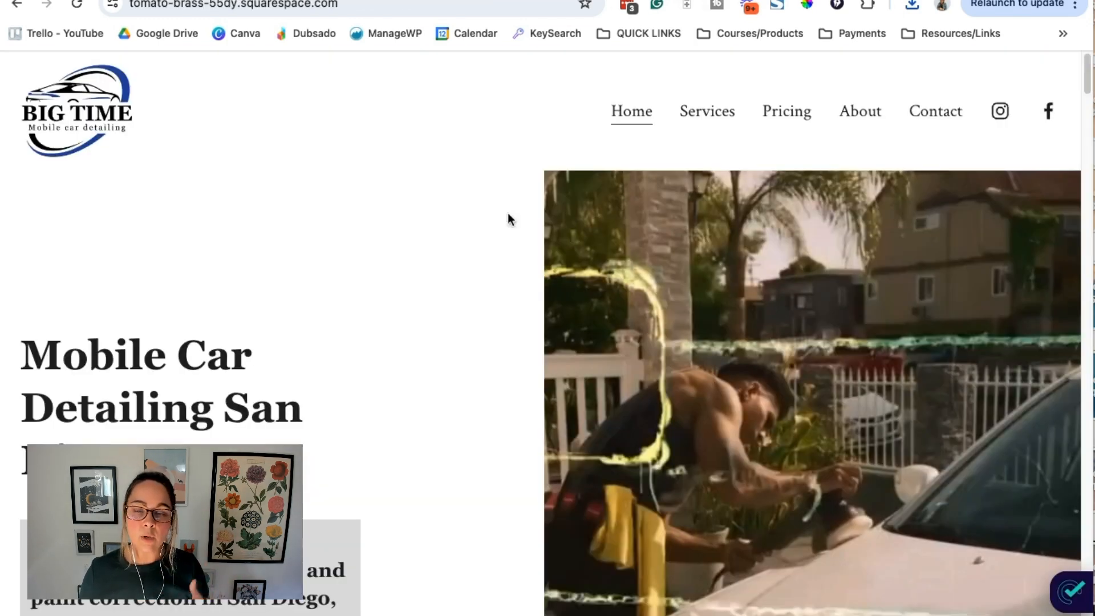
pyautogui.click(376, 1)
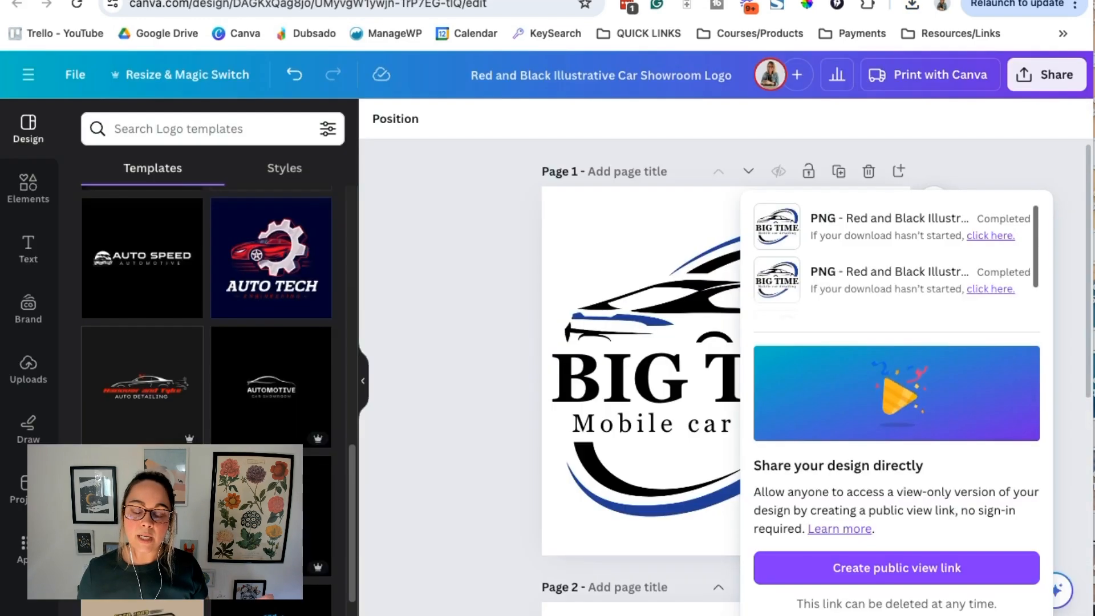
pyautogui.click(472, 242)
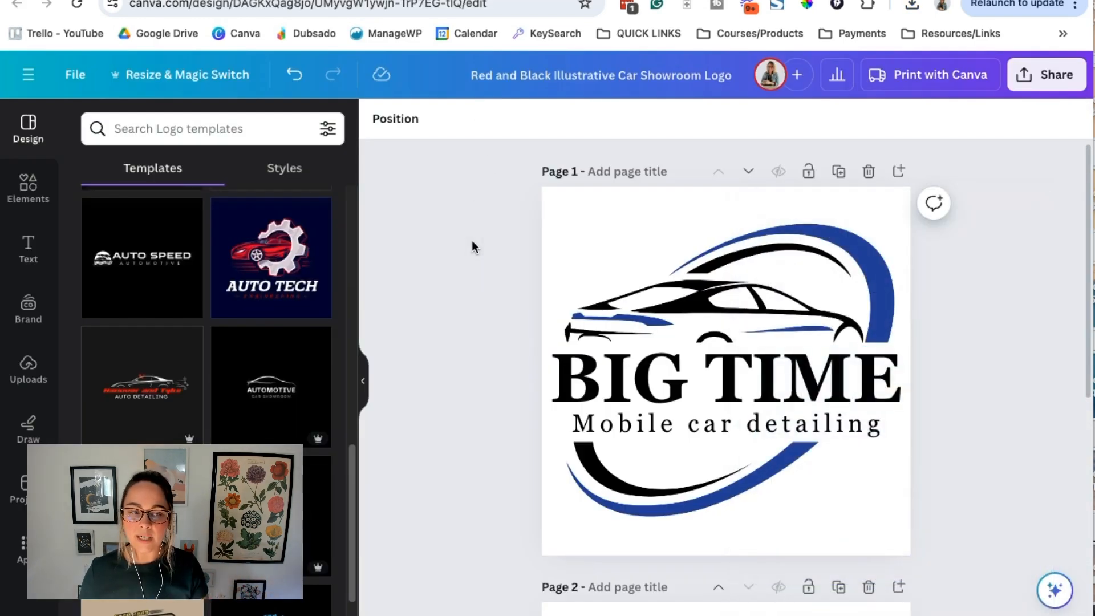